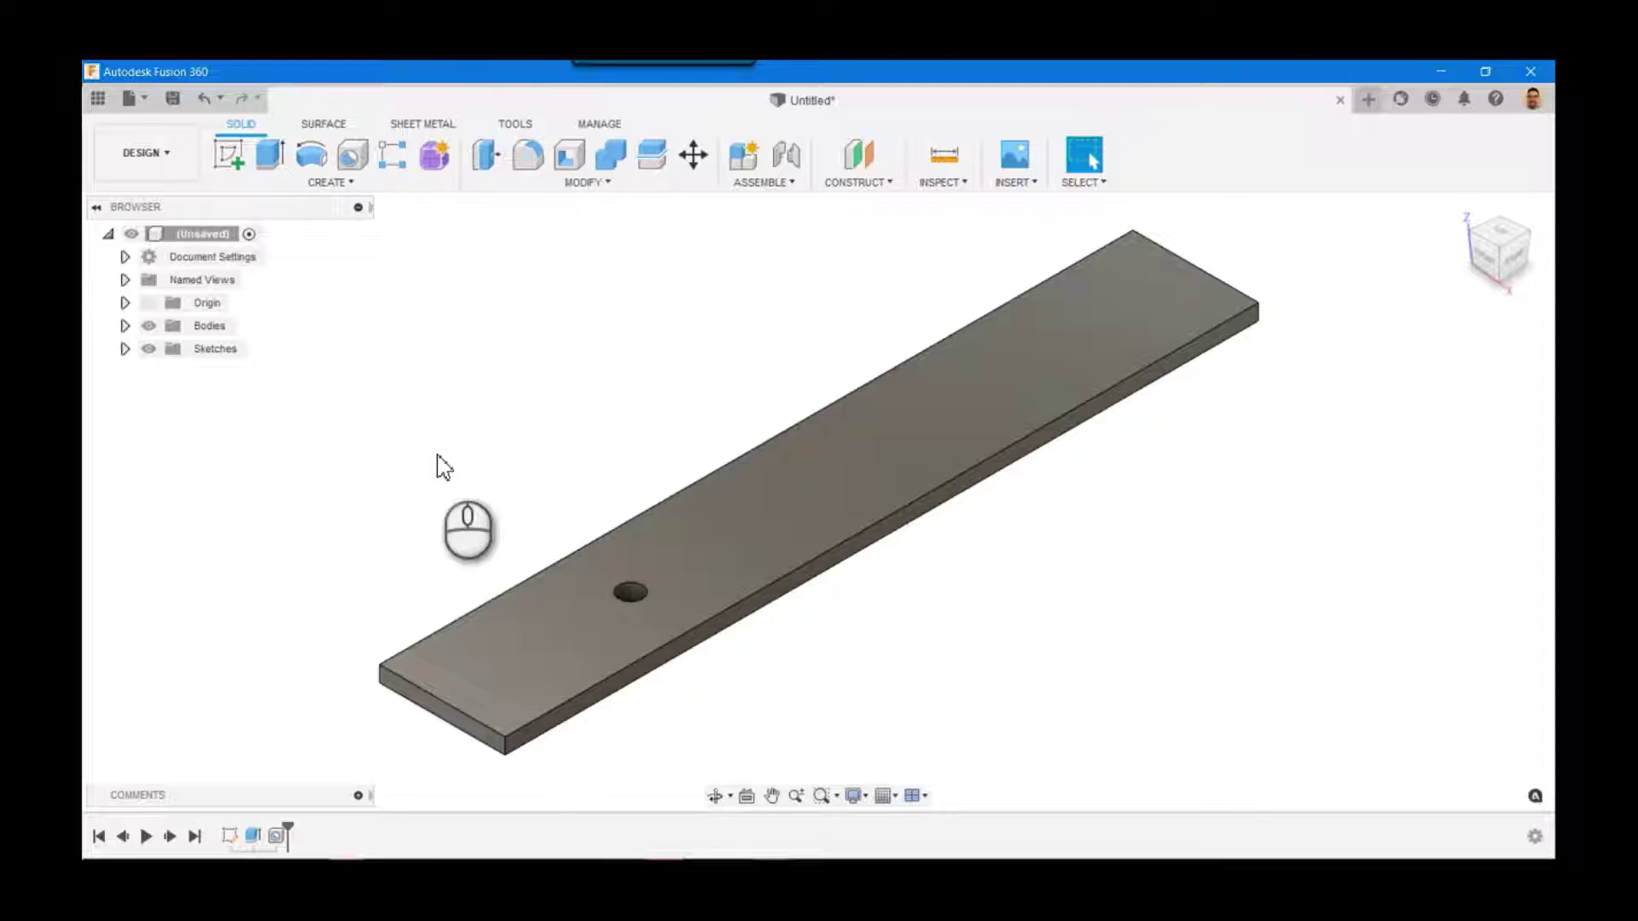
Step: Open the Change Parameters command and reposition its dialog to uncover more of the plate
key(s)
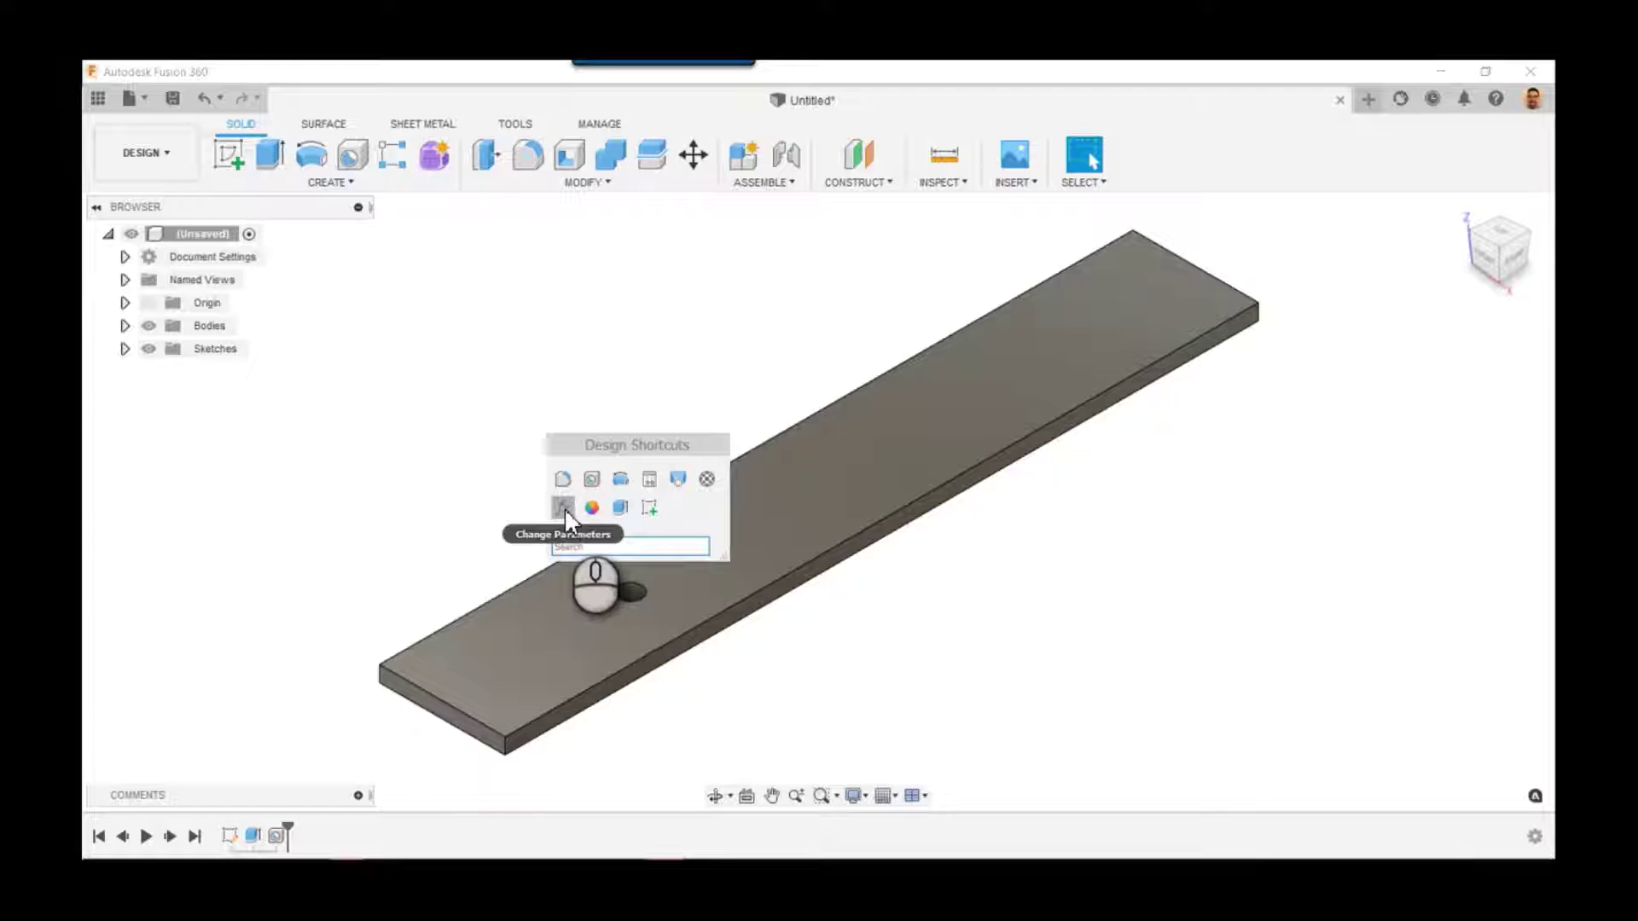
text(para)
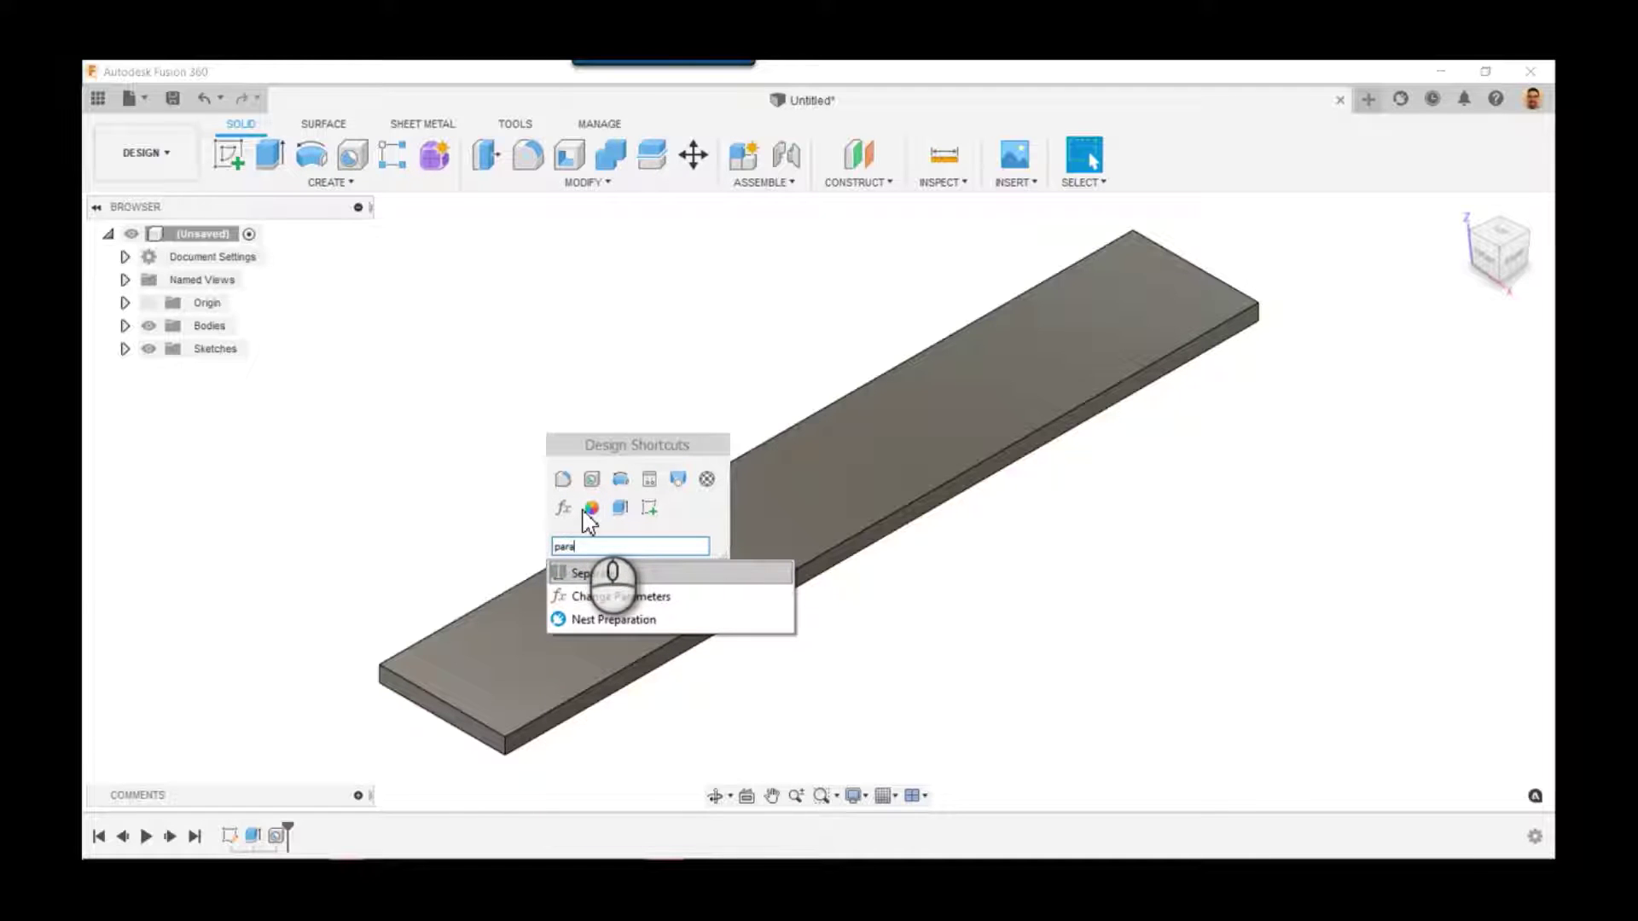
click(649, 597)
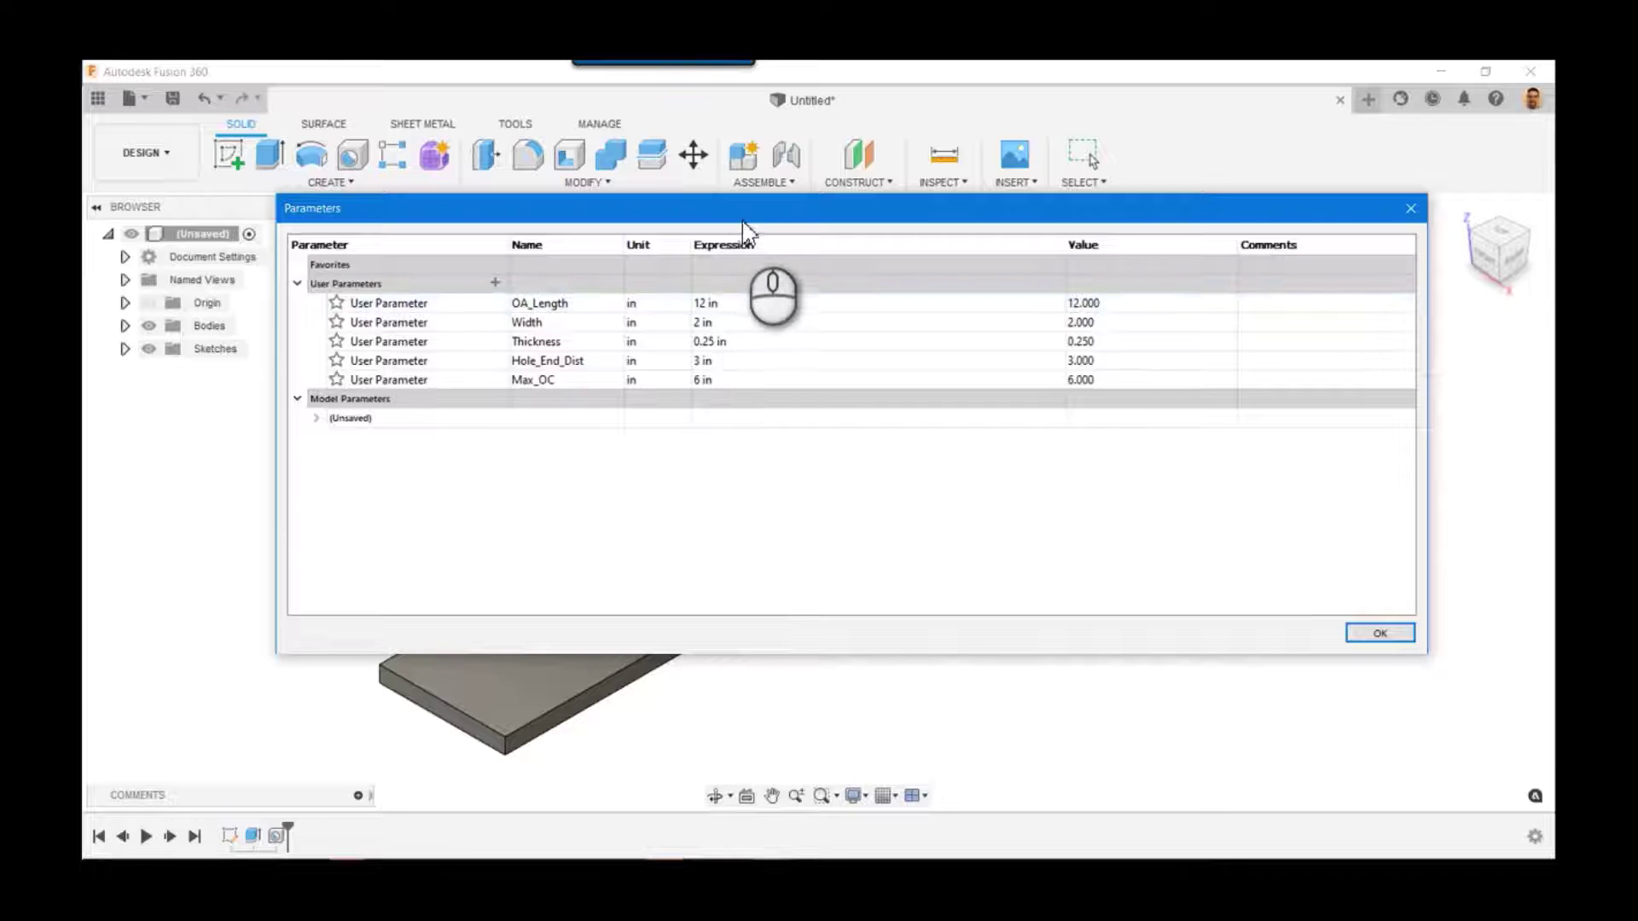
drag(742, 219, 692, 137)
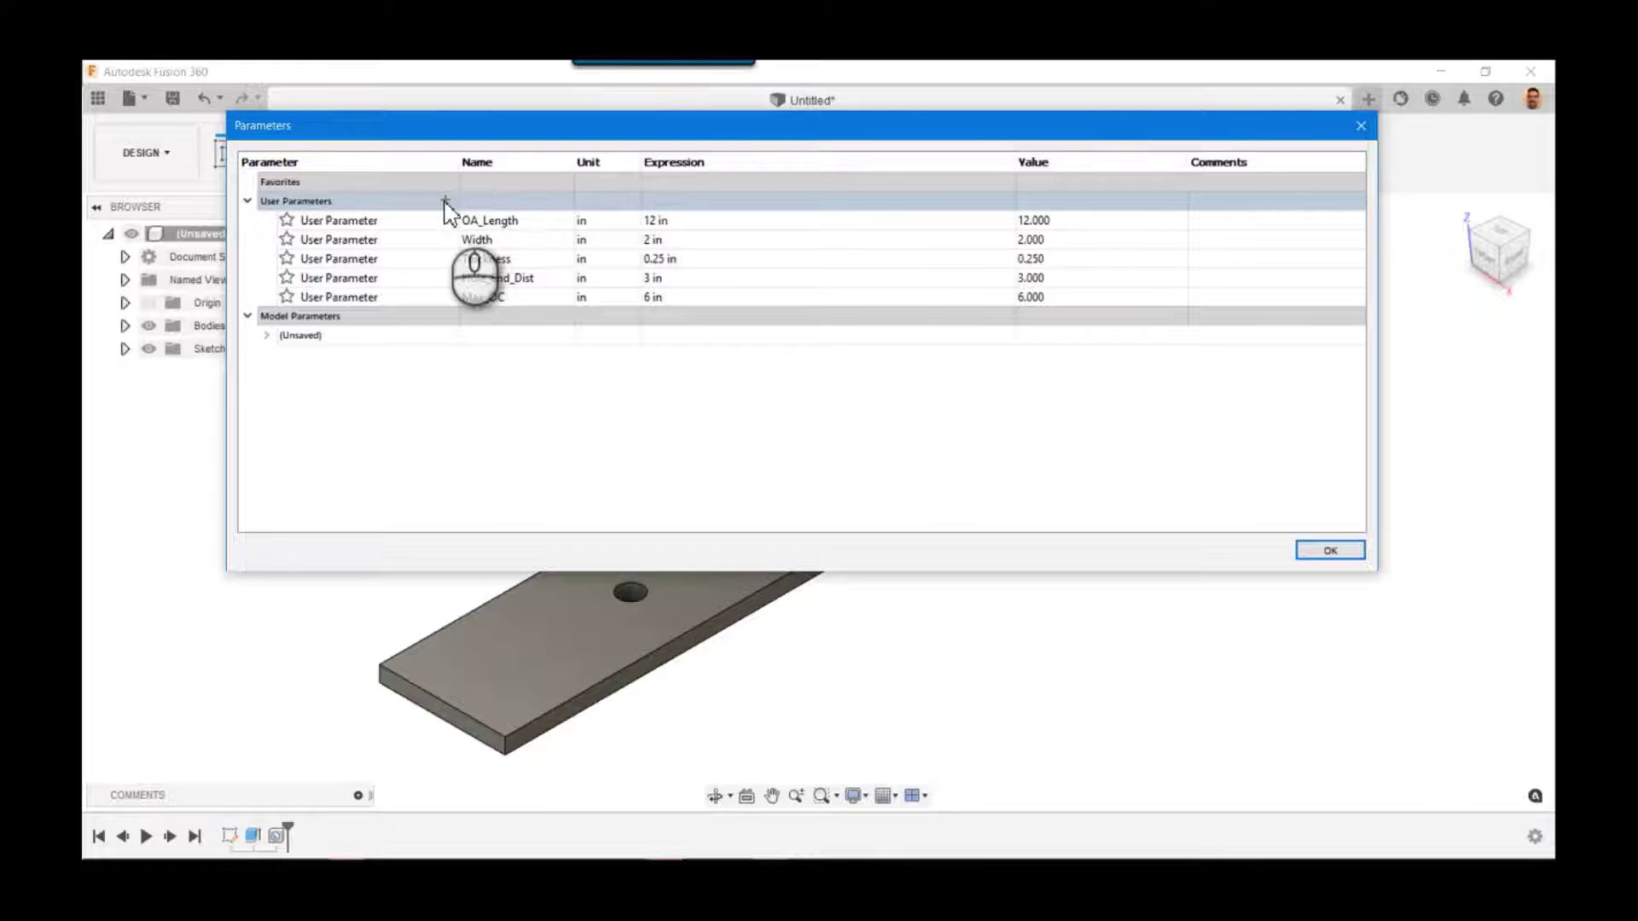
Step: Add a user parameter named Spacing in inches with the expression 1
click(445, 201)
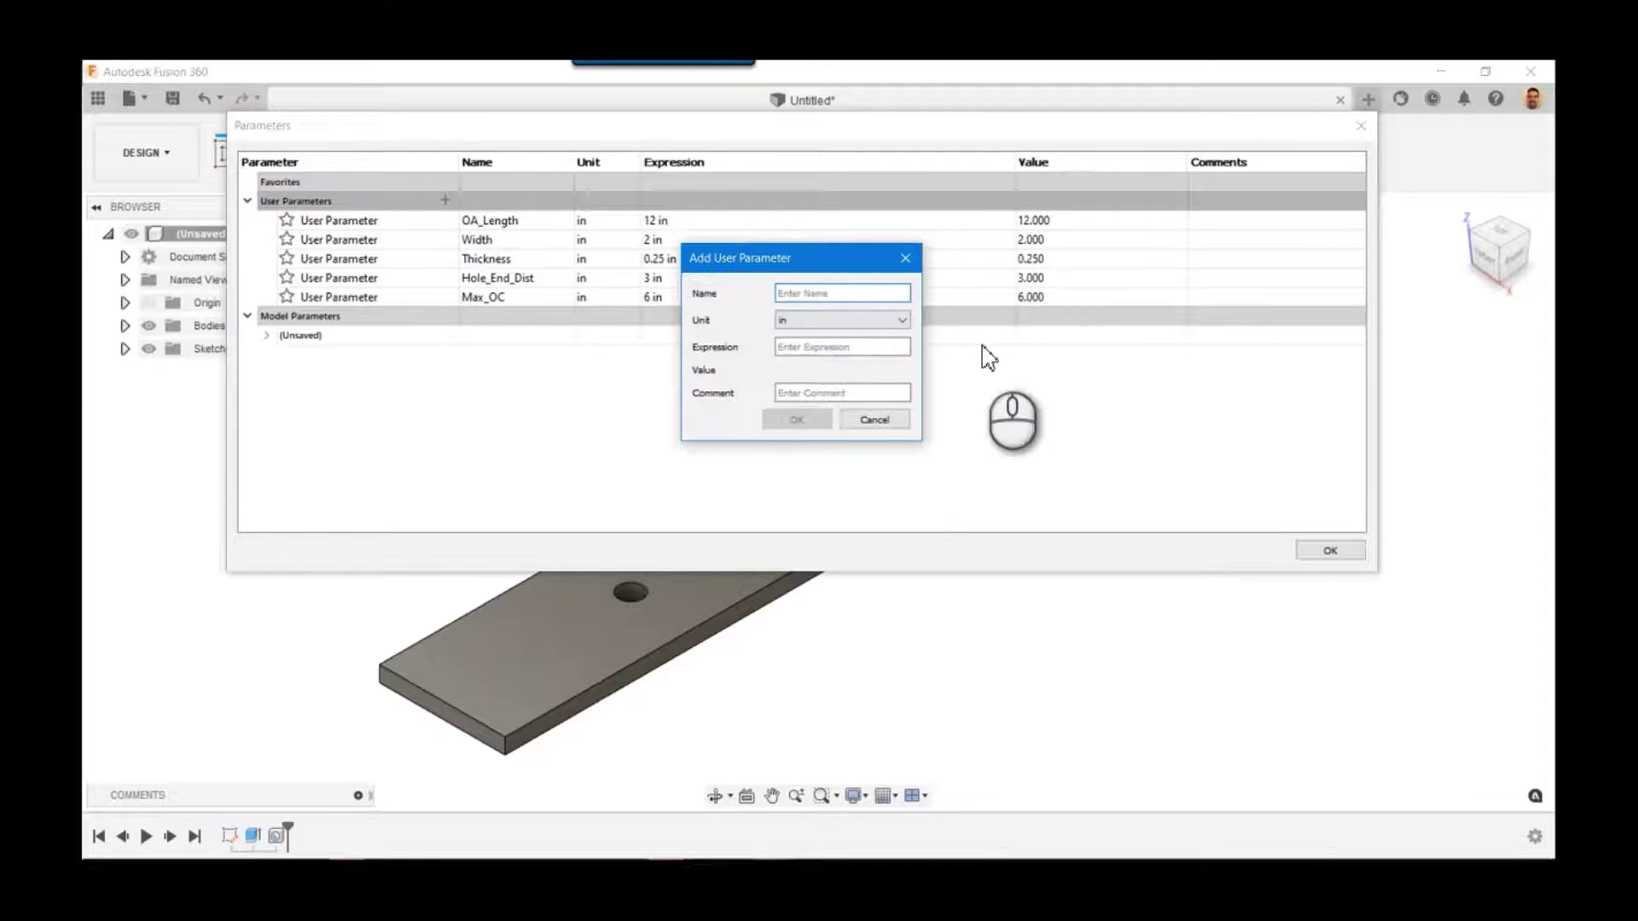
text(Spacing)
click(821, 347)
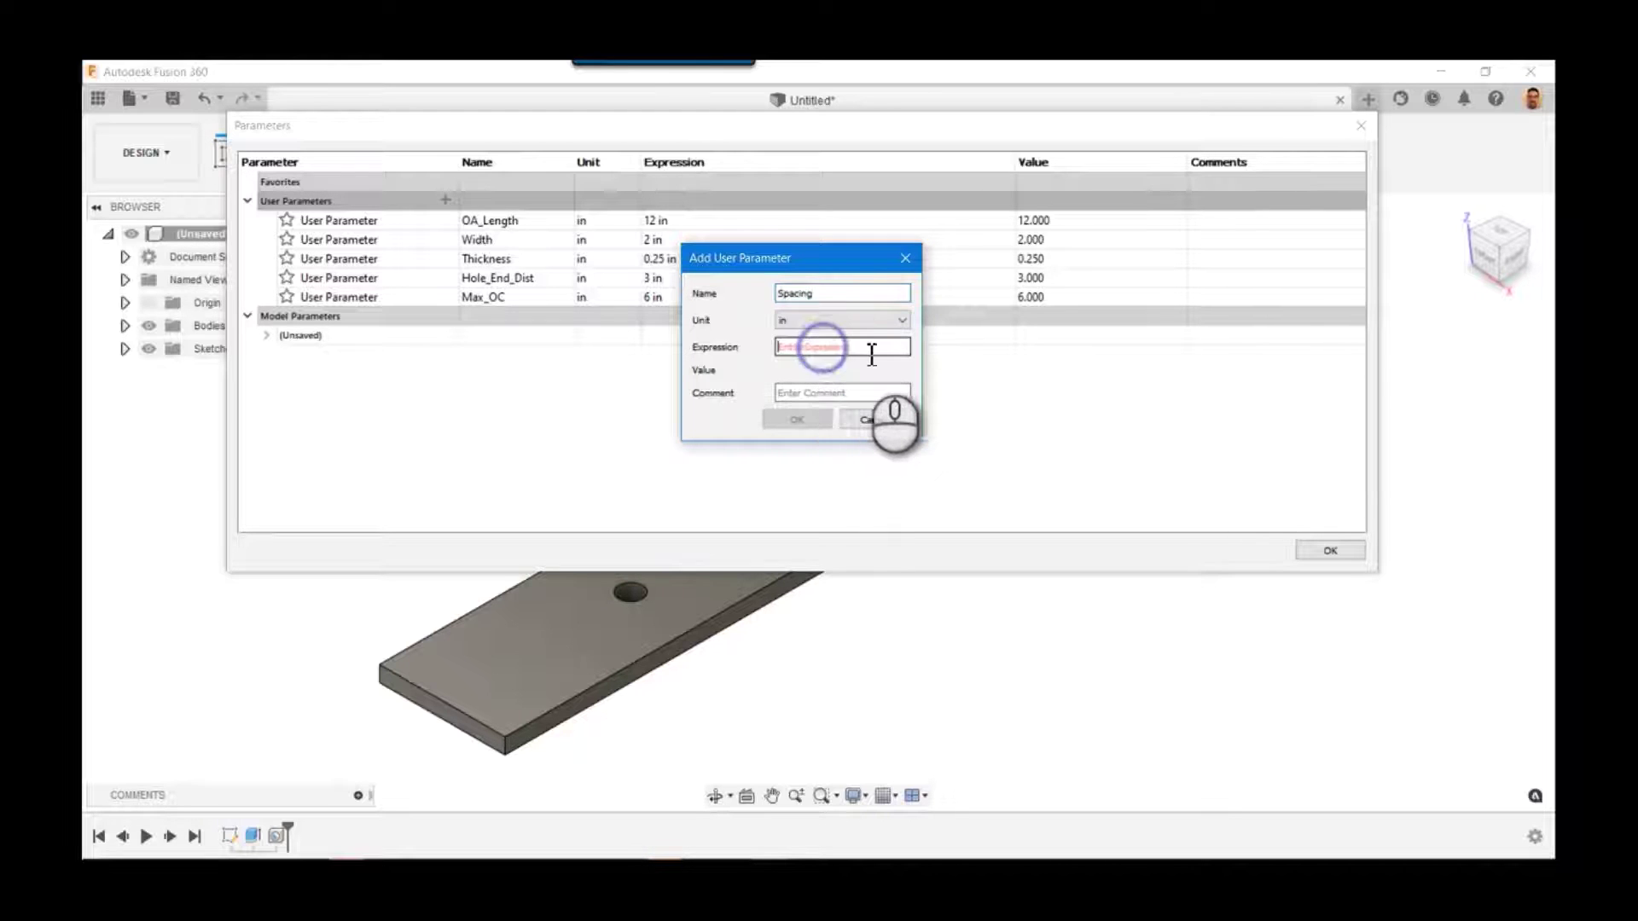
text(1)
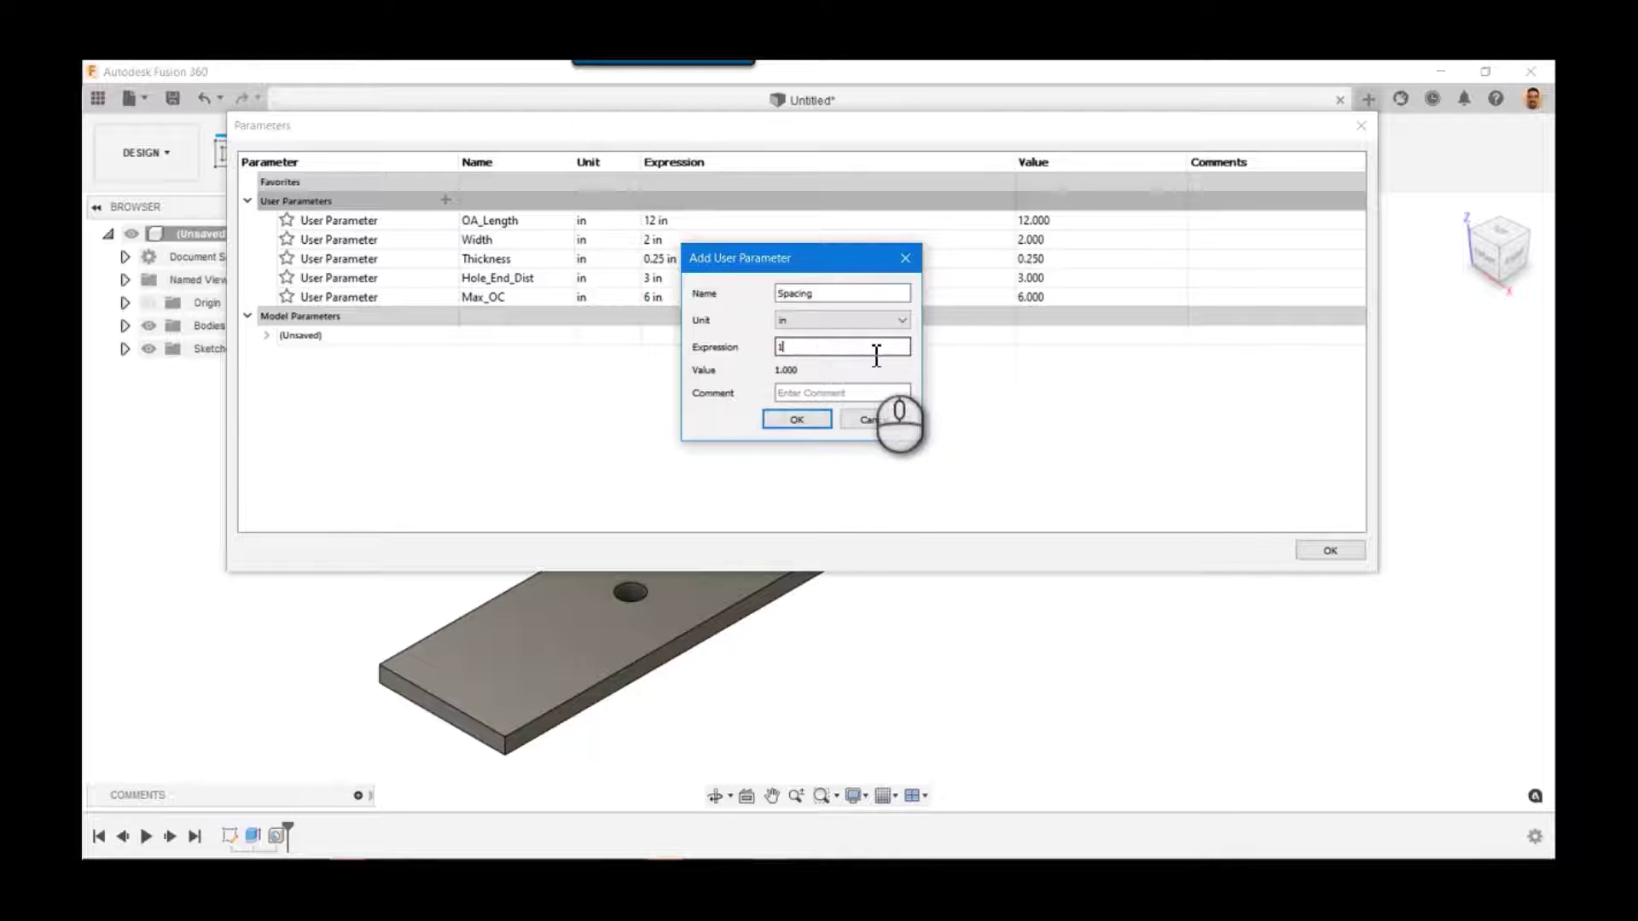
click(797, 419)
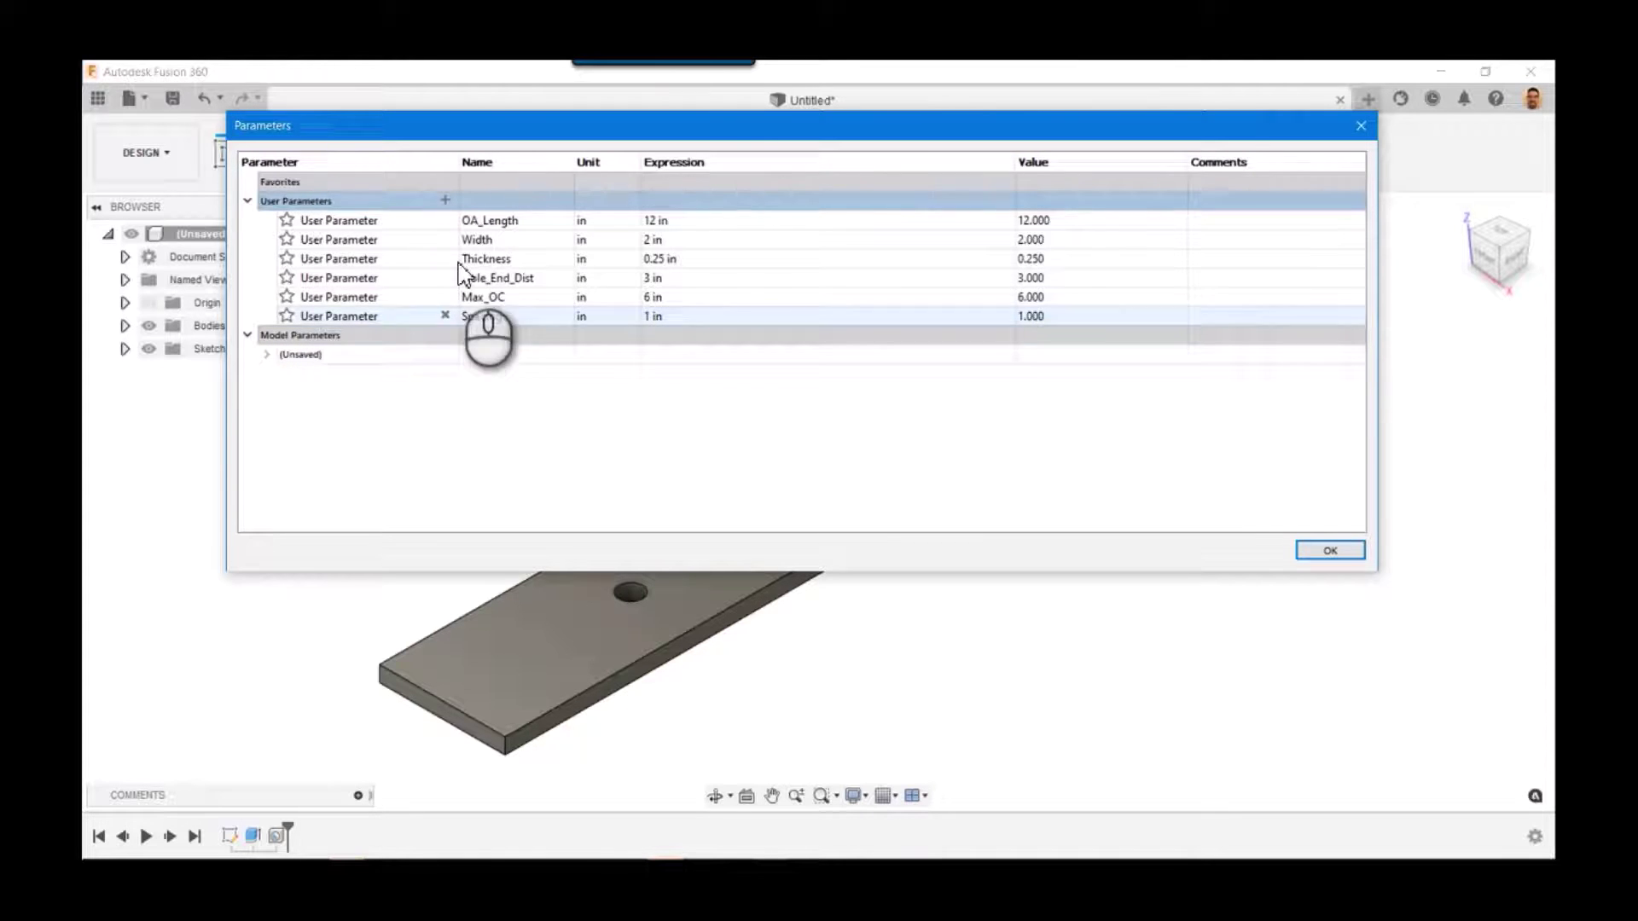
Step: Add a user parameter named Spaces with No Units and the expression 3
click(445, 200)
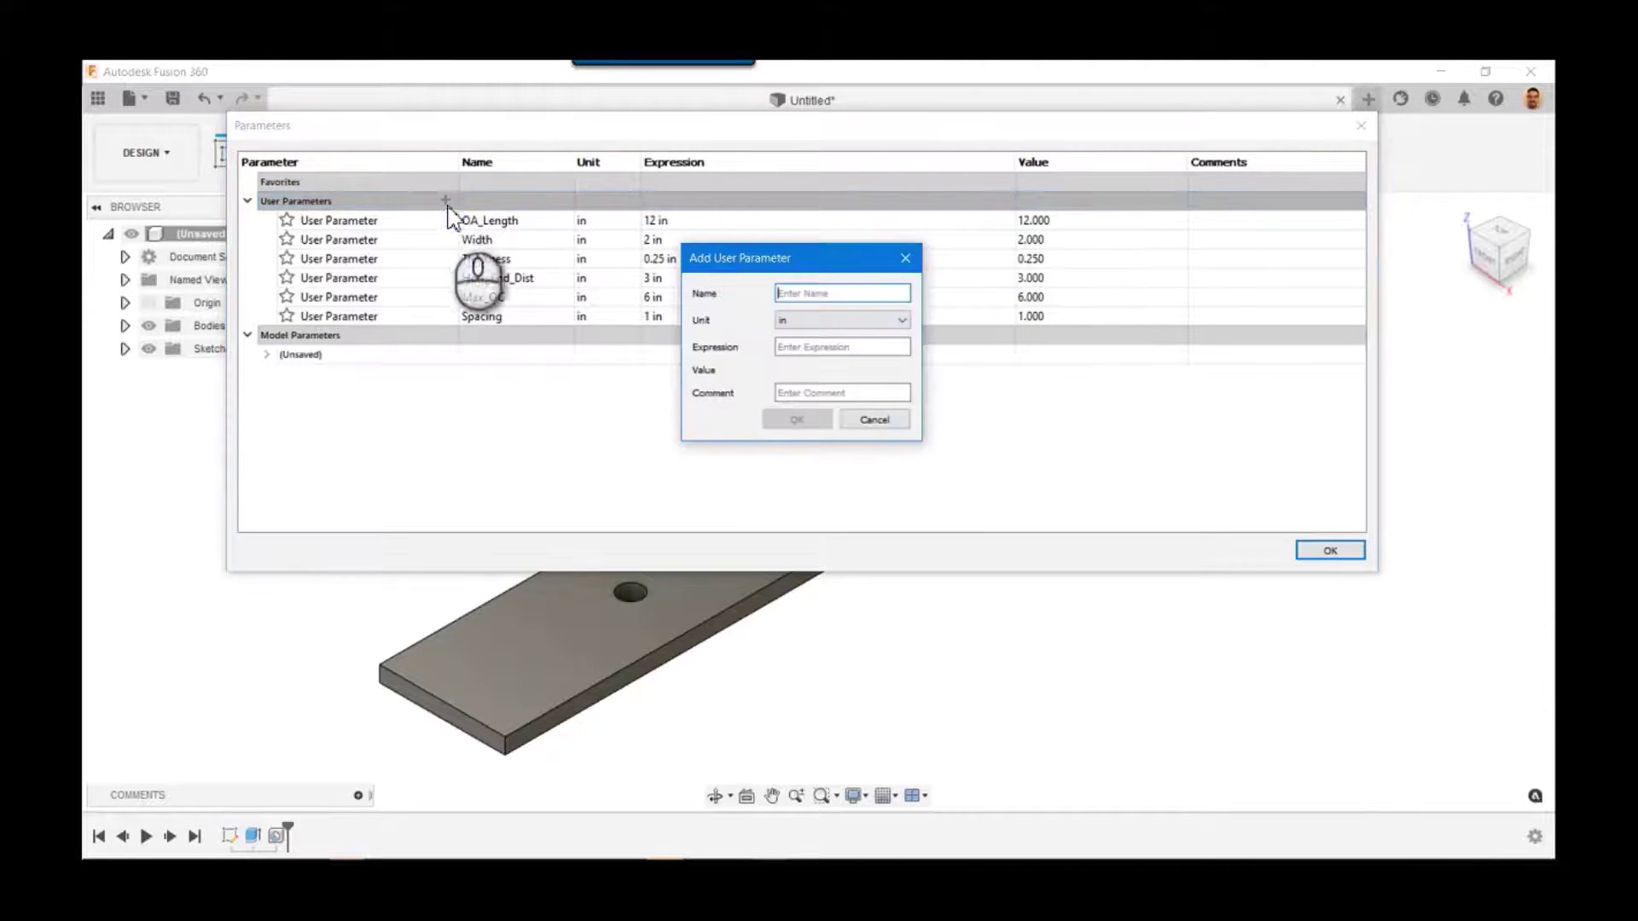
text(Spacer)
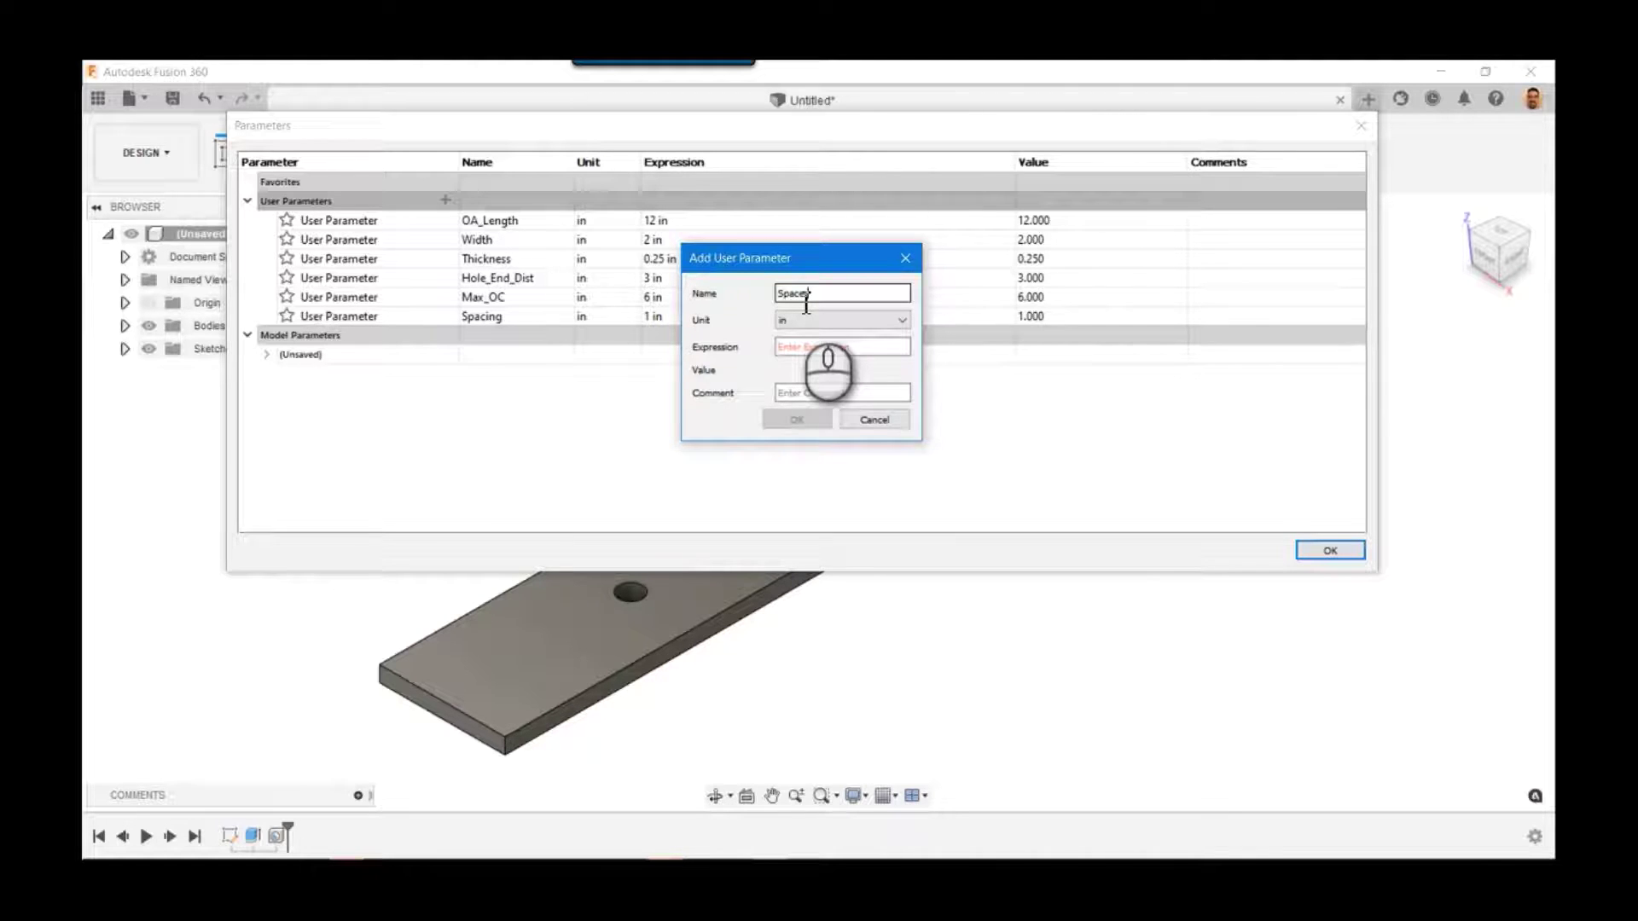
key(BackSpace)
text(s)
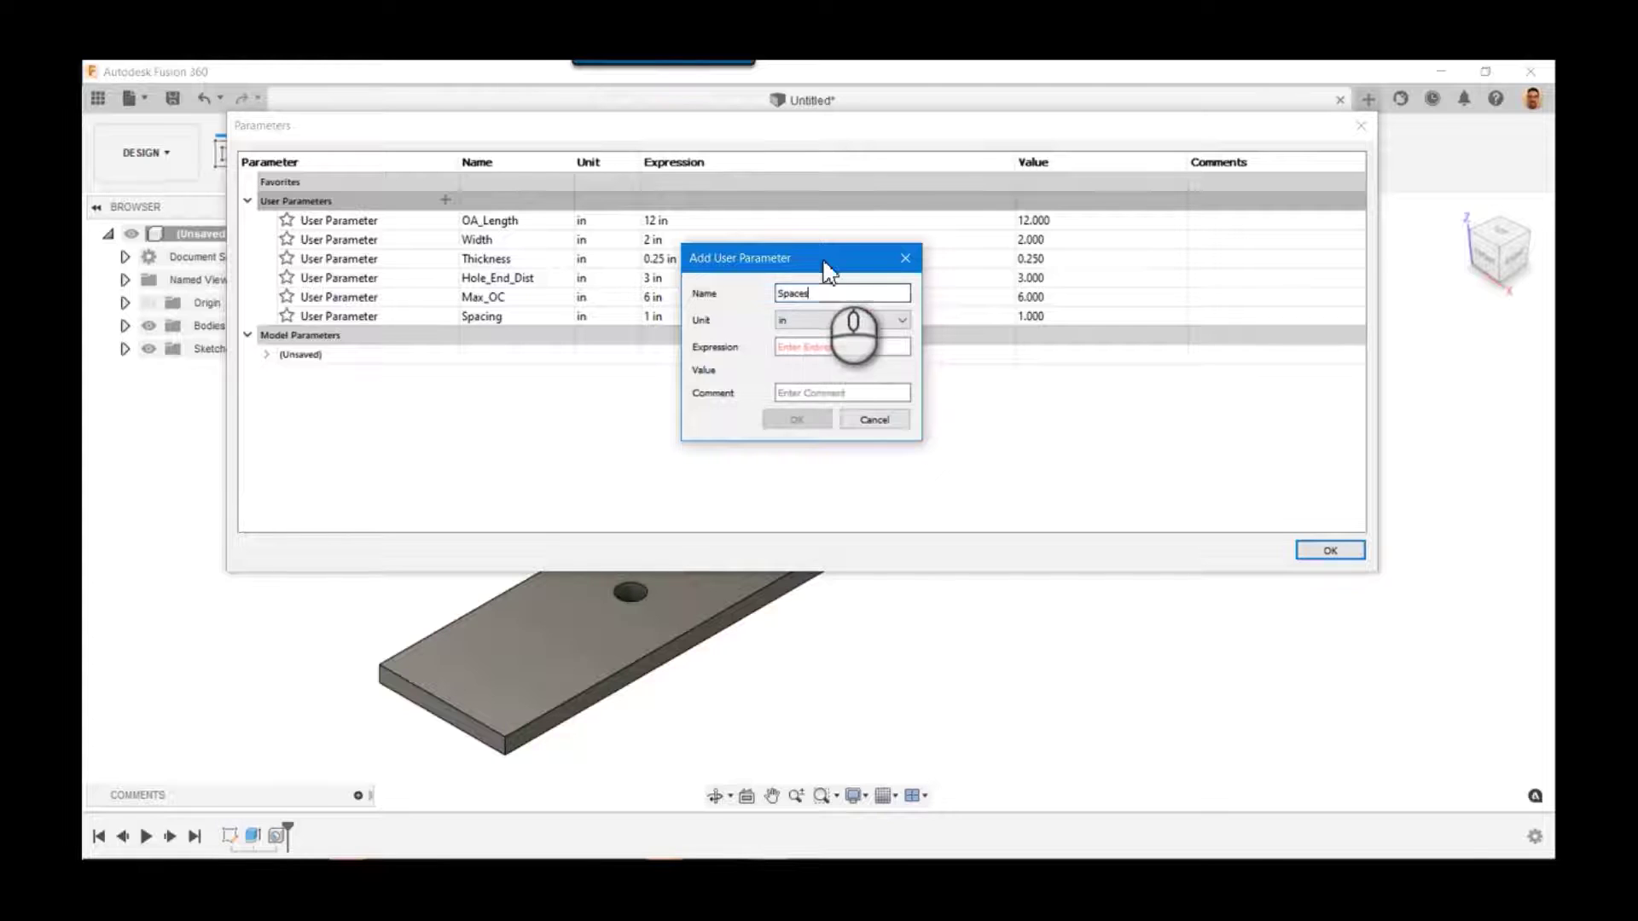
click(875, 321)
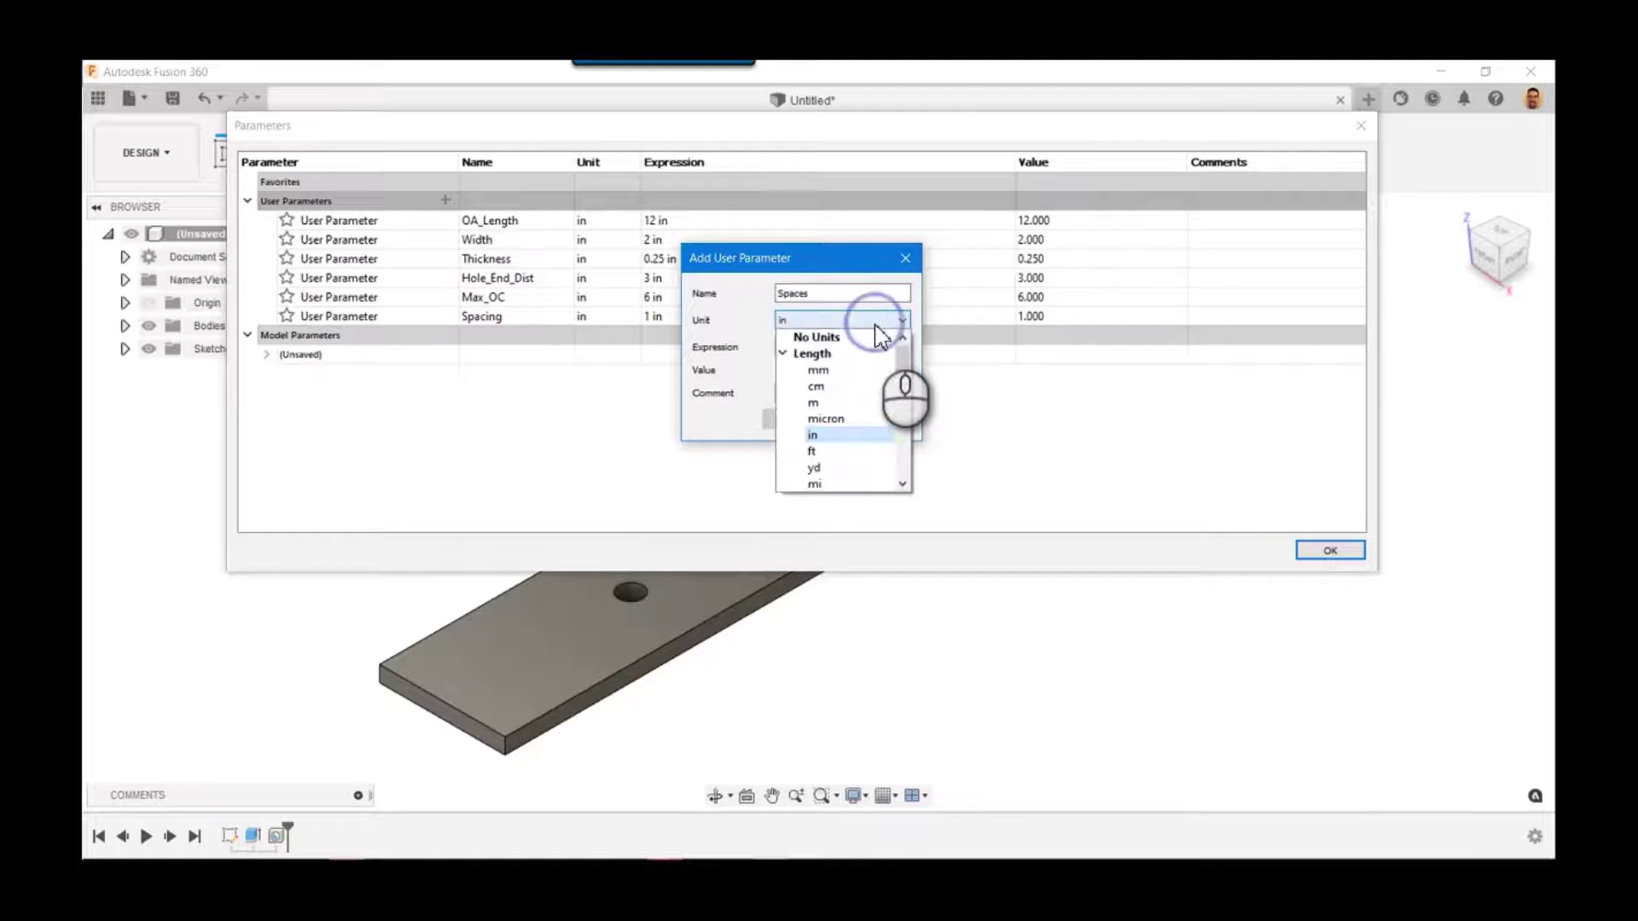
click(815, 337)
click(817, 350)
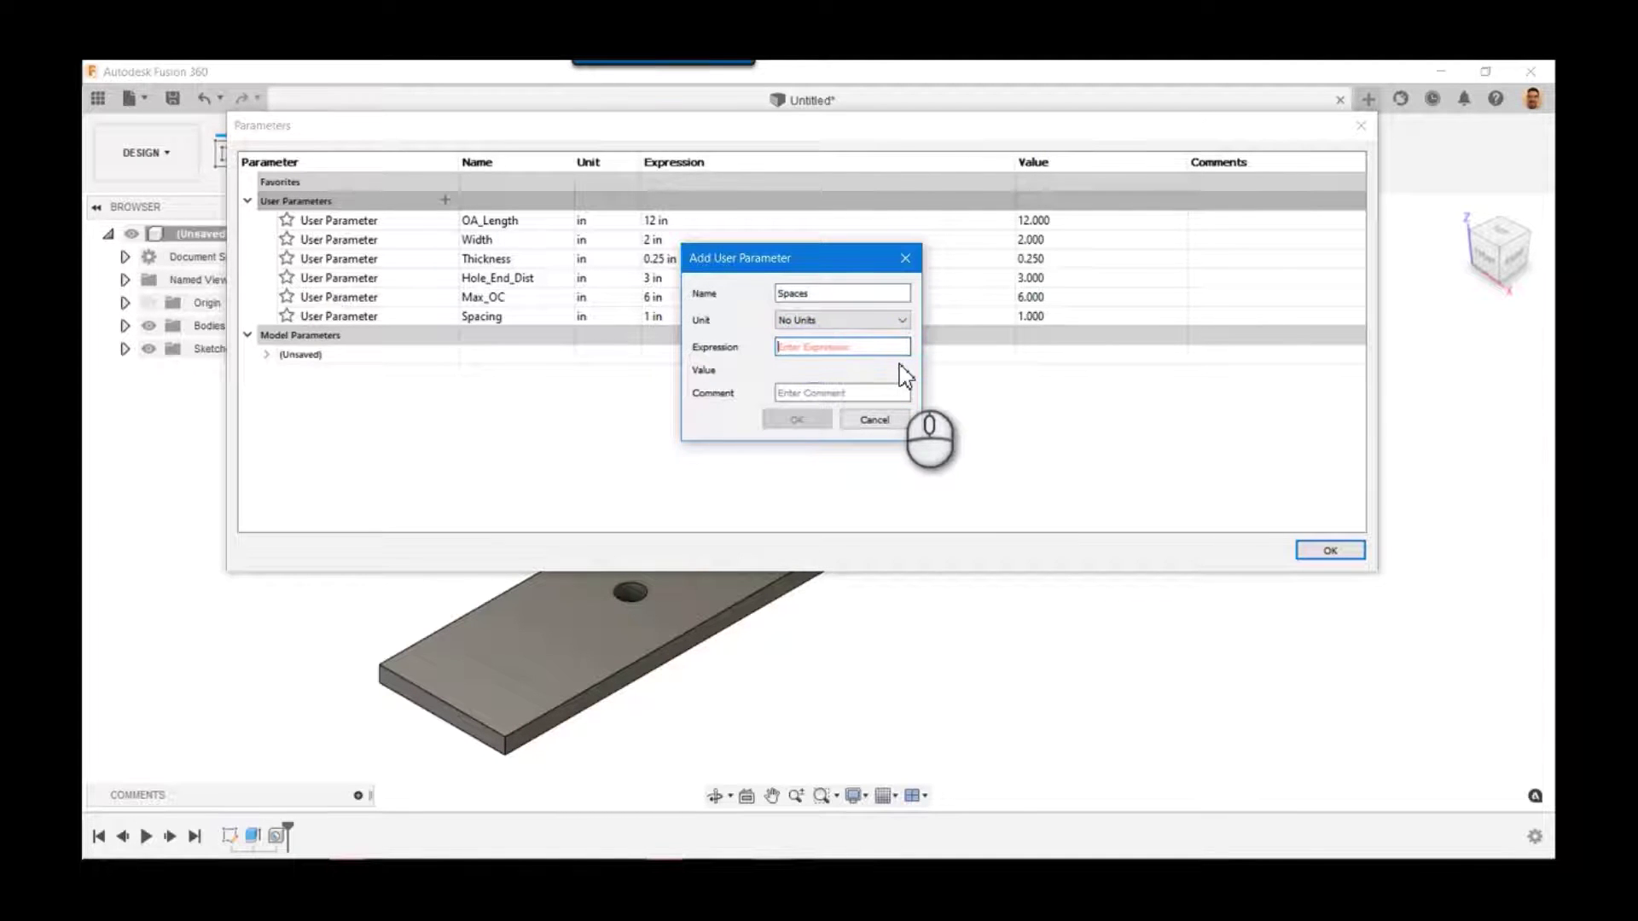
text(3)
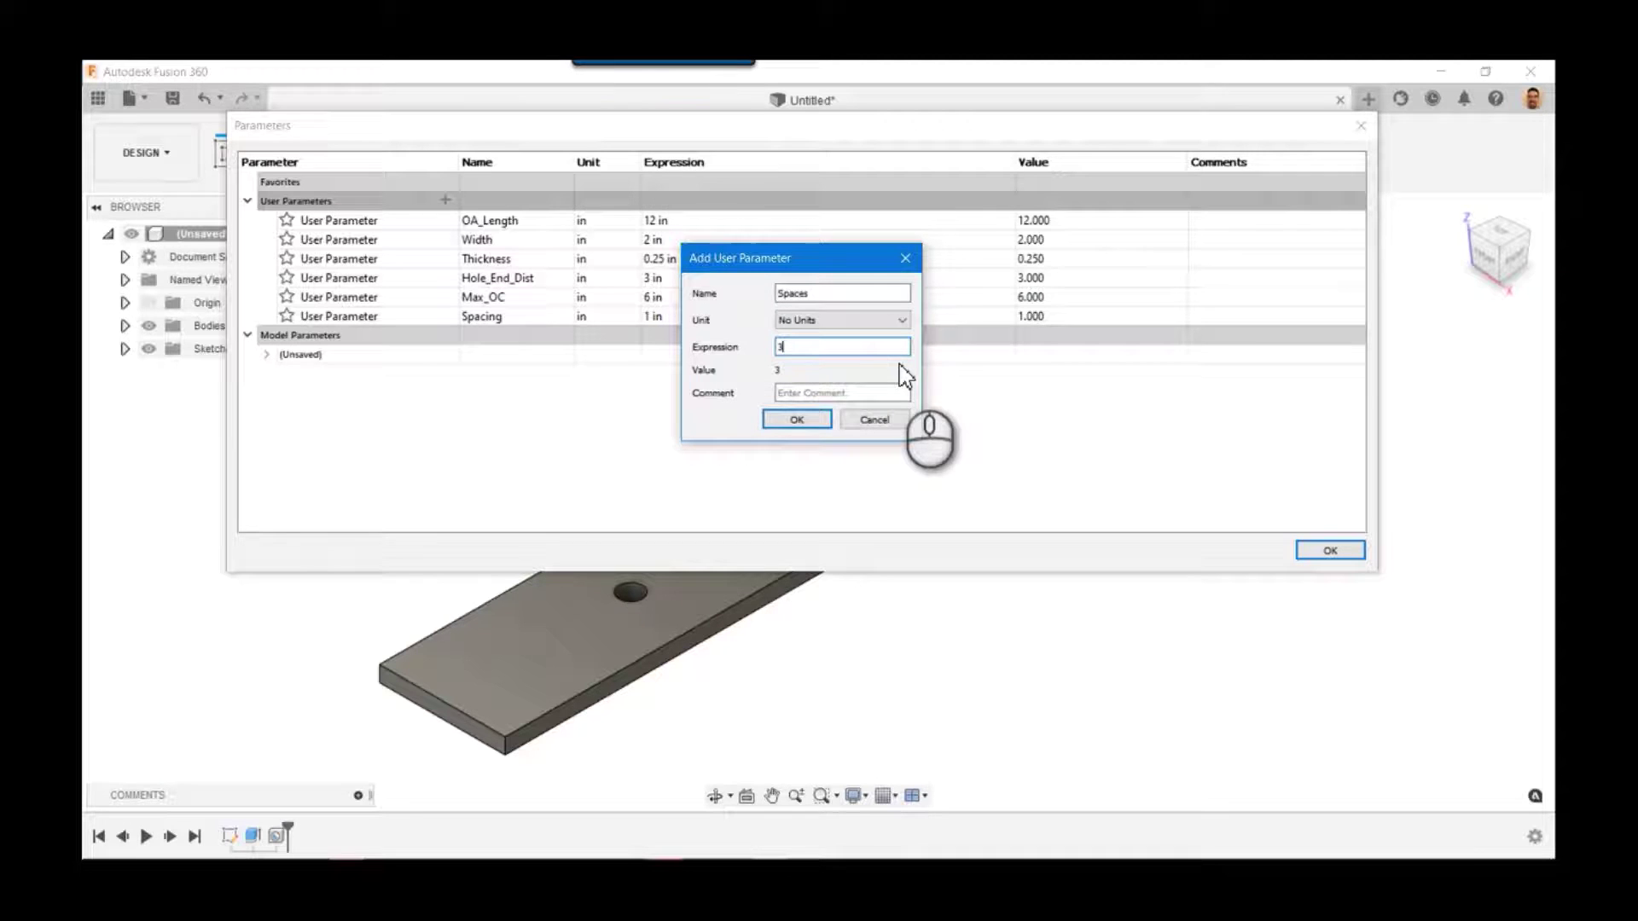
click(797, 419)
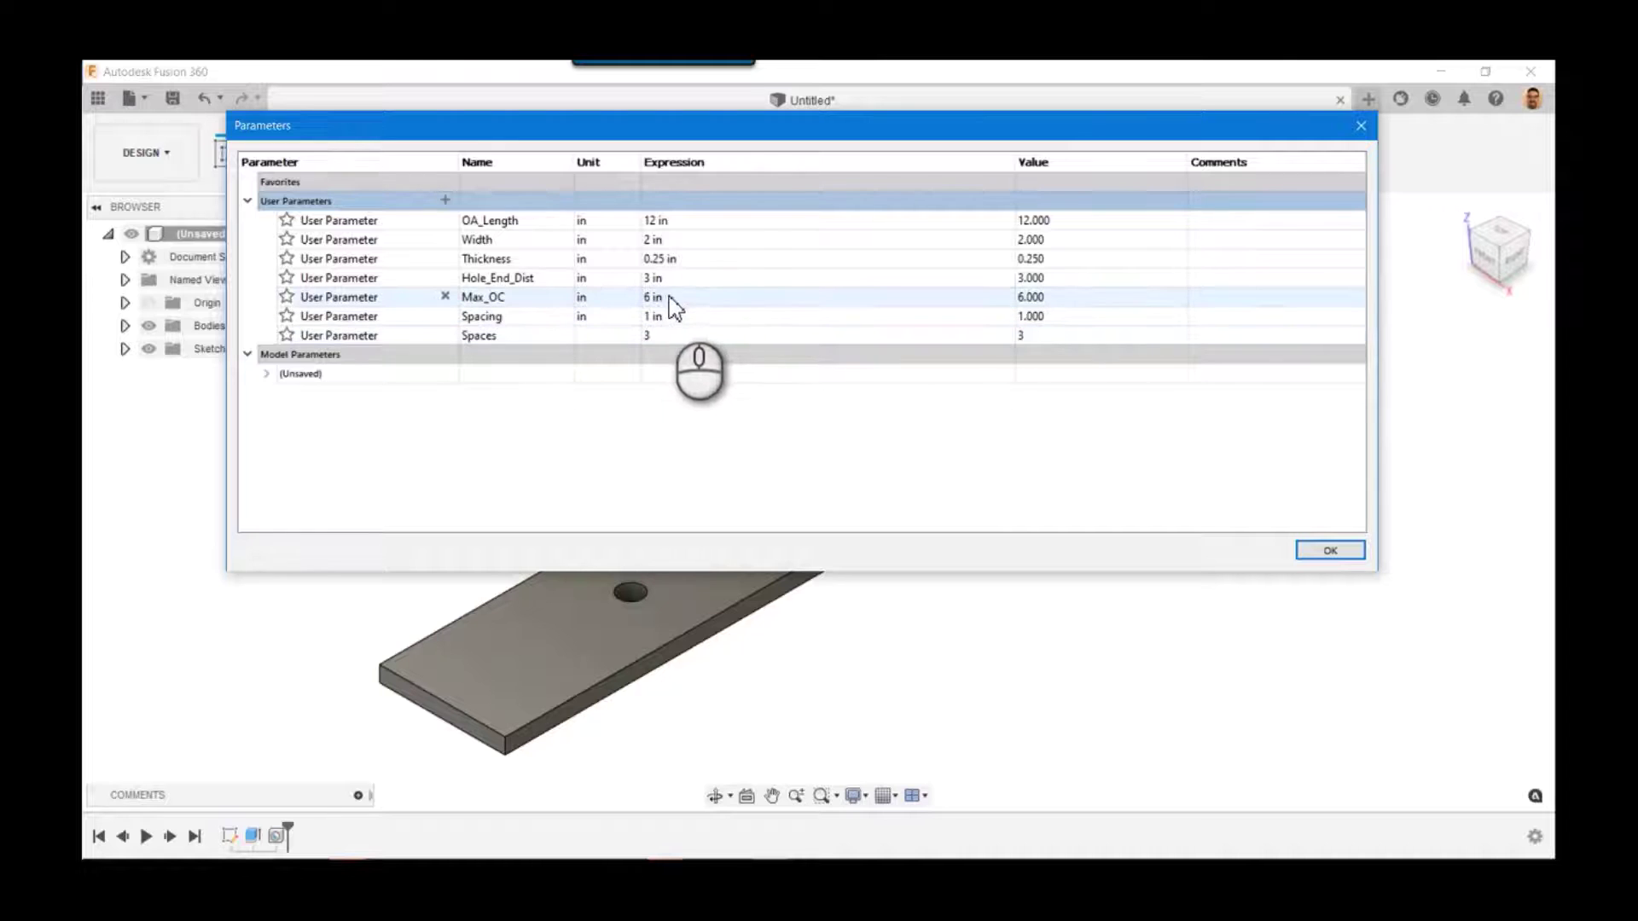
Step: Set the expression of the Spaces parameter to 1
click(679, 335)
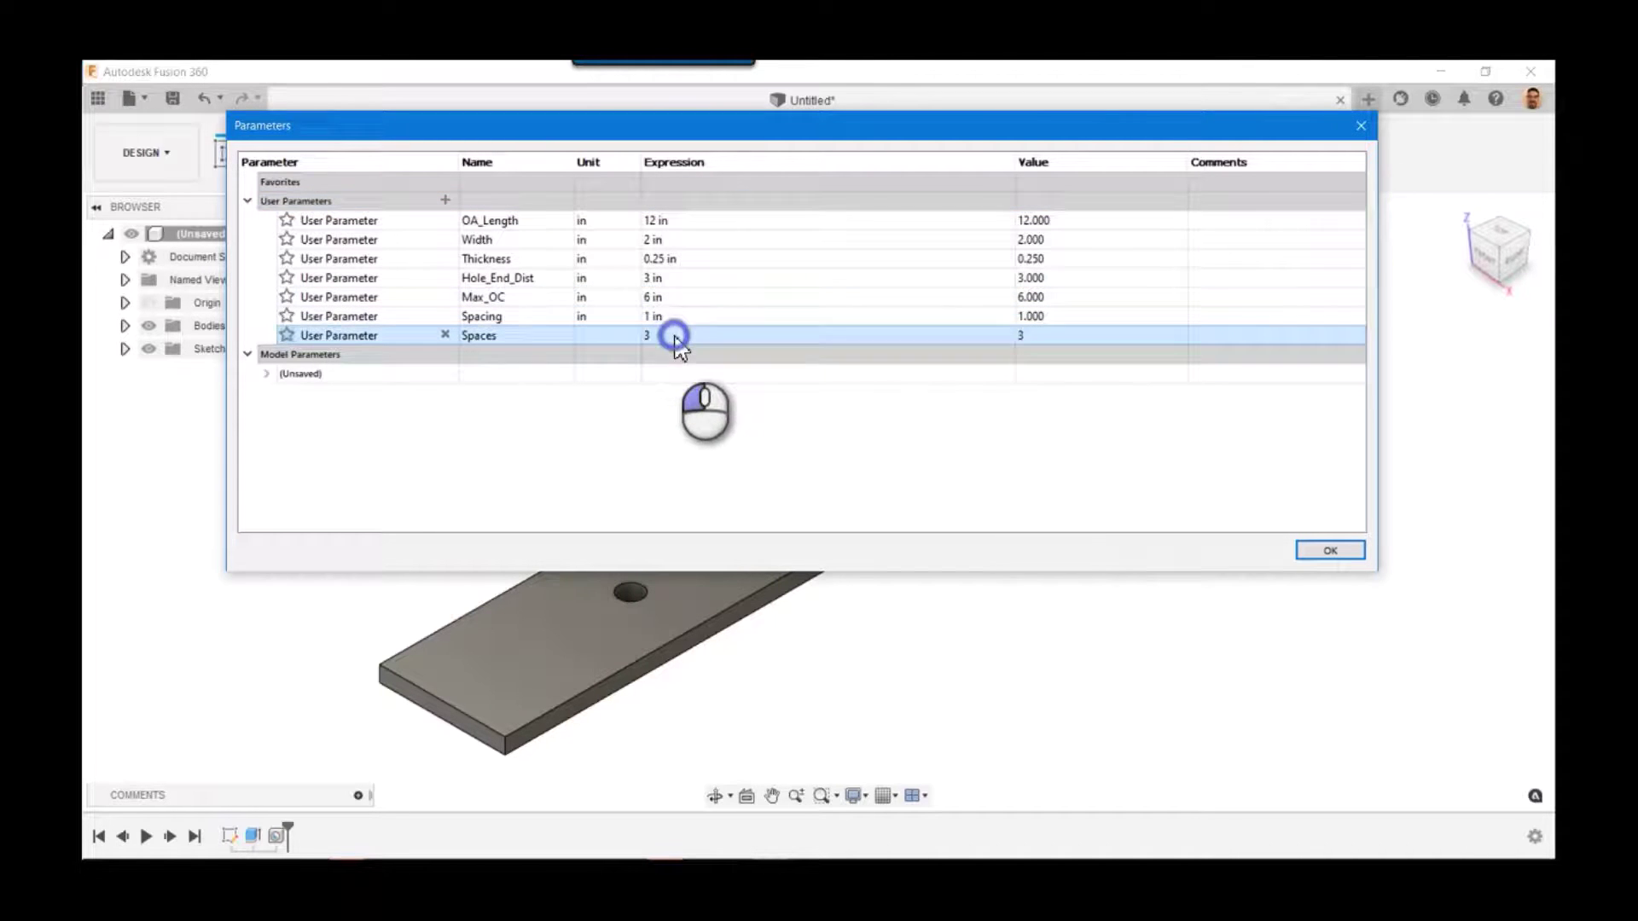
text(2)
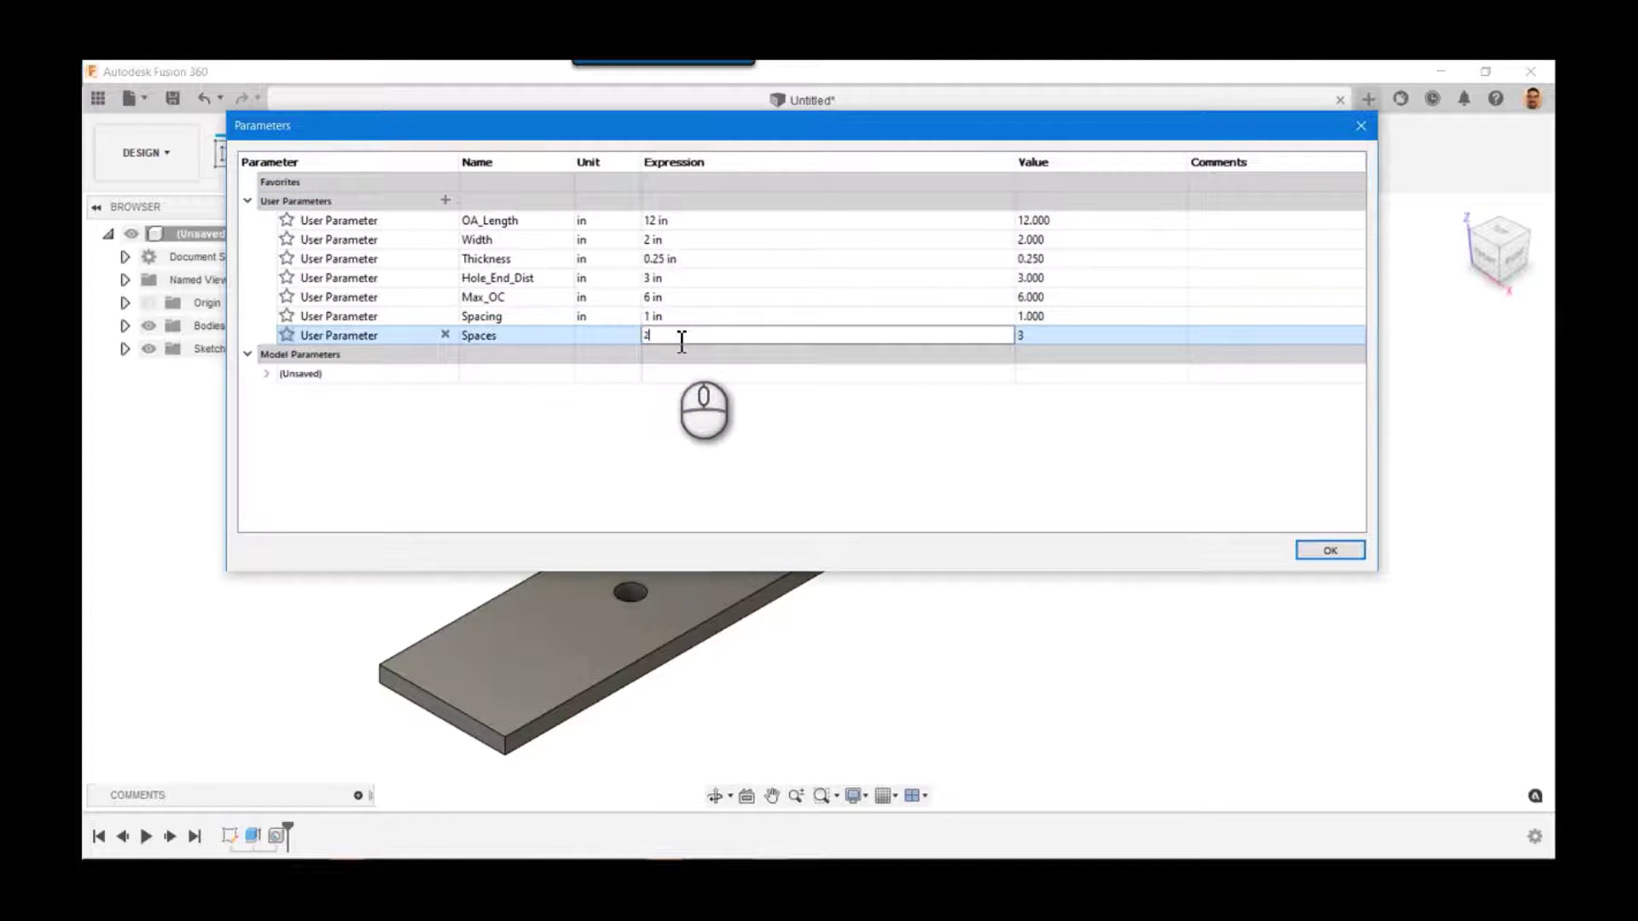
key(BackSpace)
text(1)
key(Return)
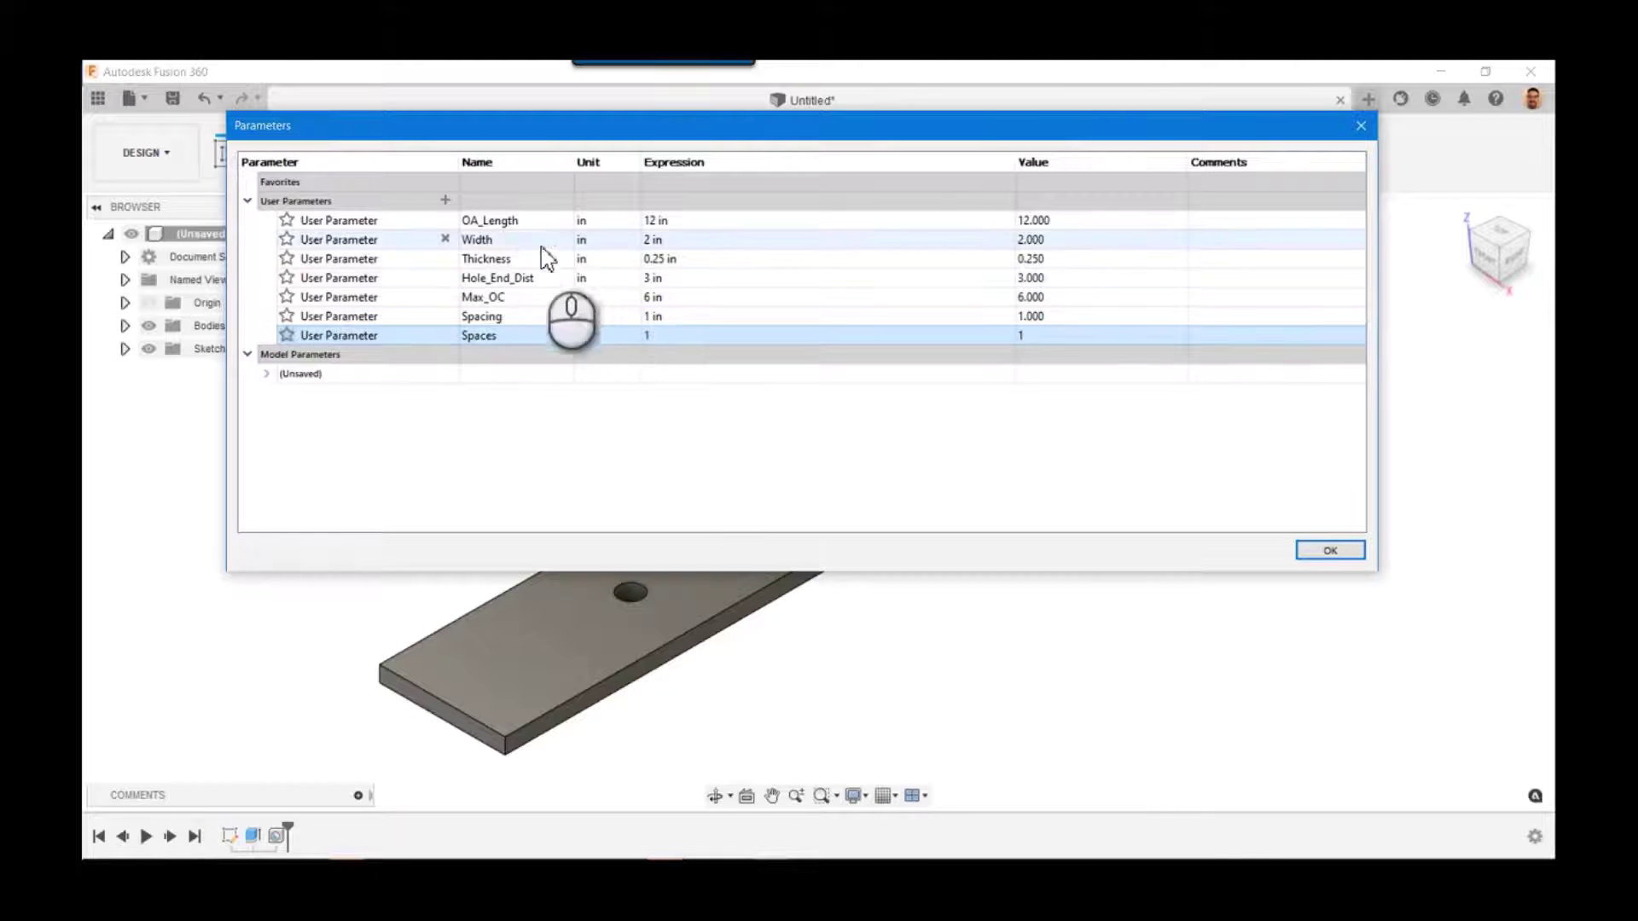
Step: Add a user parameter named Hole_Qty with No Units and the expression Spaces + 1
click(445, 200)
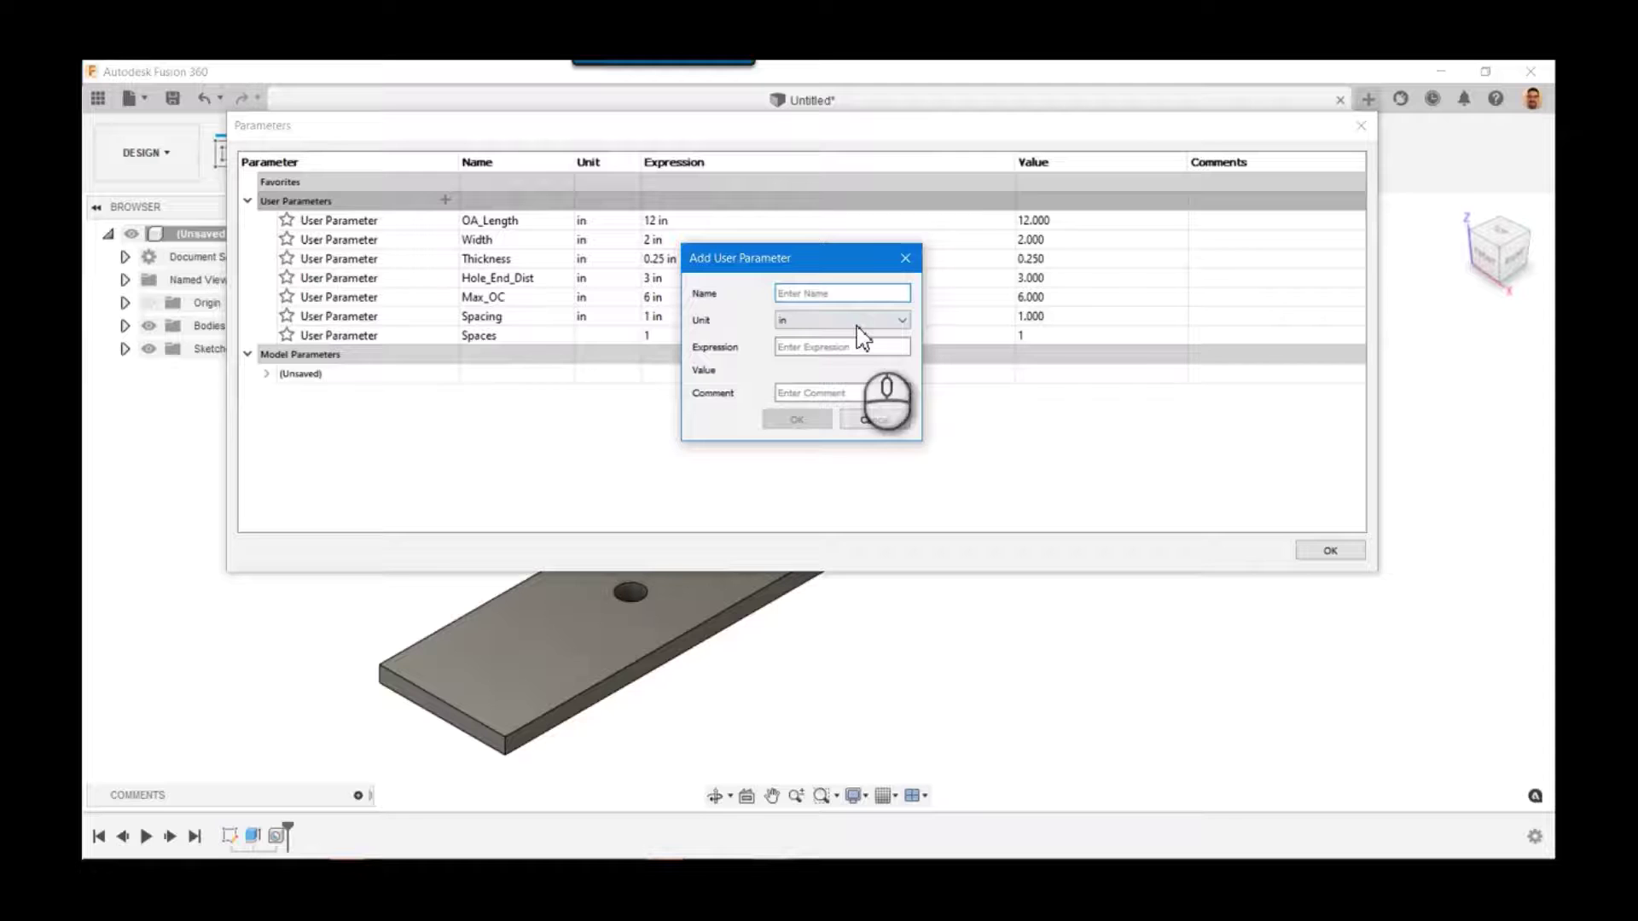
text(Hole)
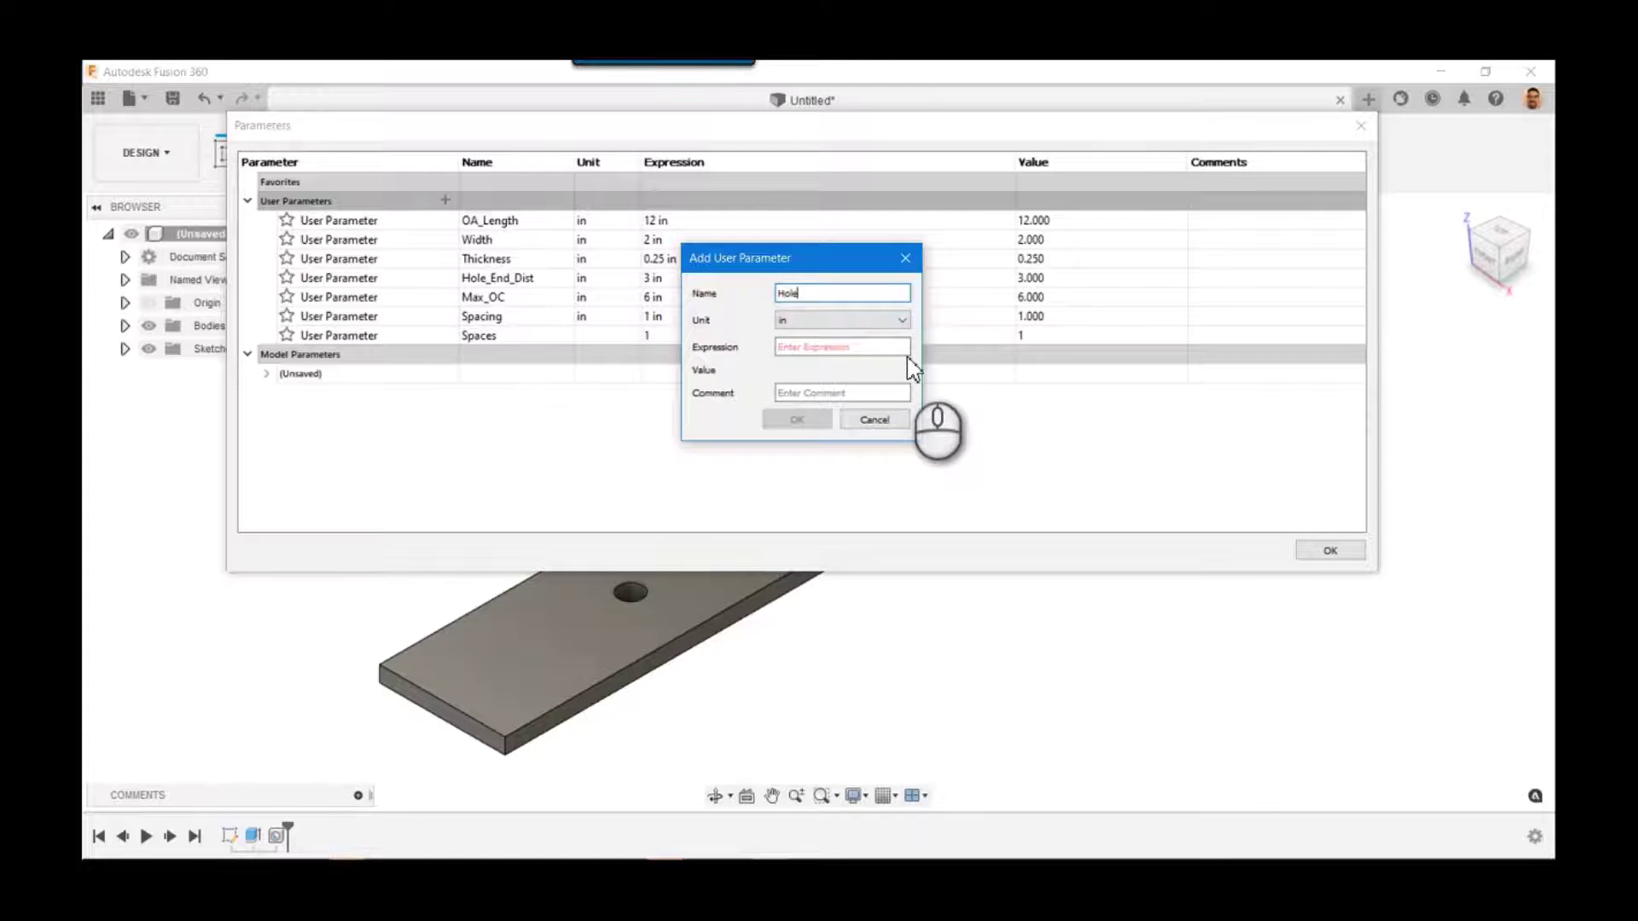
text(_Oty)
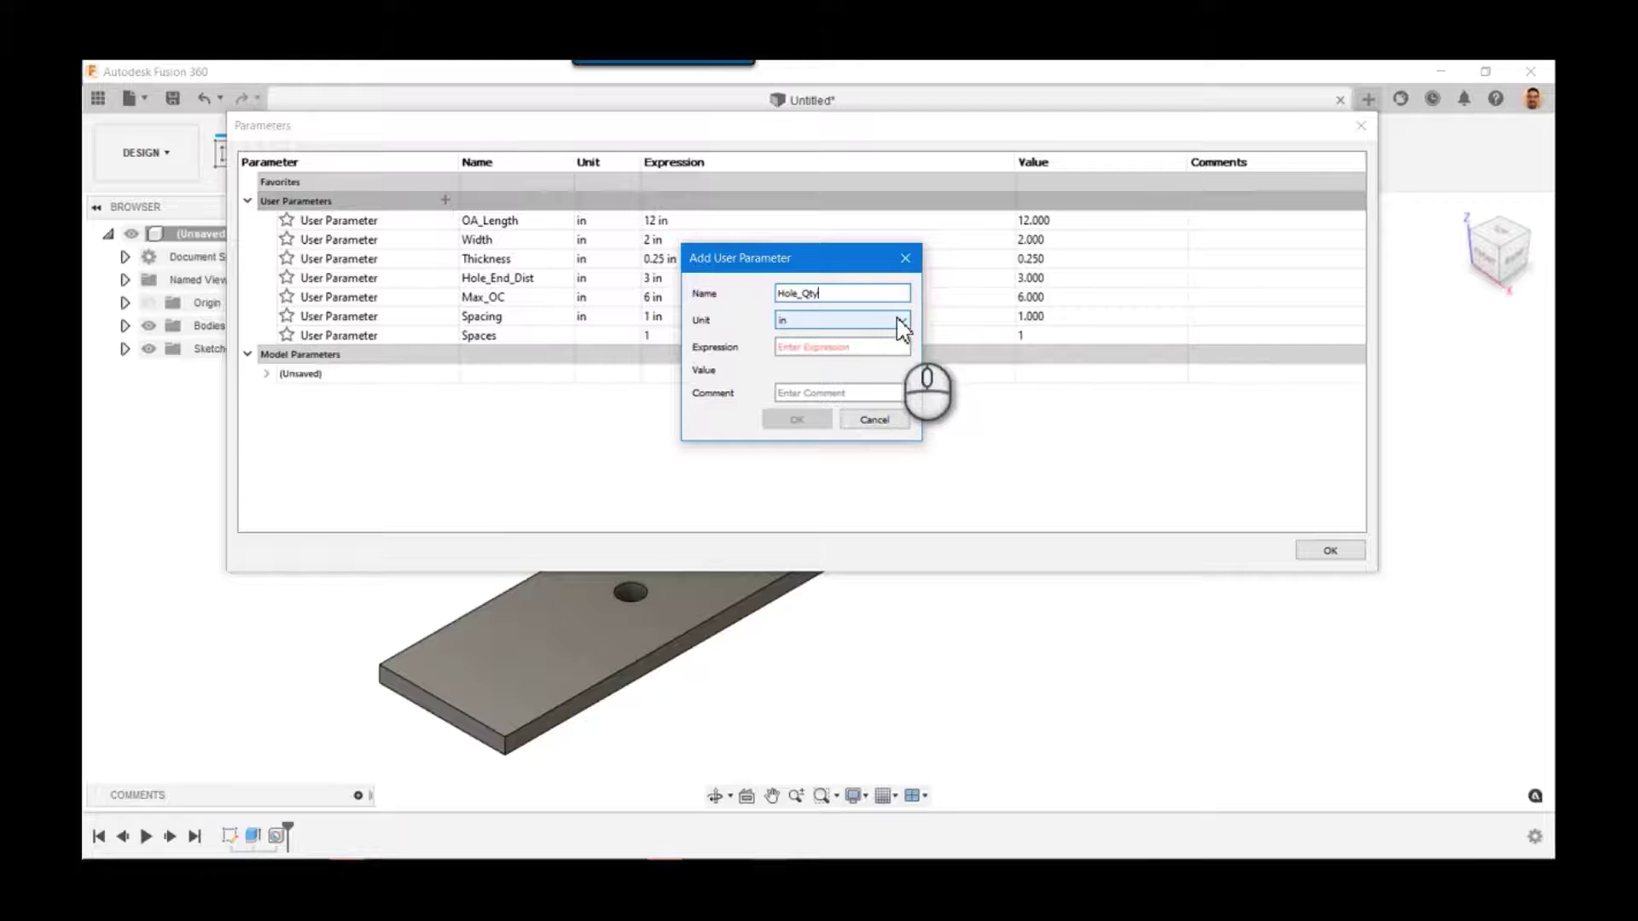
click(902, 321)
click(853, 336)
click(840, 348)
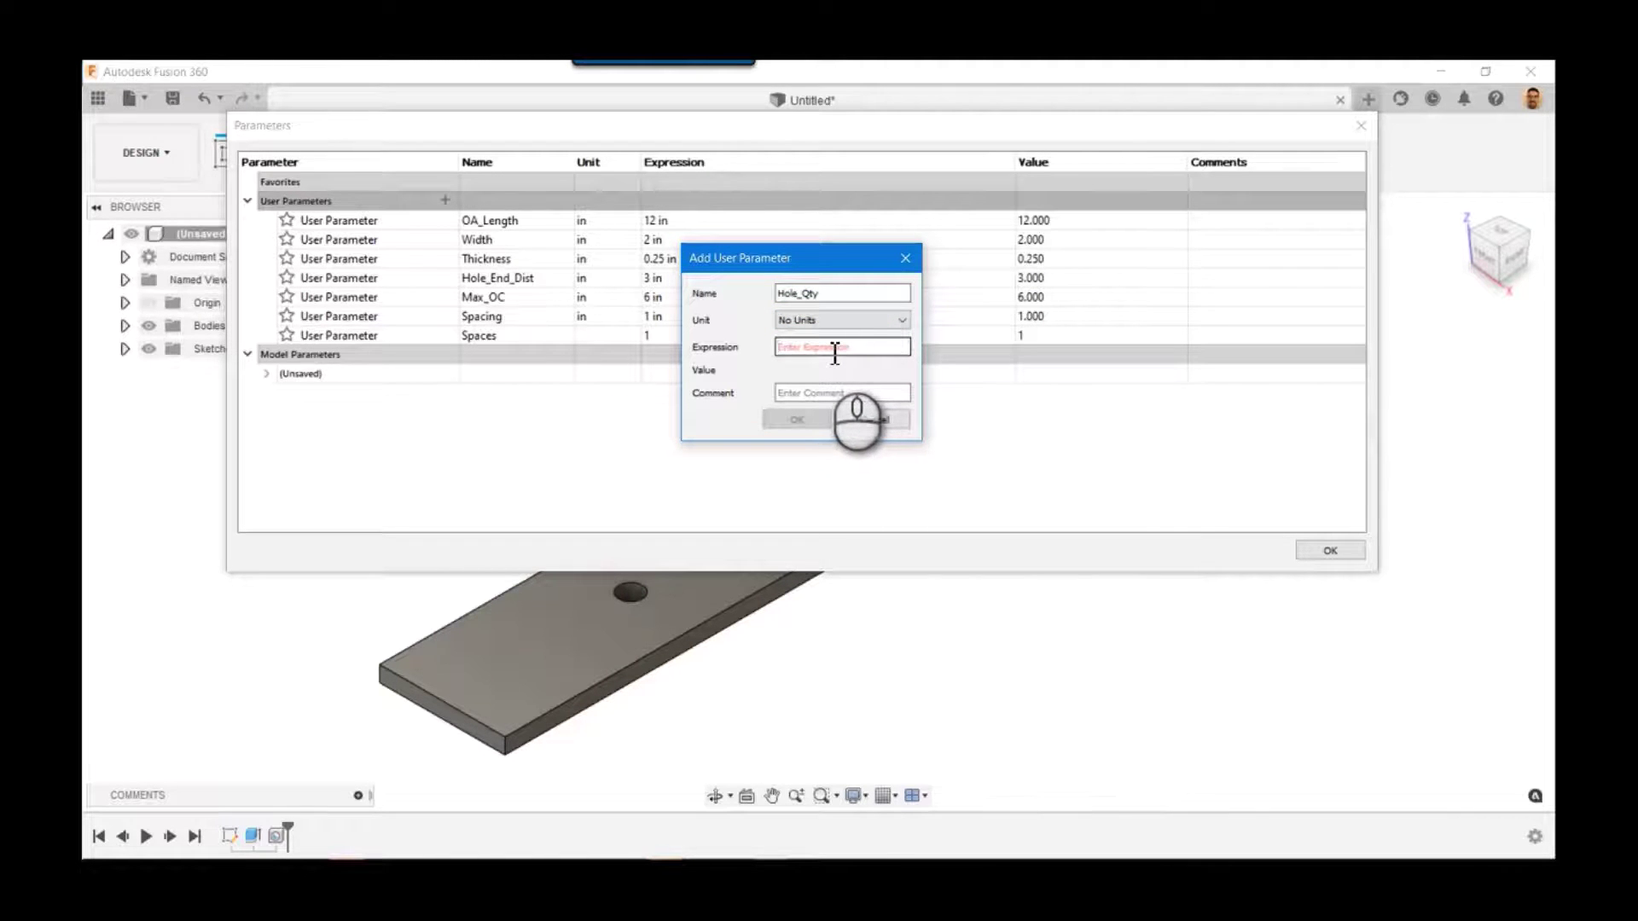
mouse_move(836, 347)
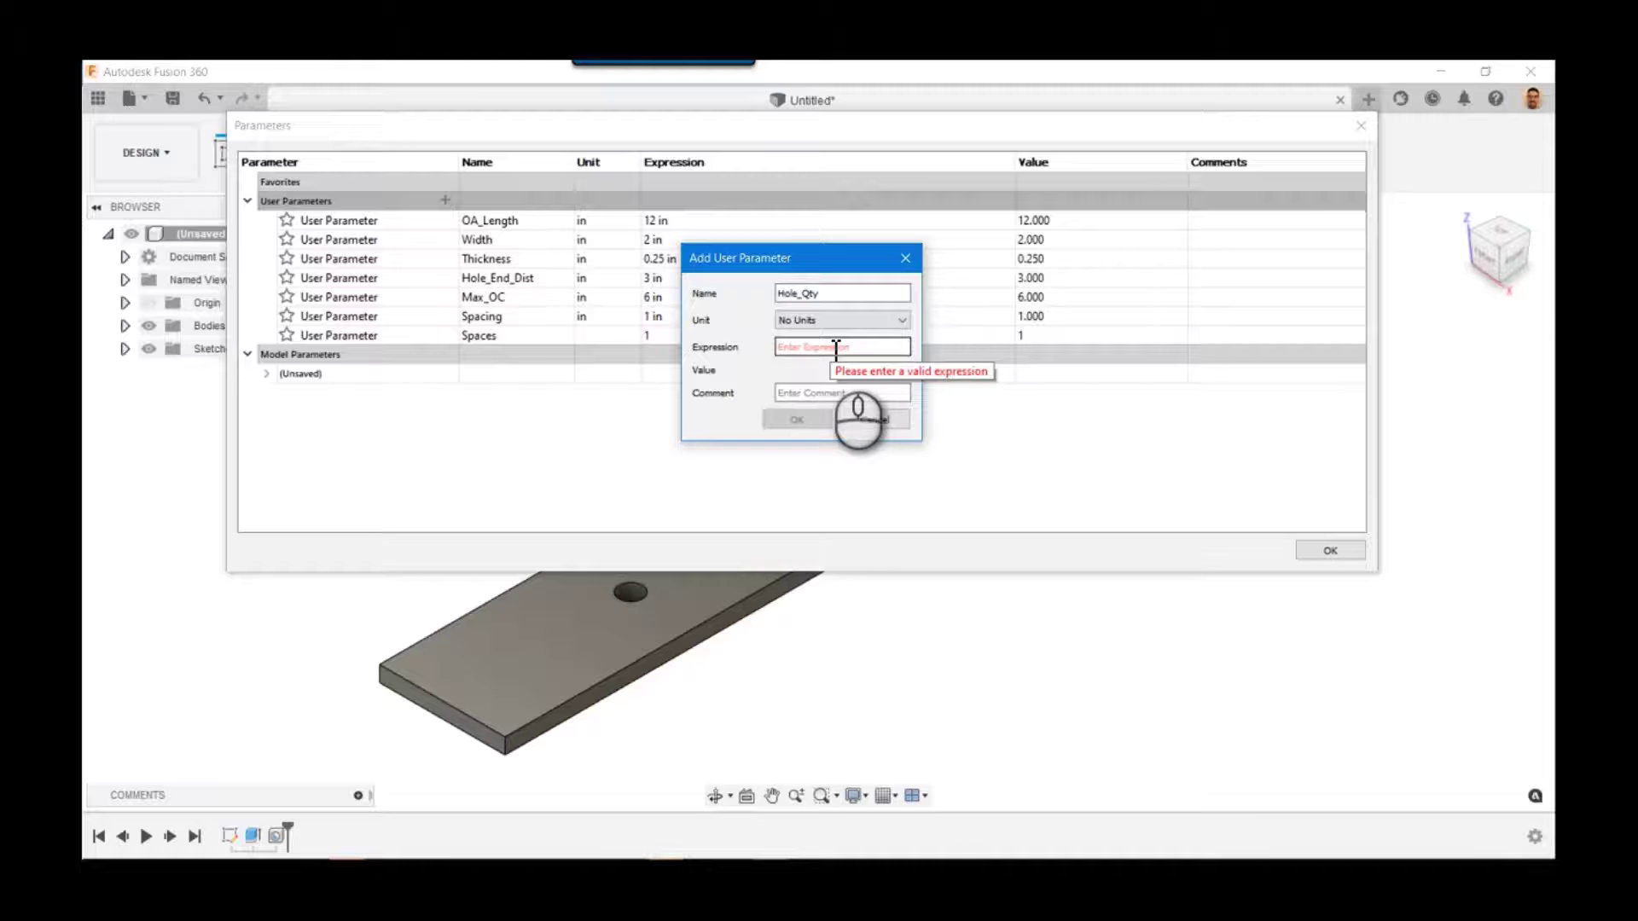
text(Spaces)
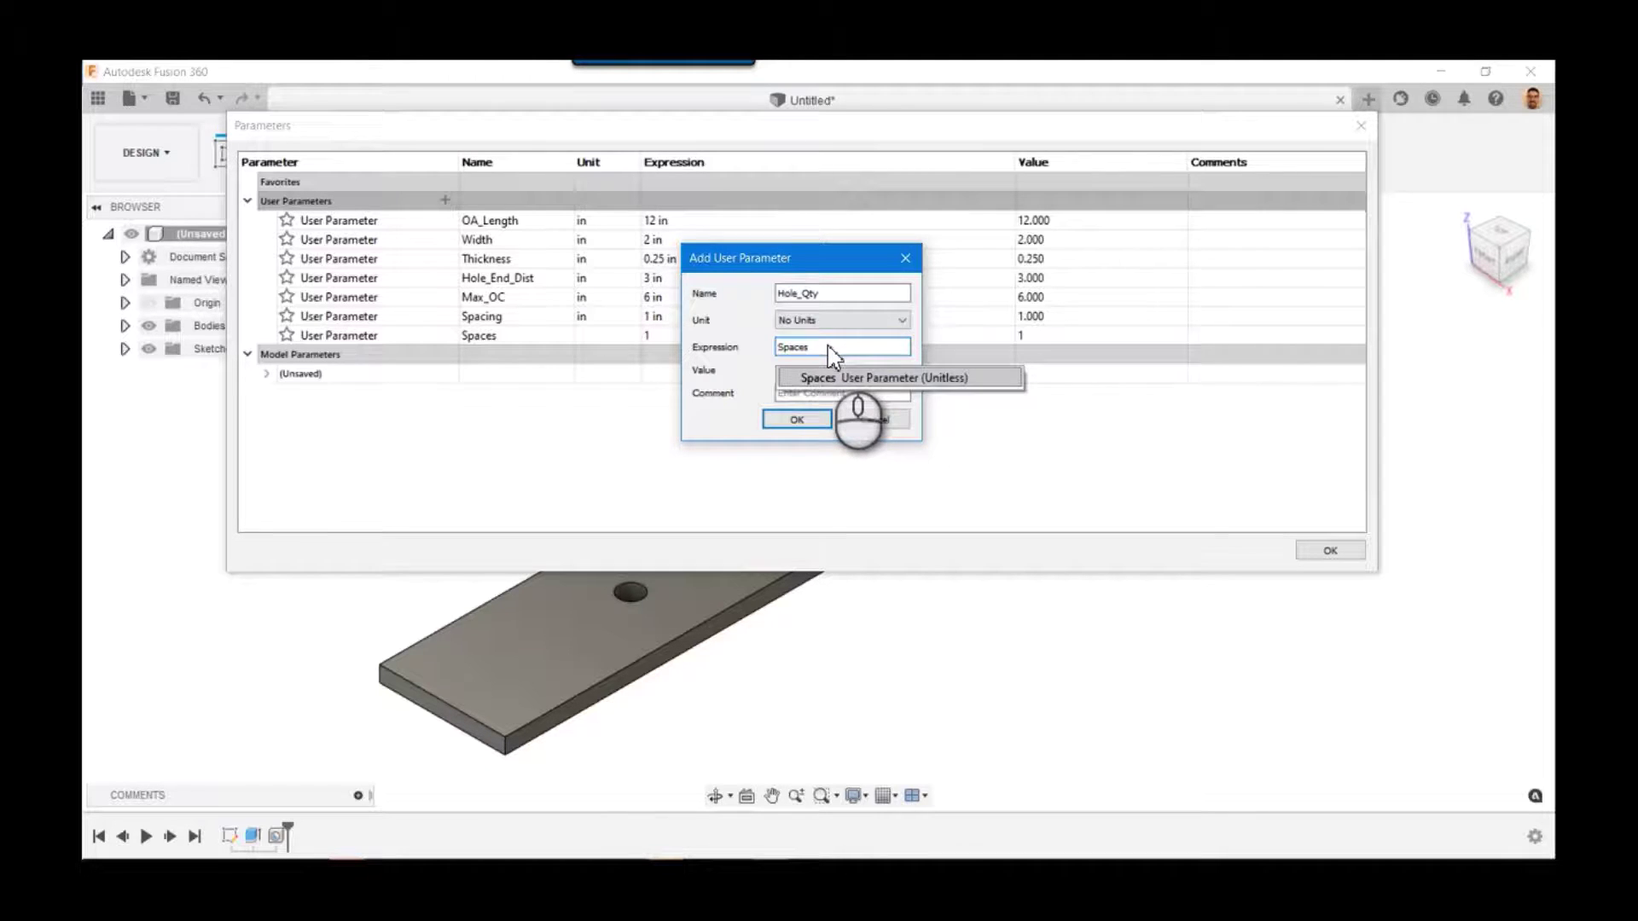
text( + 1)
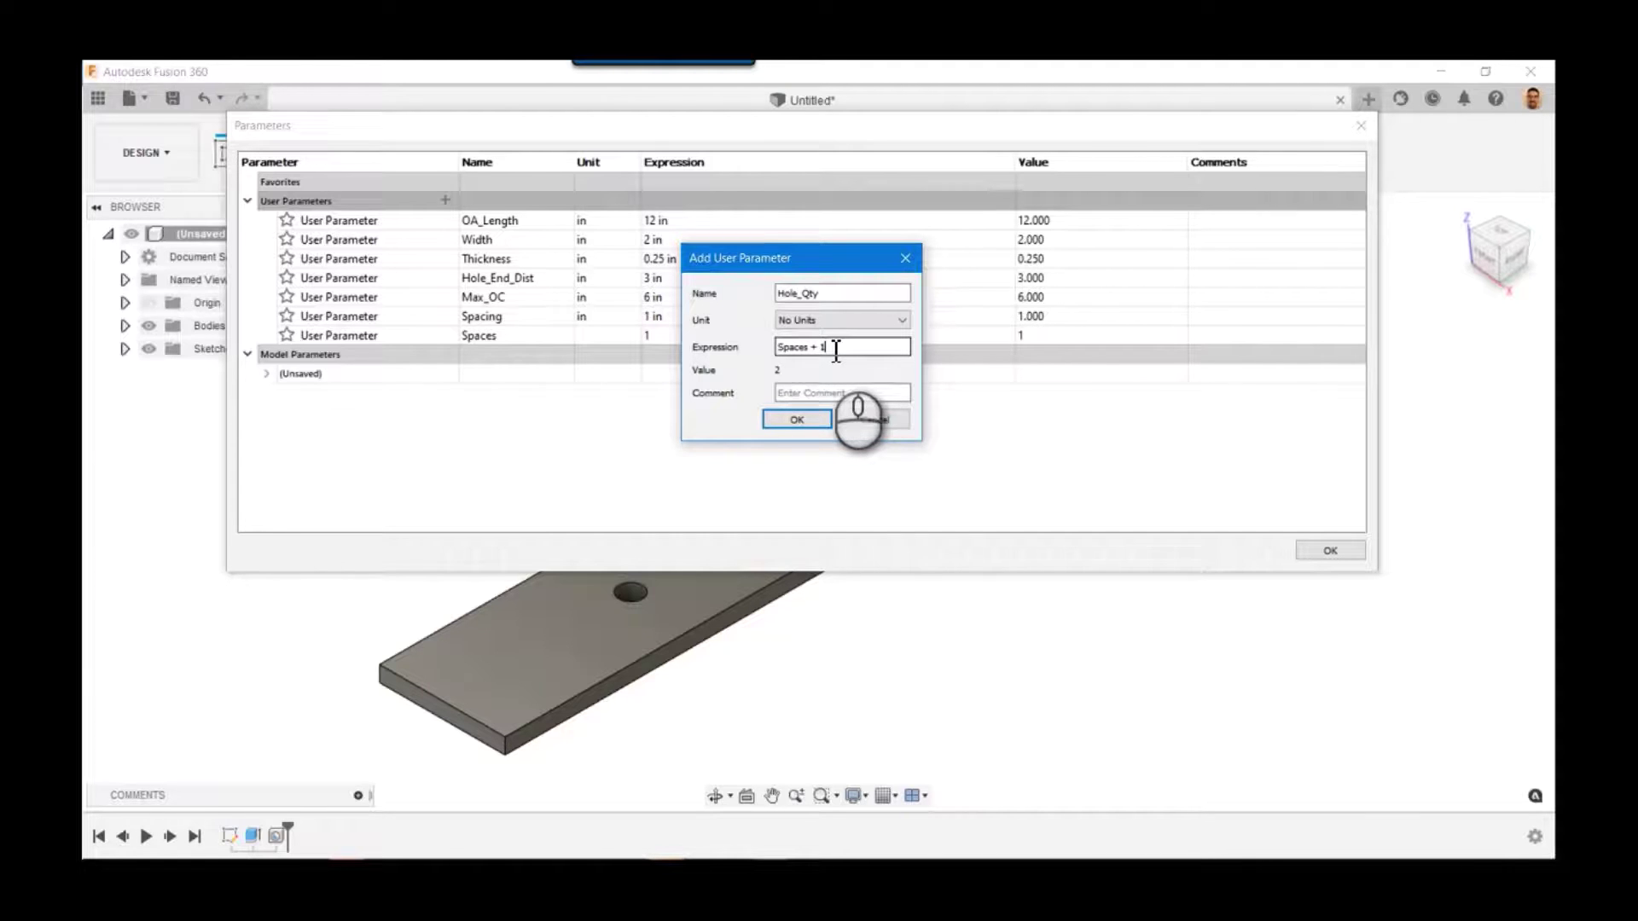
click(793, 419)
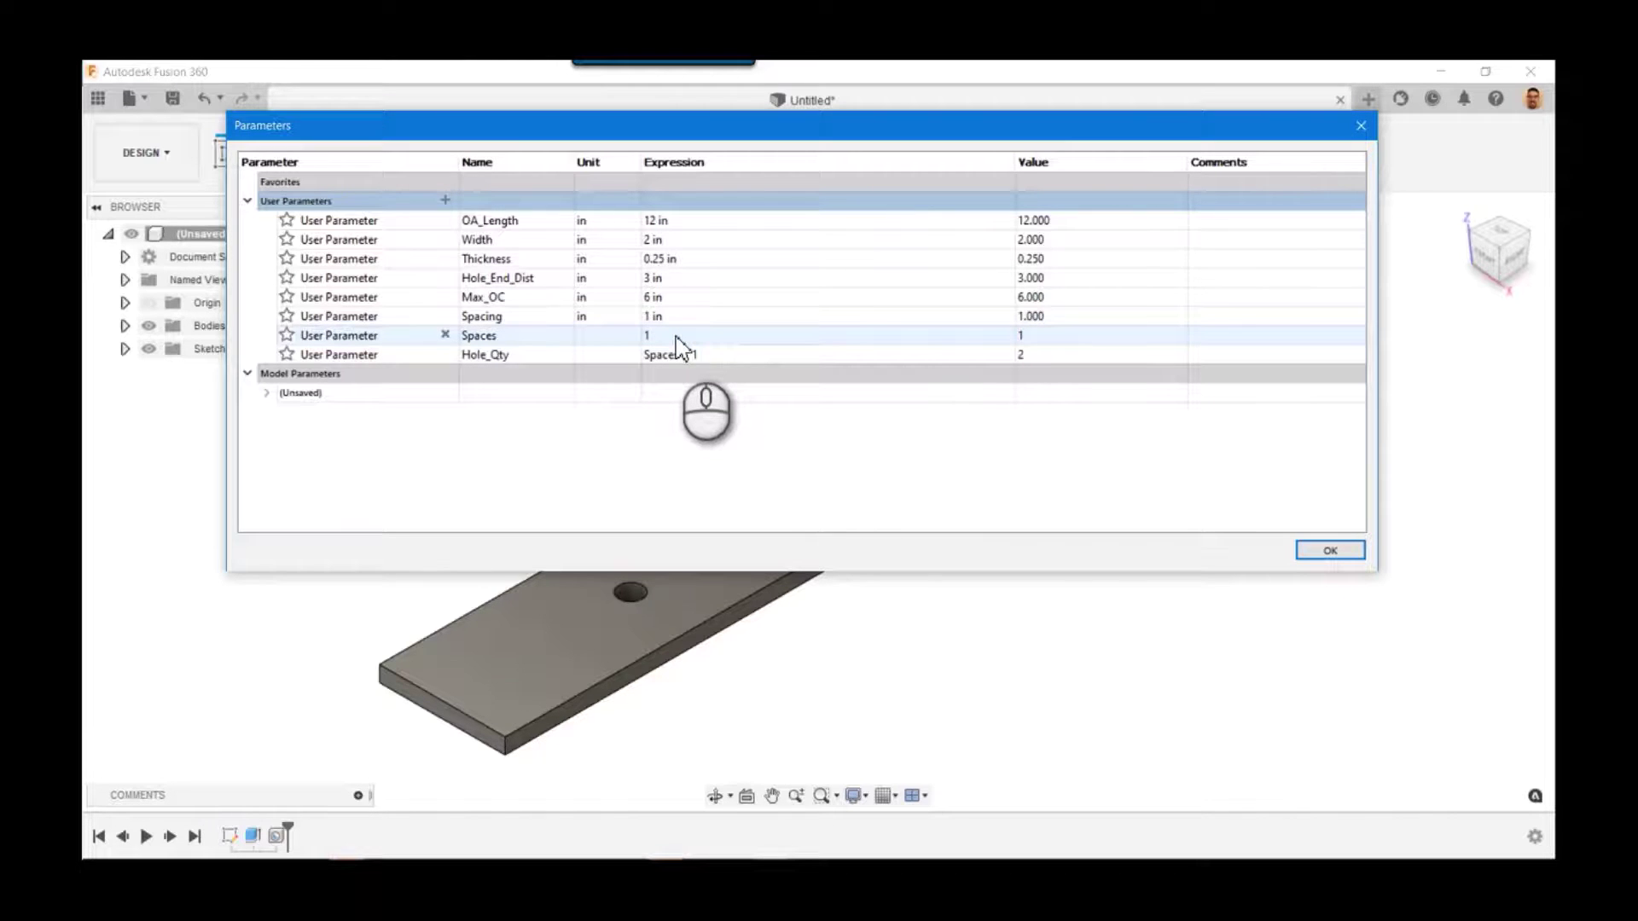
Step: Set the Spaces parameter's expression to ( OA_Length - Hole_End_Dist * 2 ) / Max_OC
click(675, 341)
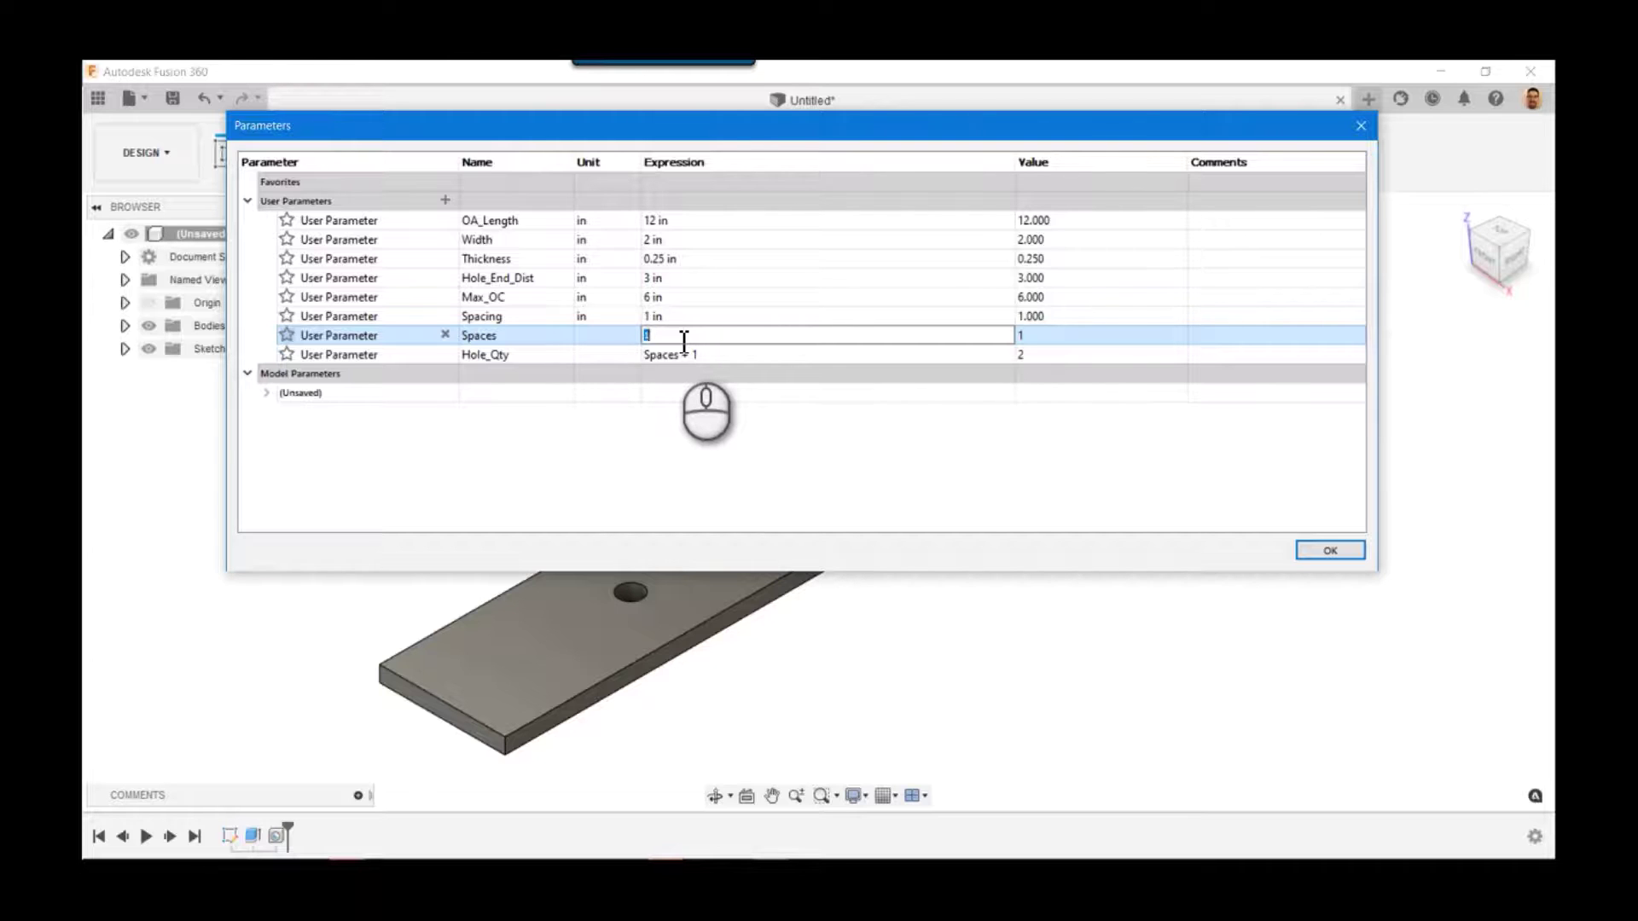
text((O)
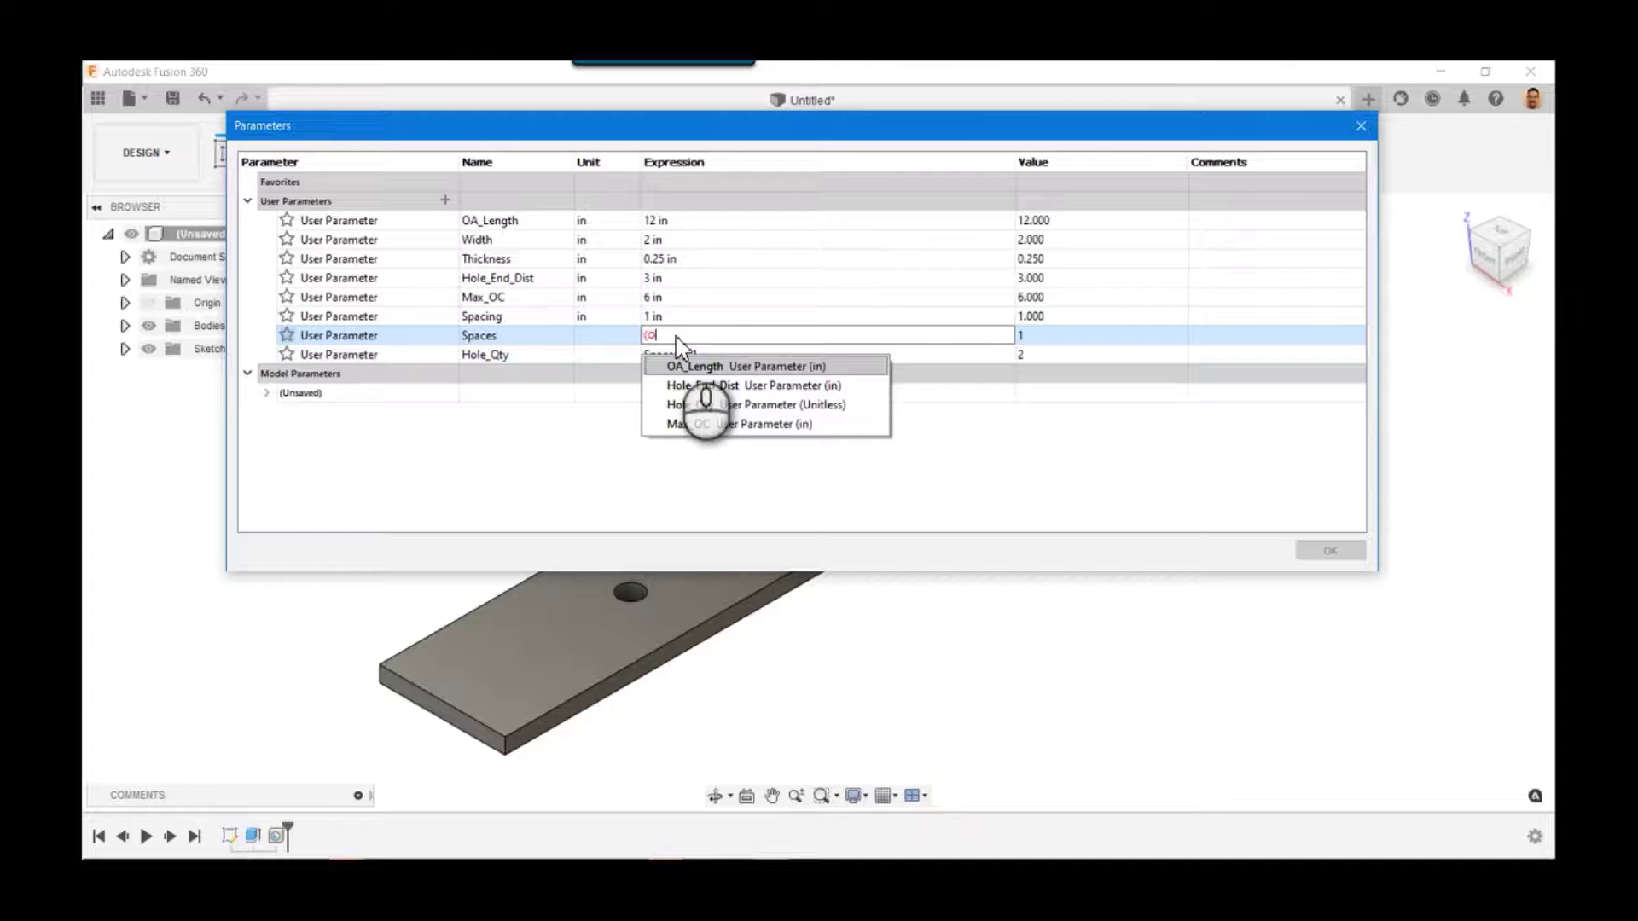
key(Return)
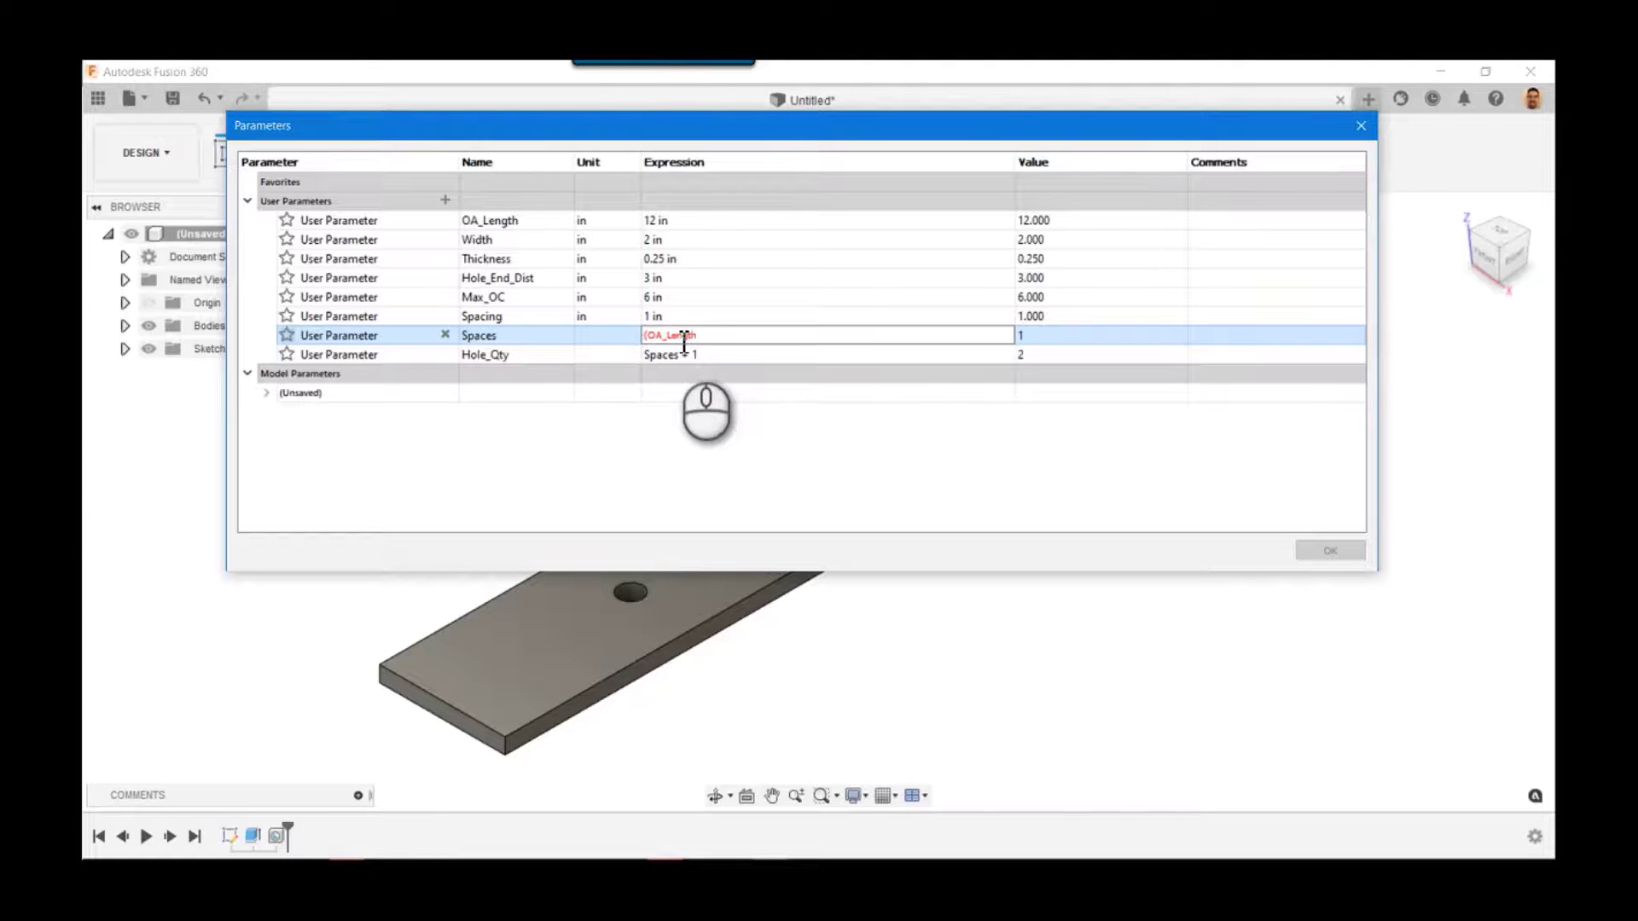
text(- H)
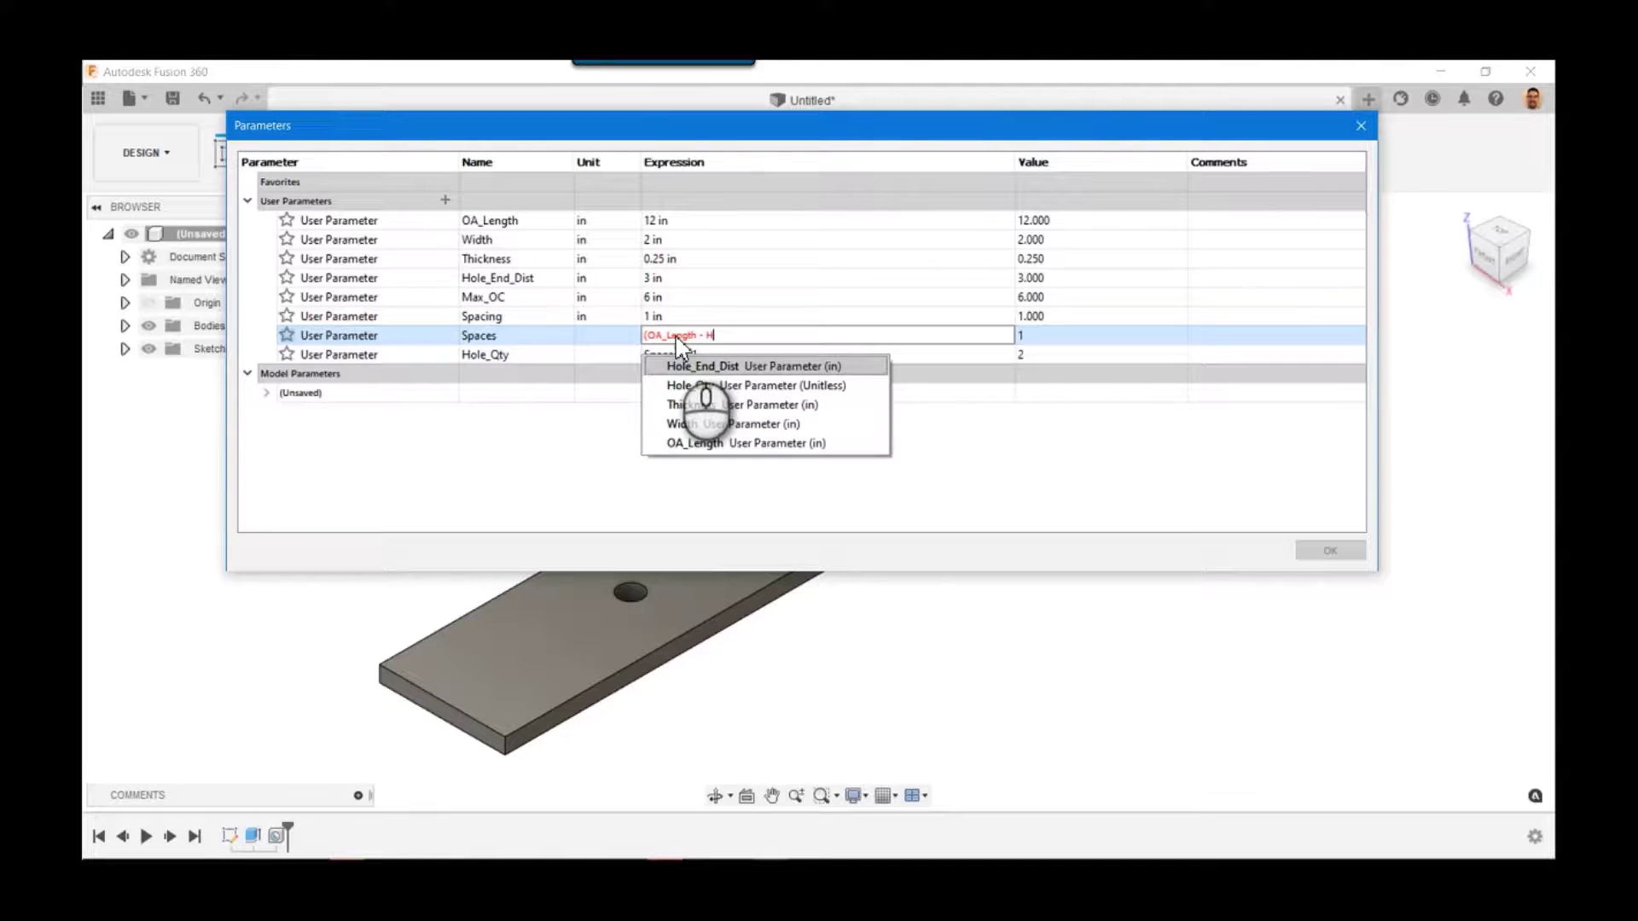
key(Return)
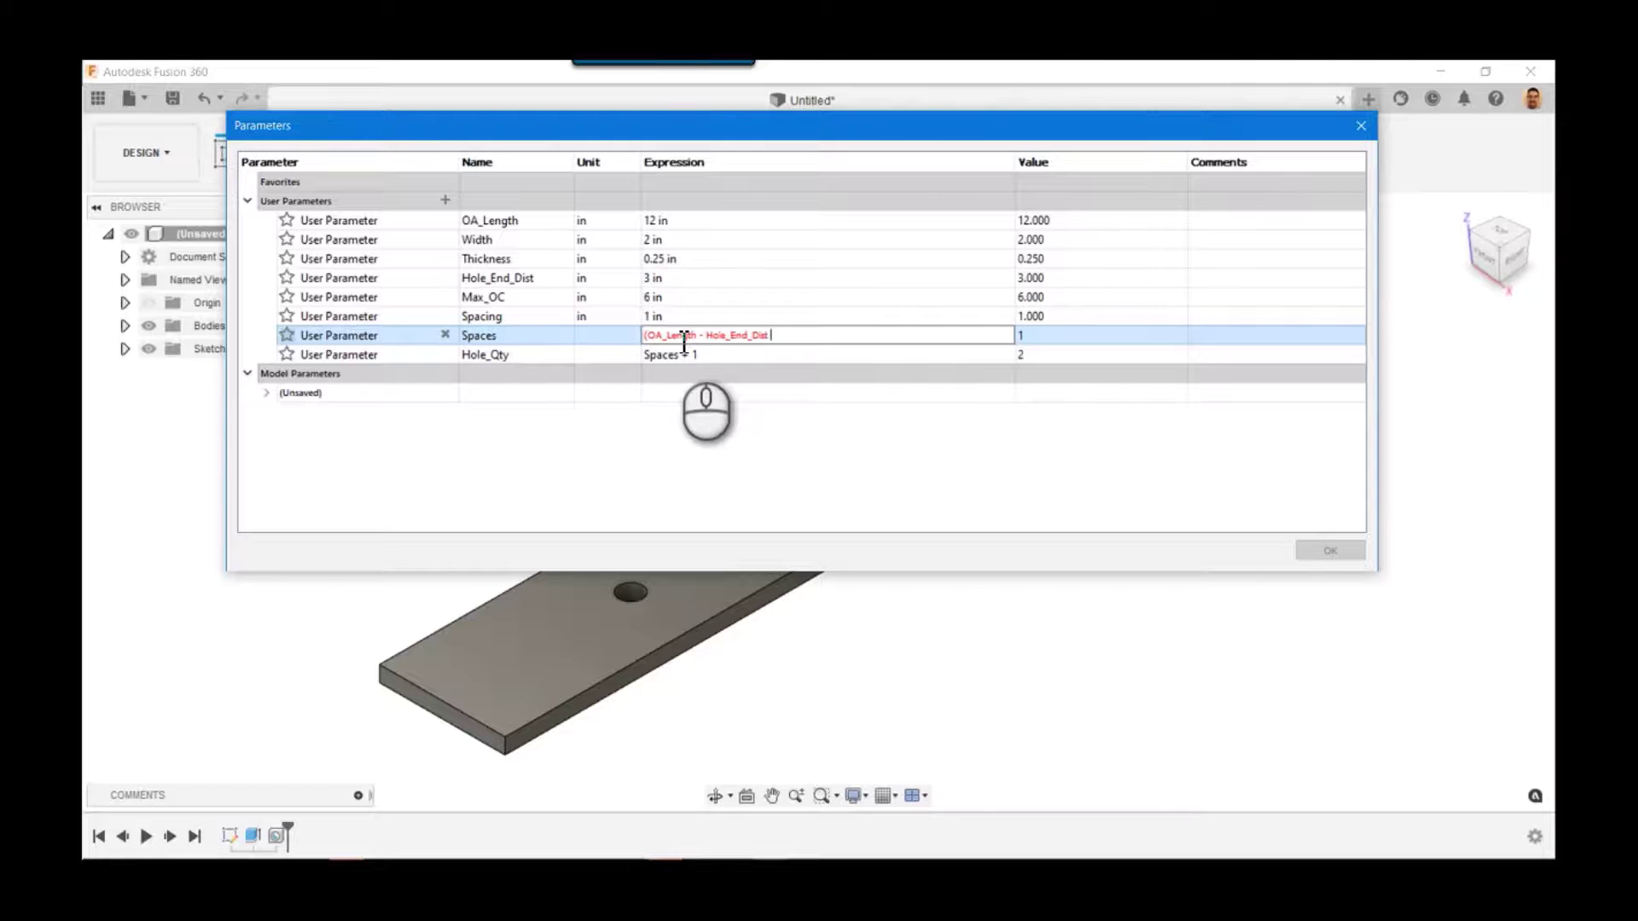
text(*2))
text(/M)
key(Return)
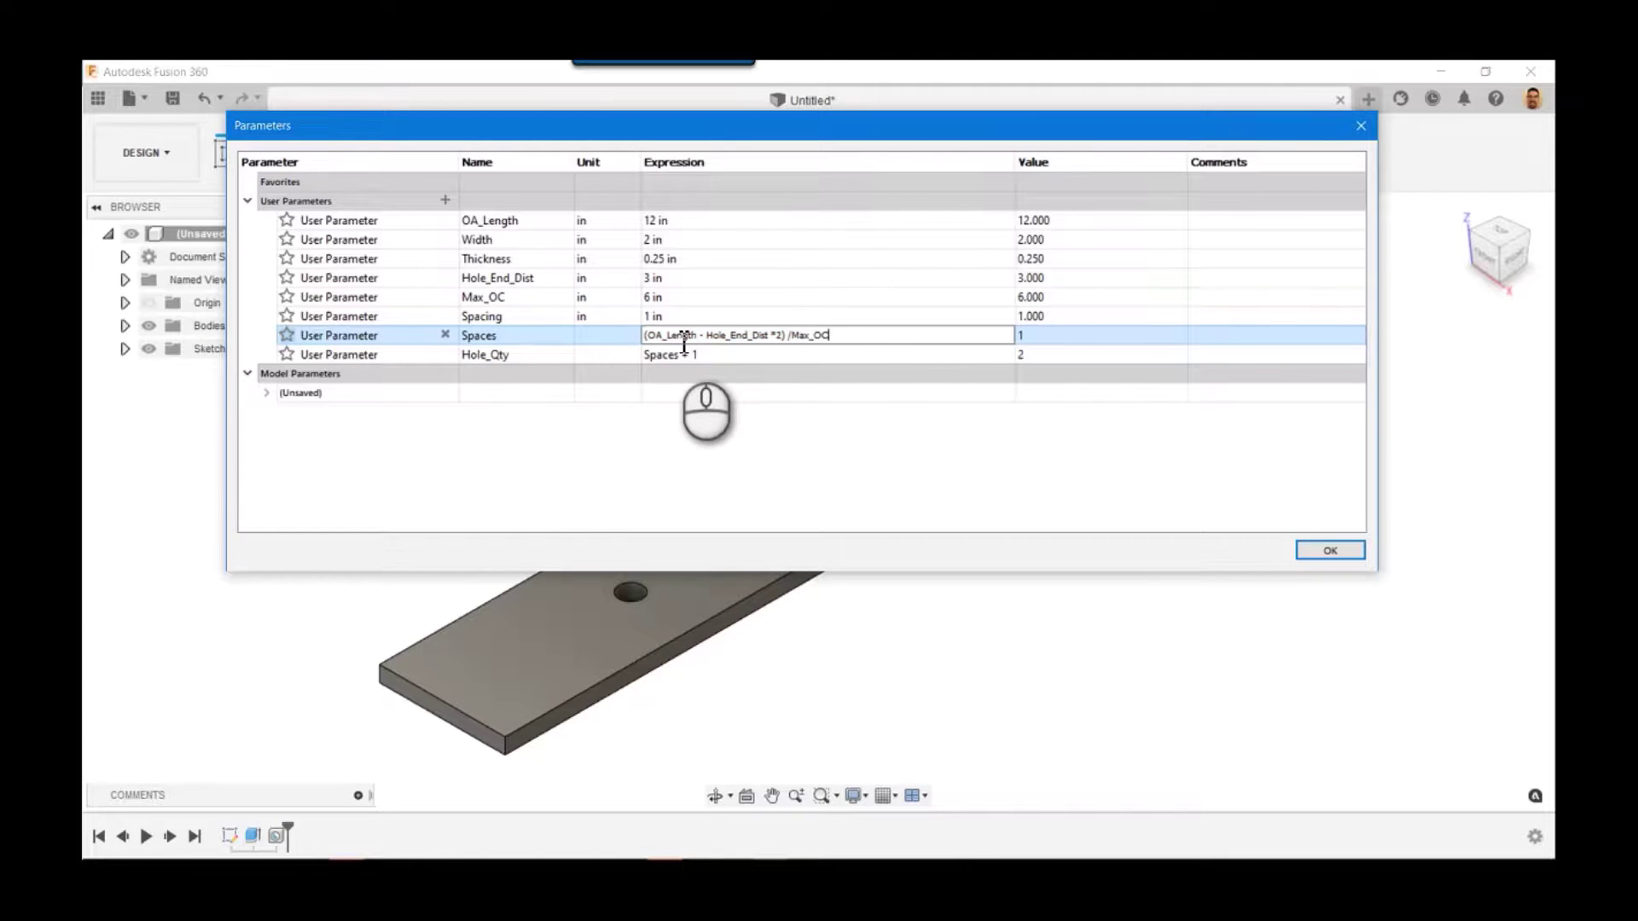
key(Return)
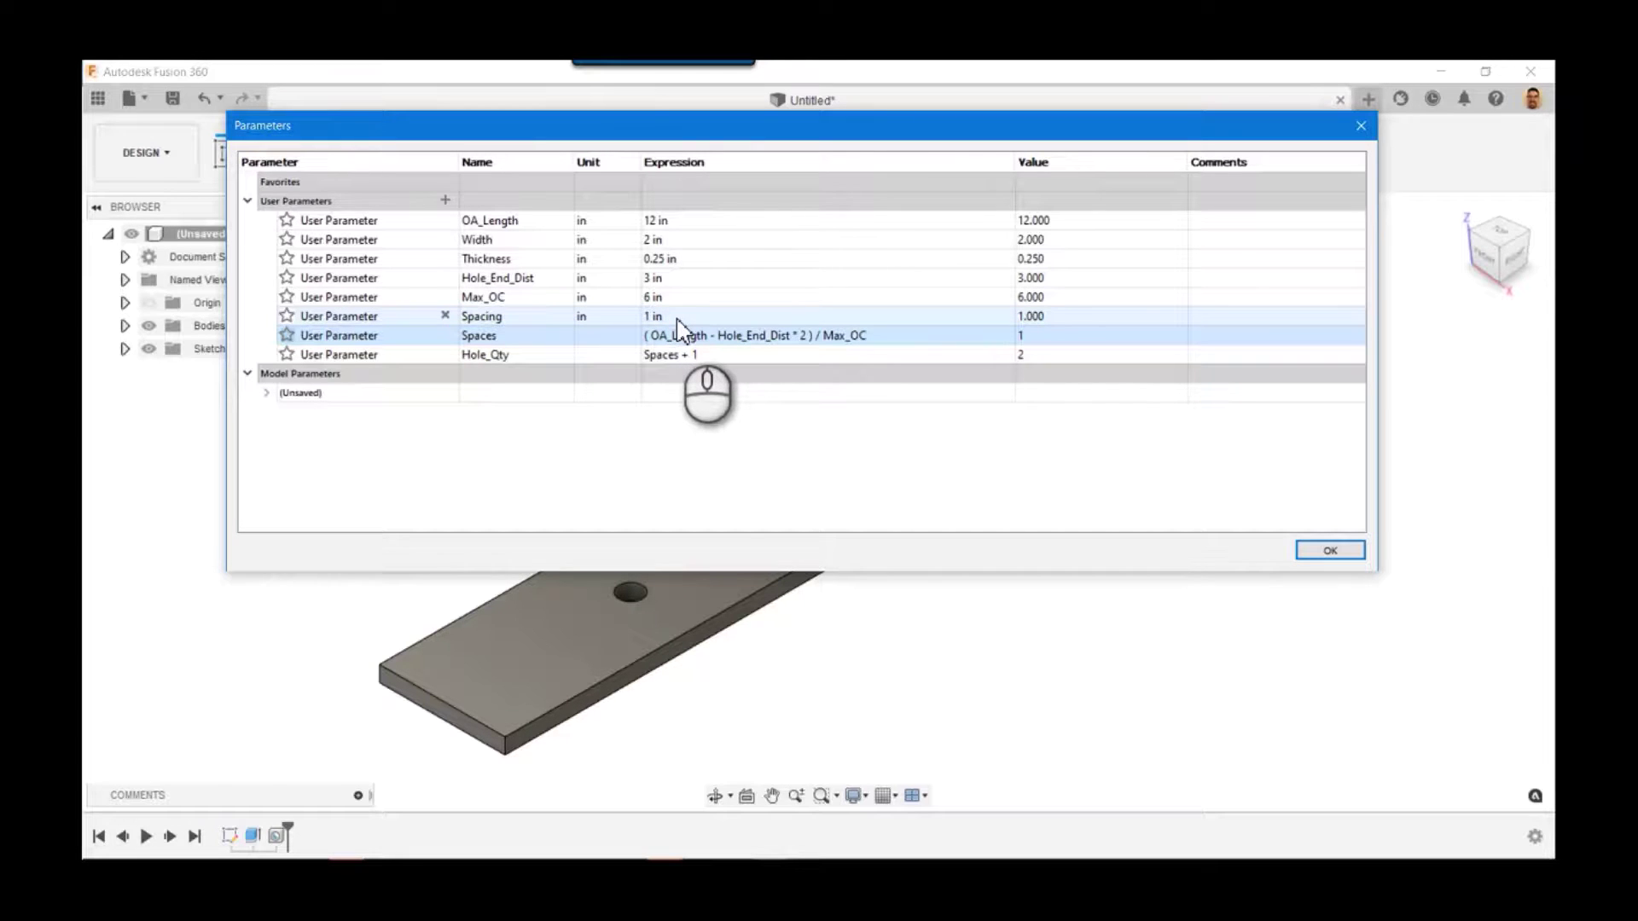
Step: Set the Spacing parameter's expression to ( OA_Length - Hole_End_Dist * 2 ) / Spaces, reusing the bracketed part of the Spaces expression
click(807, 336)
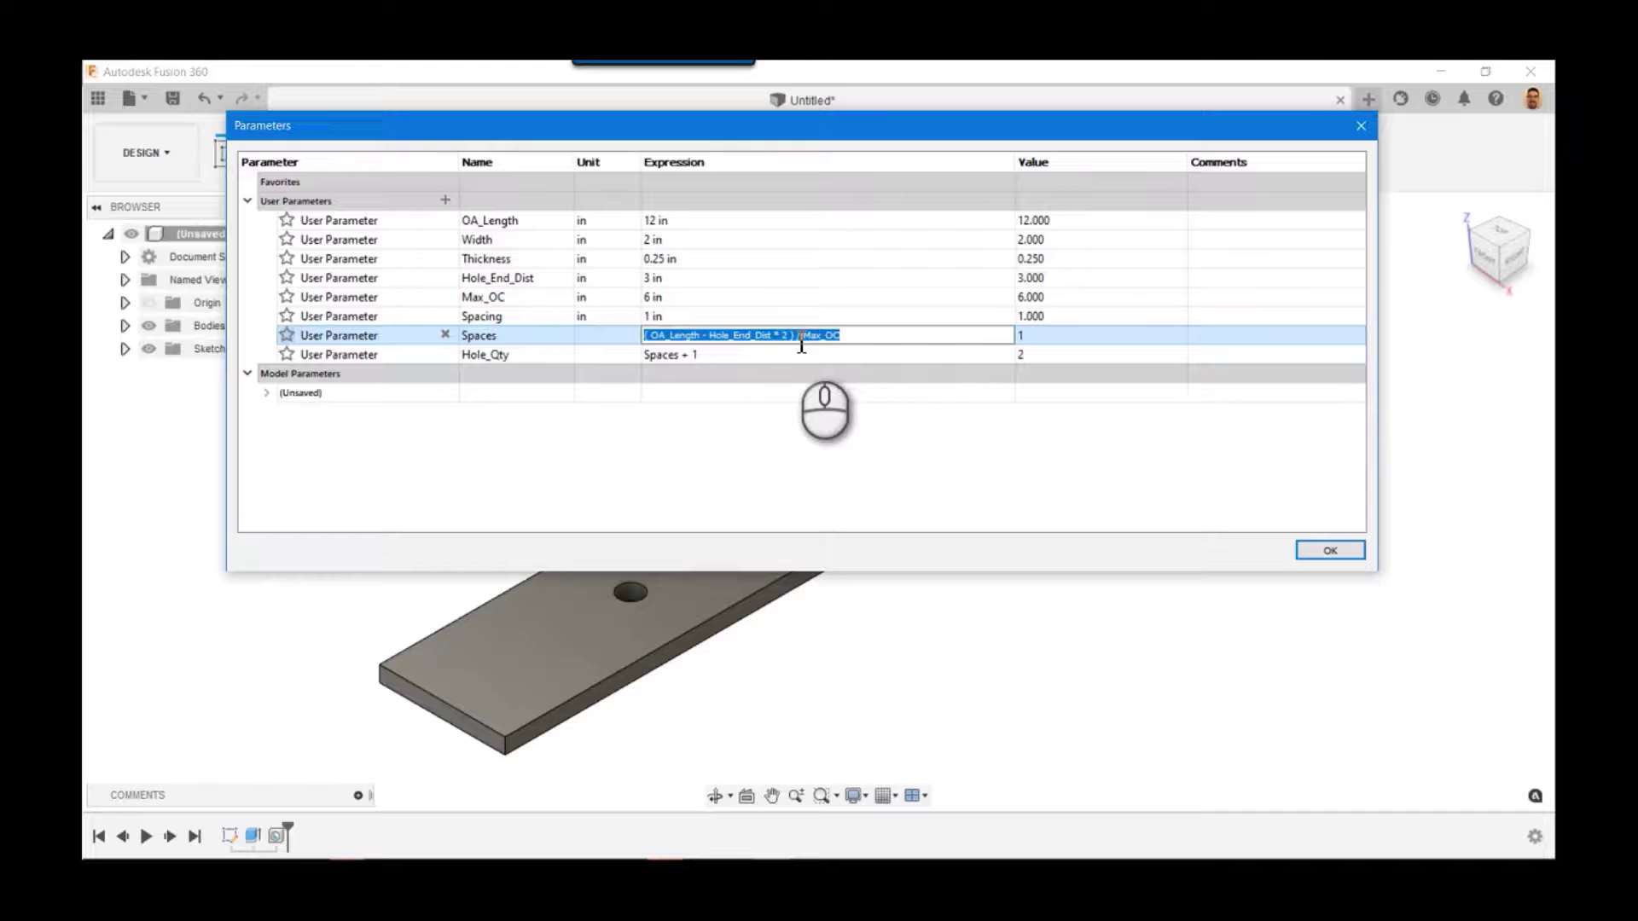
click(791, 335)
drag(792, 336, 644, 335)
key(ctrl+c)
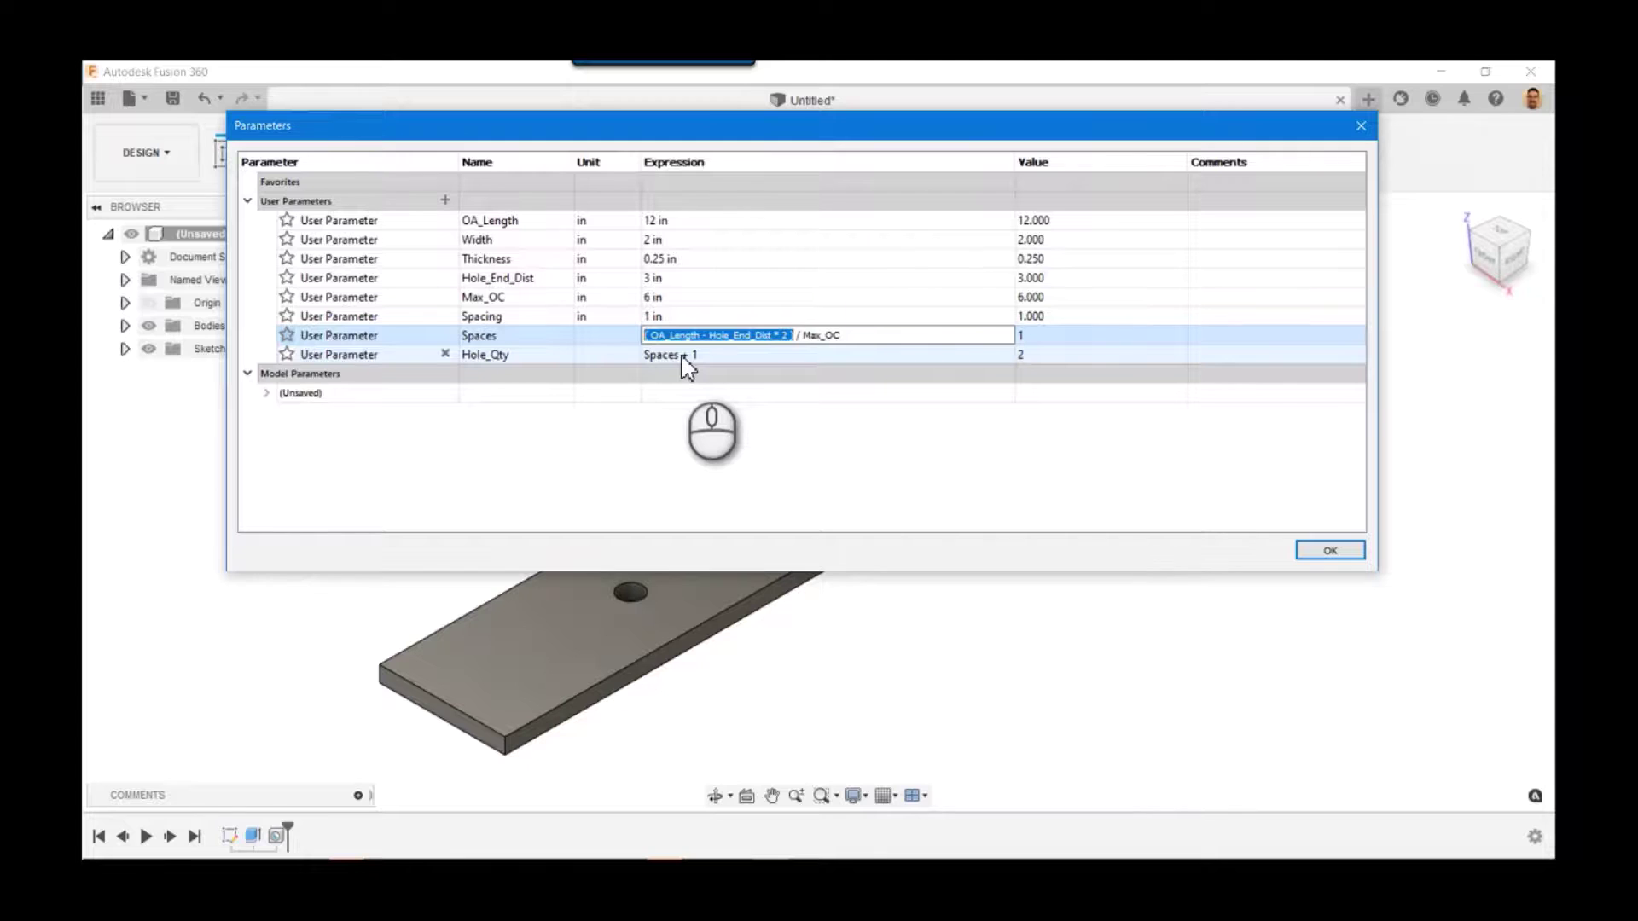
click(696, 316)
key(ctrl+v)
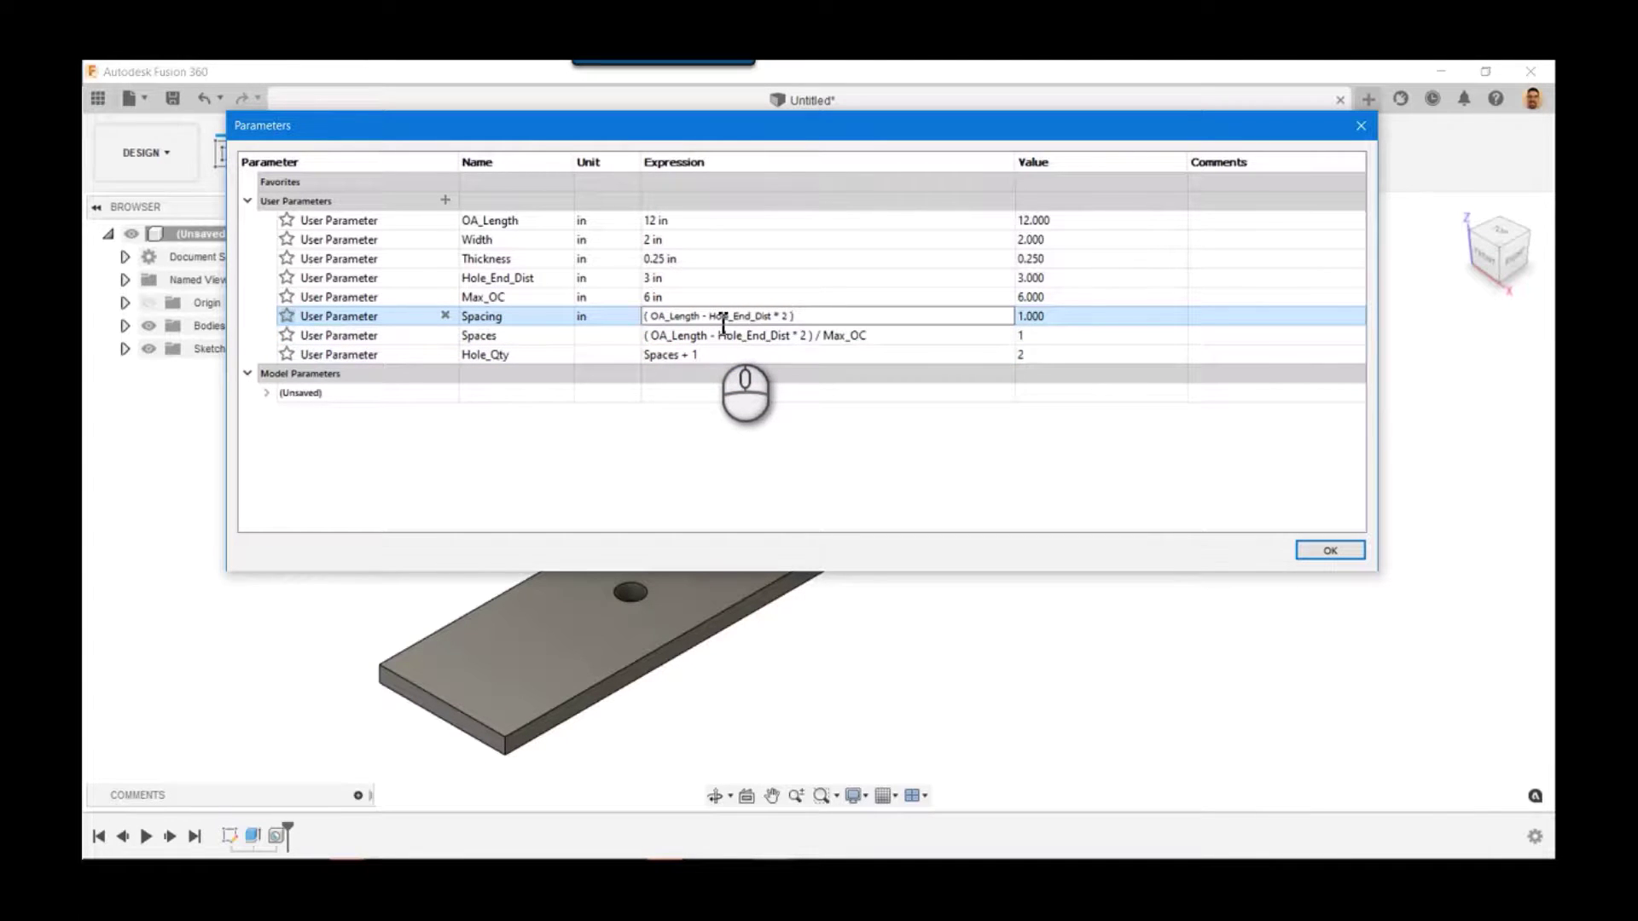
text(/)
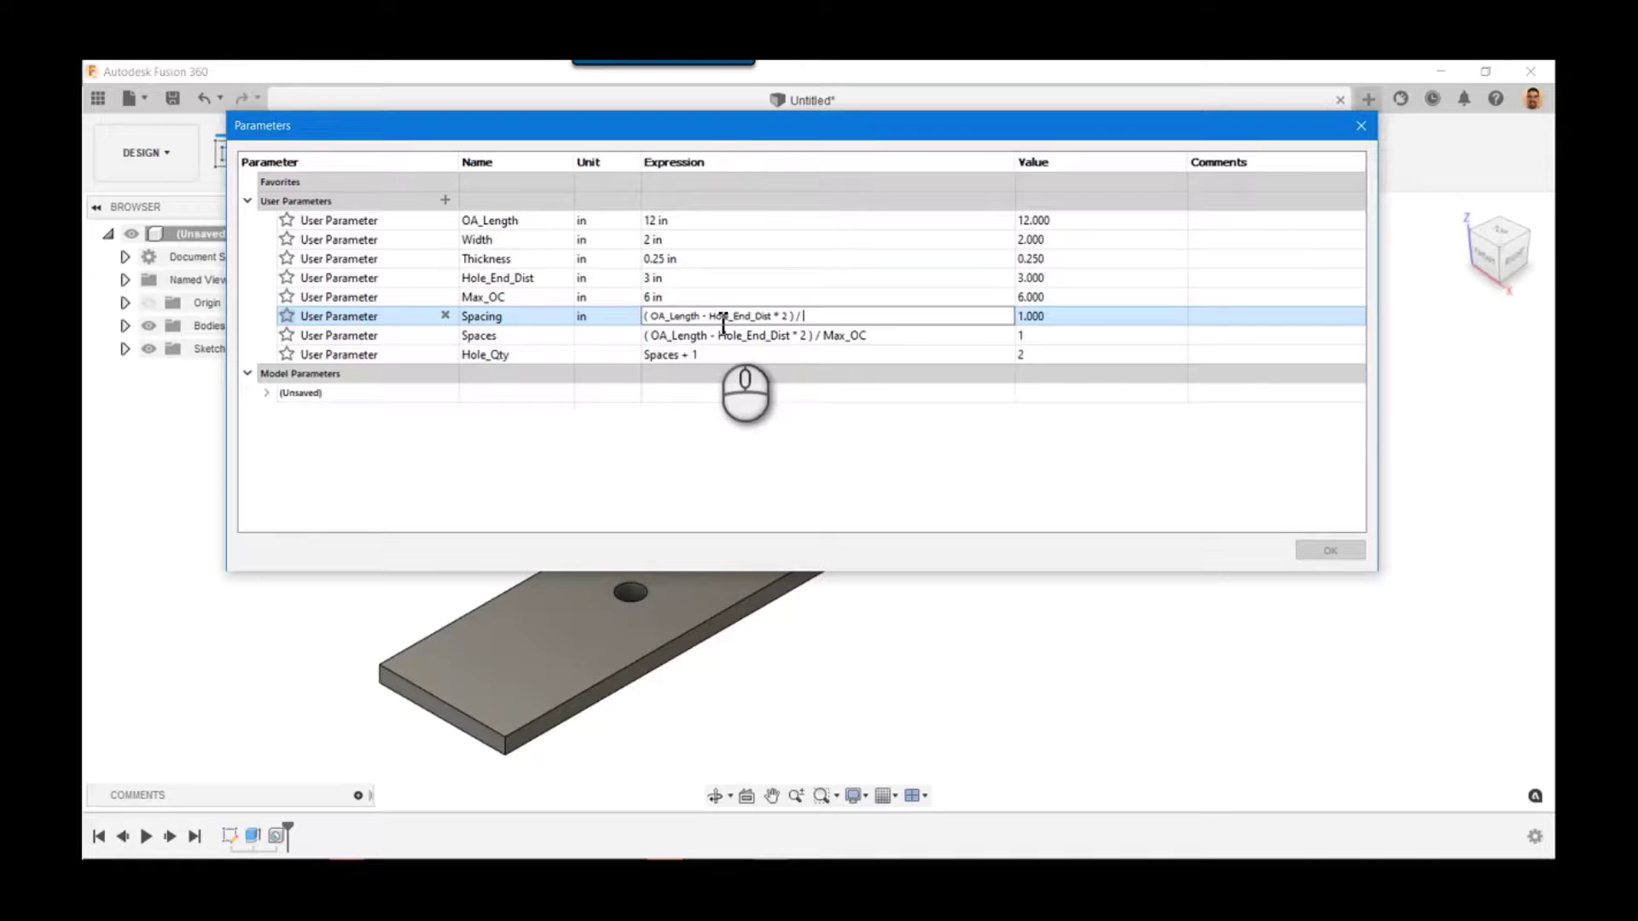
text( S)
key(Return)
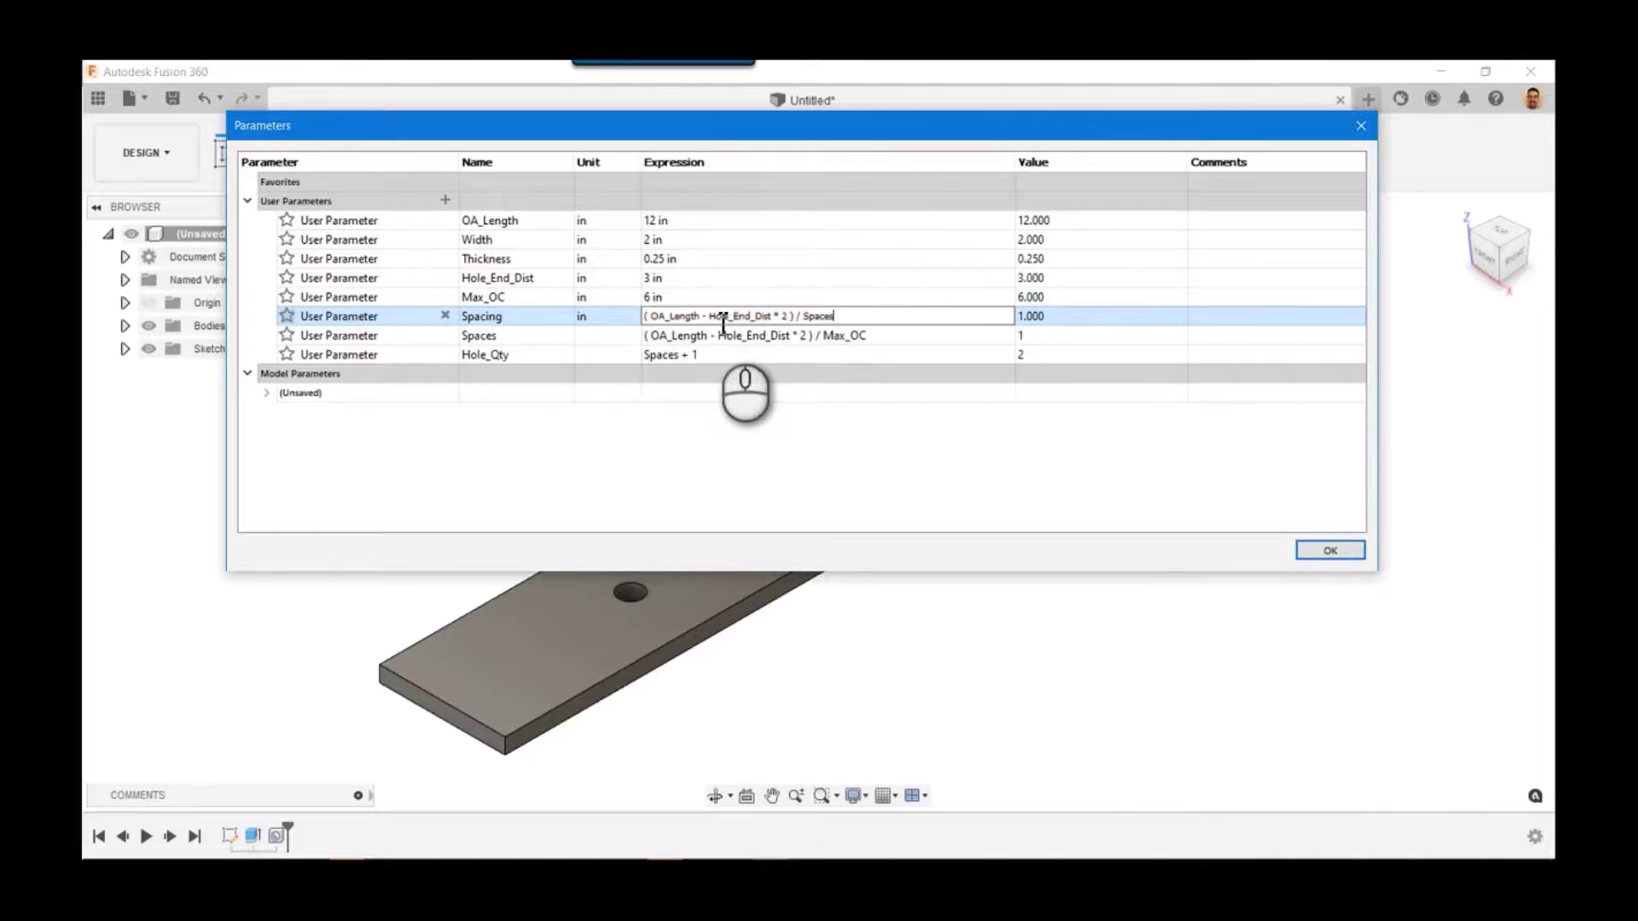
key(Return)
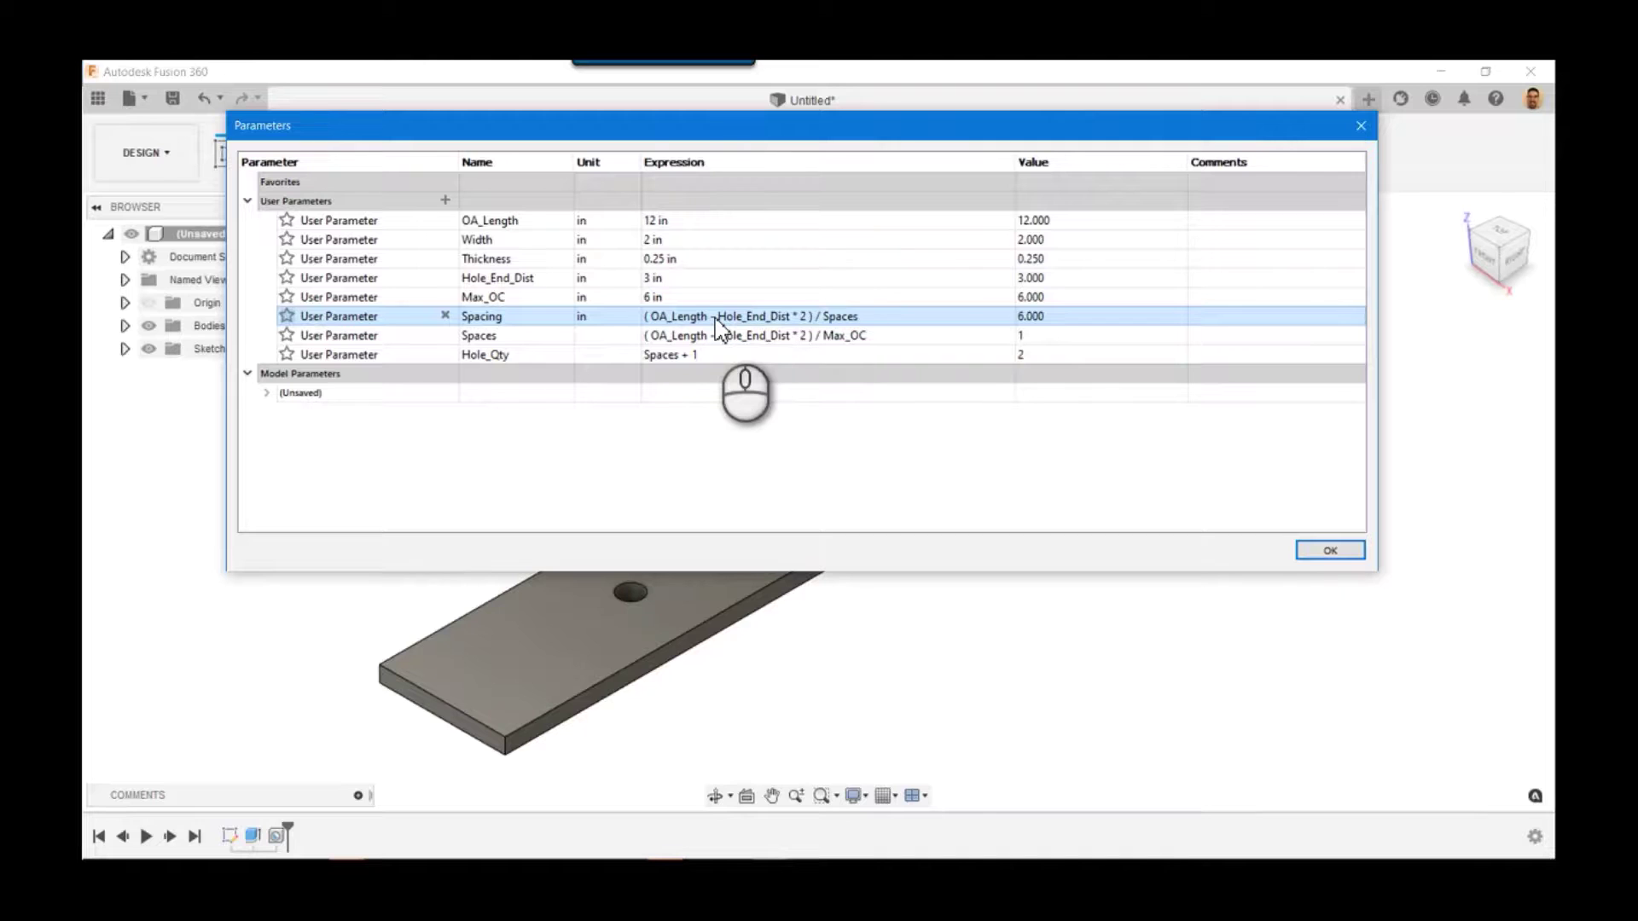
Step: Set the OA_Length parameter to 12.5 in
double_click(682, 220)
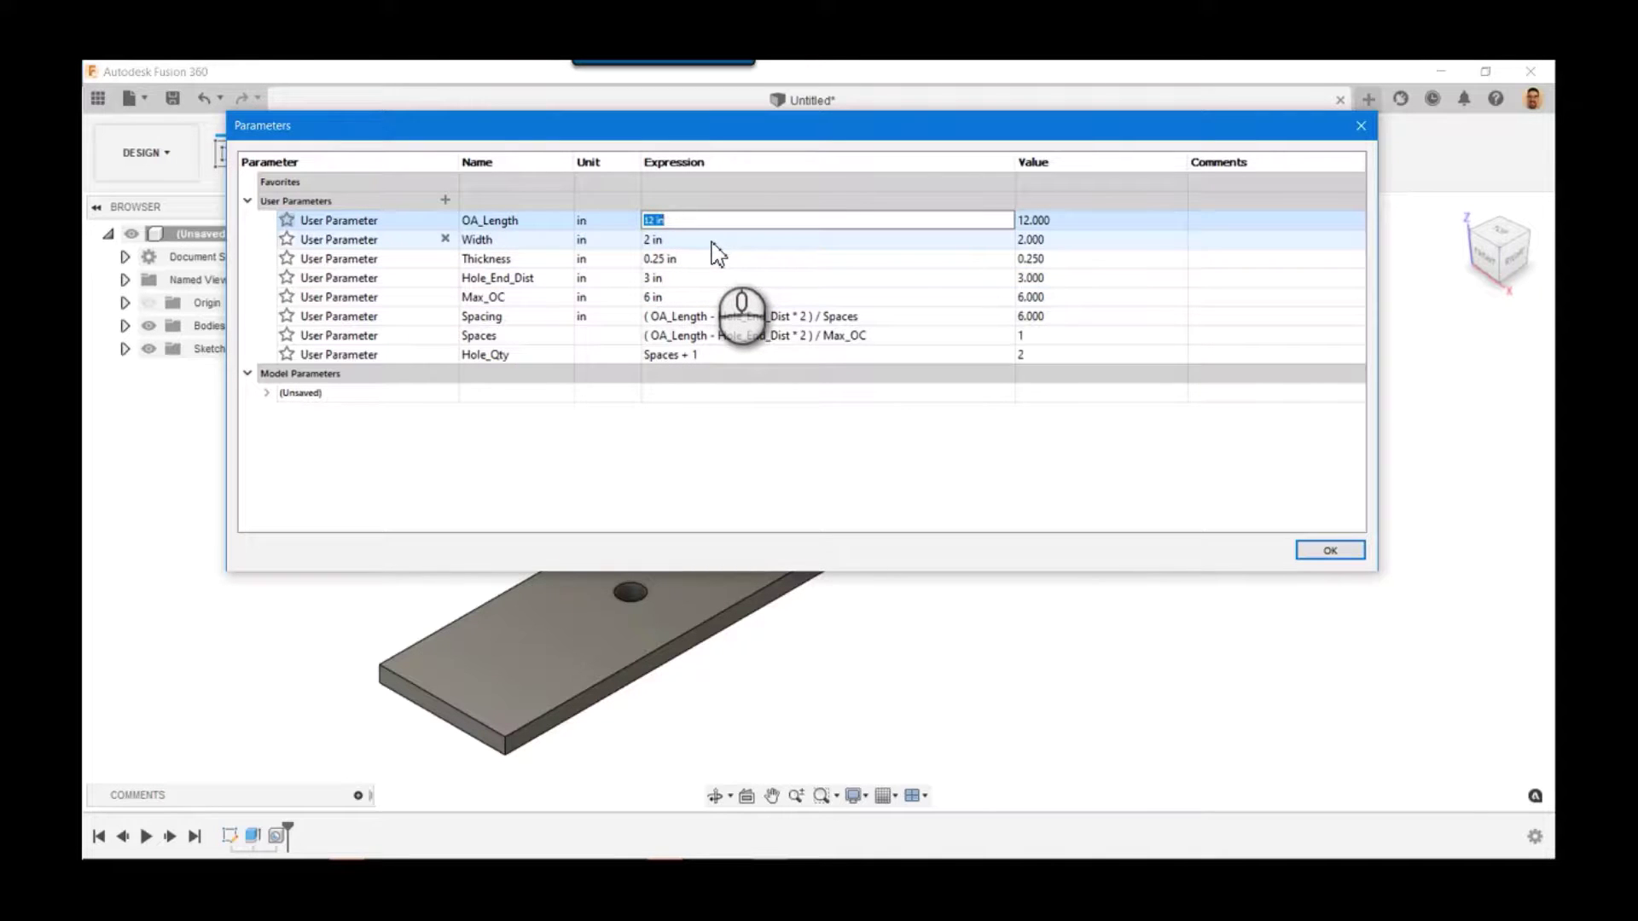
text(12.5)
key(Return)
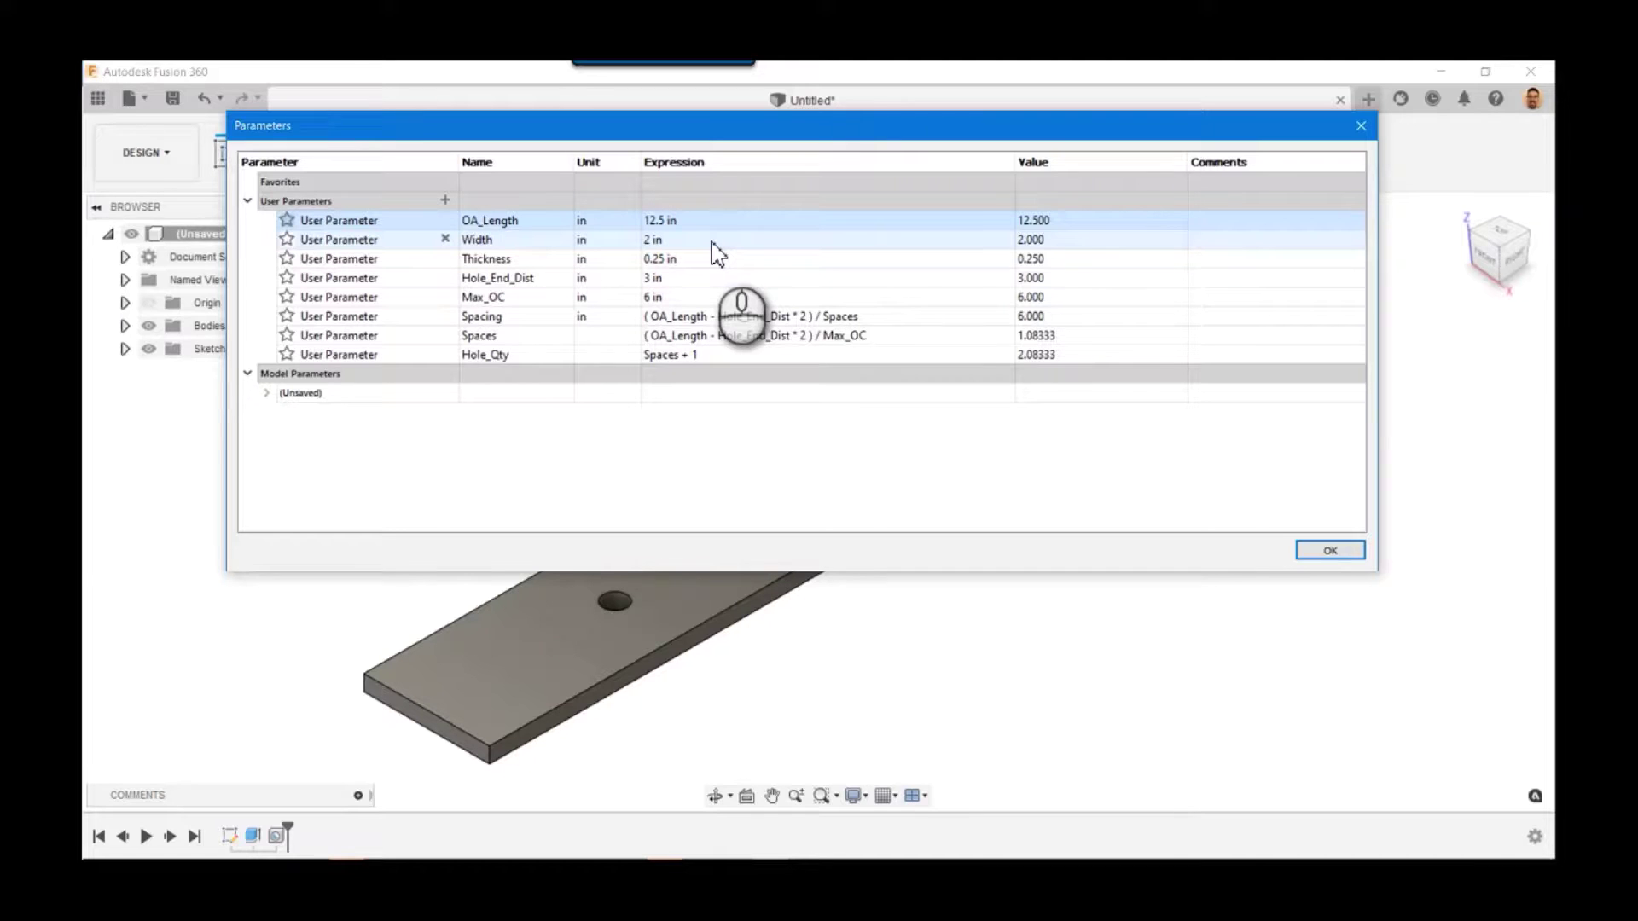
Step: Round the Spaces parameter up by changing its expression to ceil(( OA_Length - Hole_End_Dist * 2 ) / Max_OC)
double_click(652, 335)
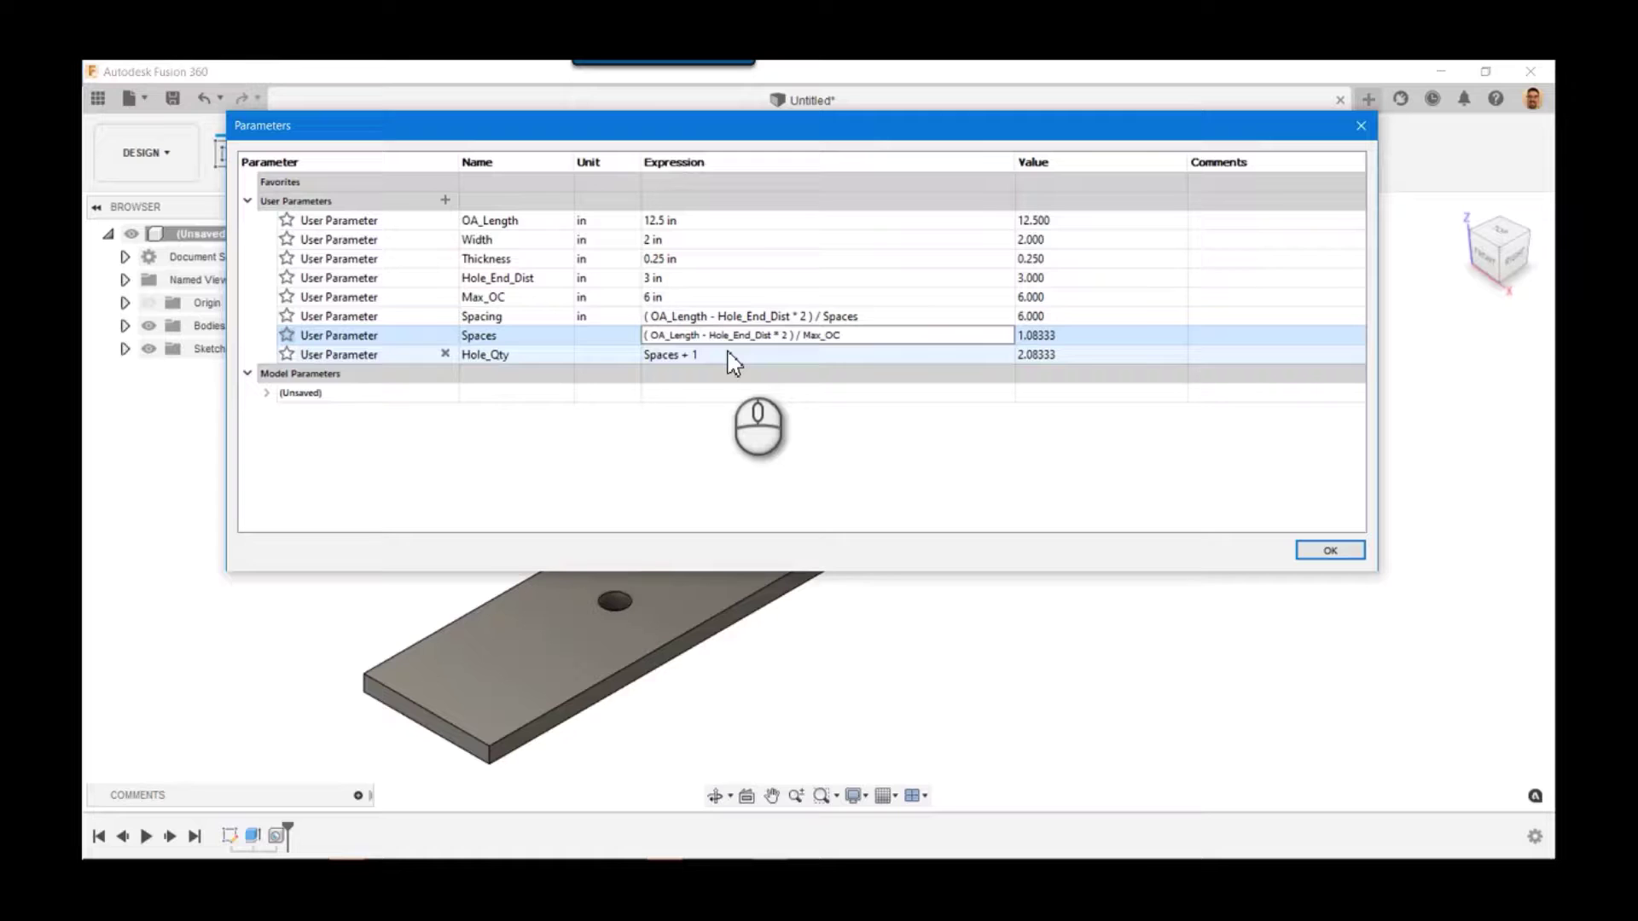
text(cei)
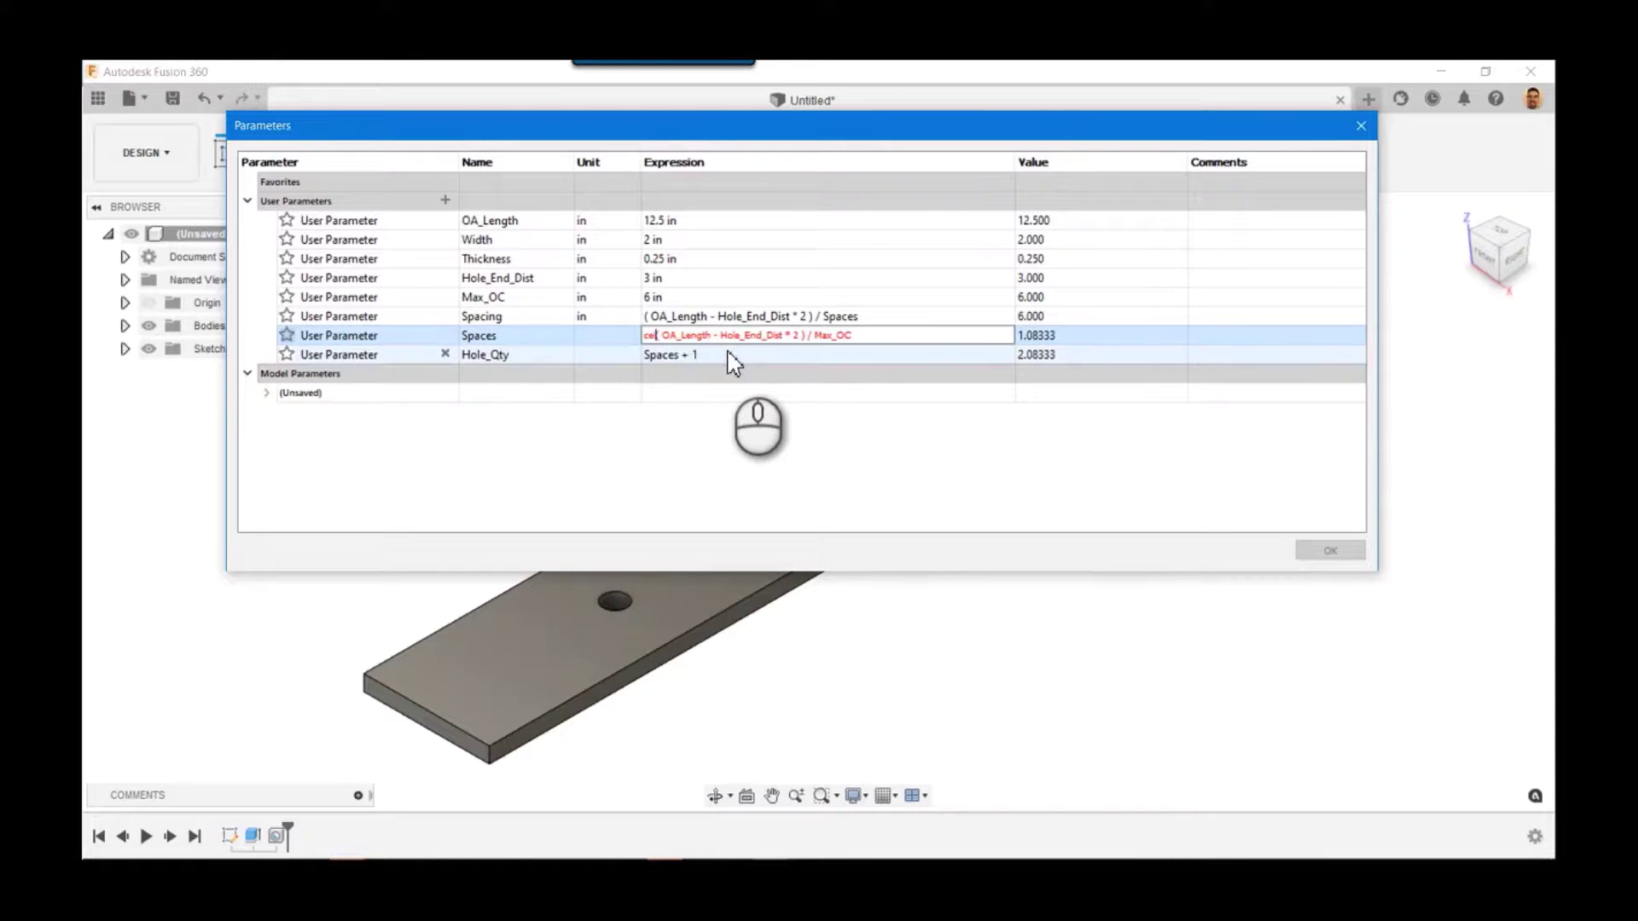
text(()
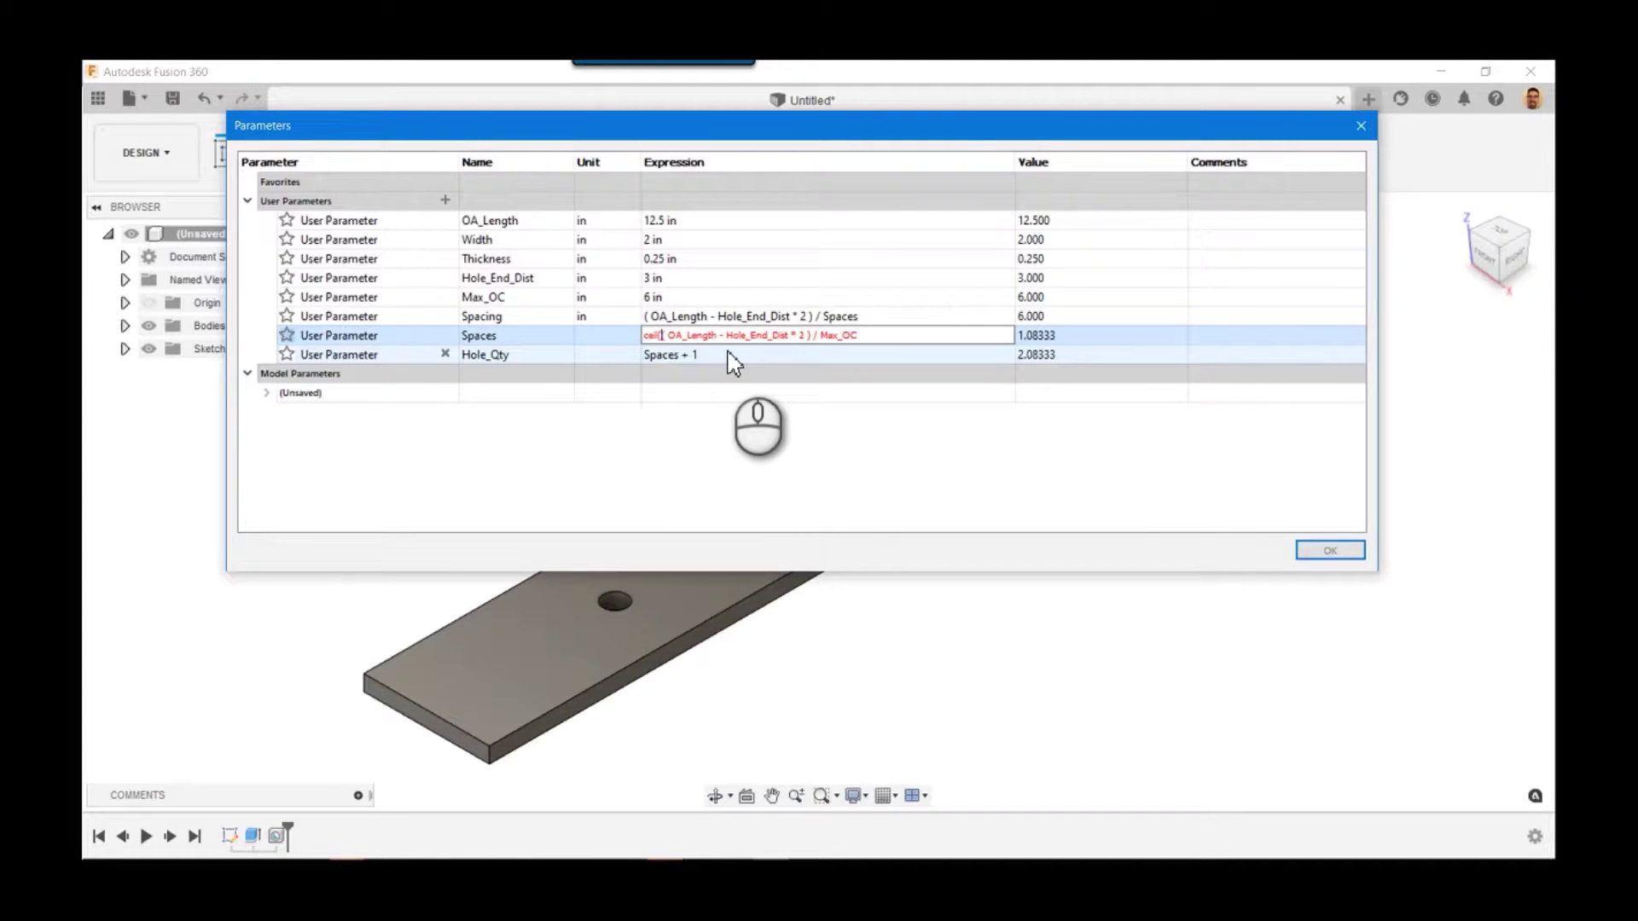
key(End)
text())
key(Return)
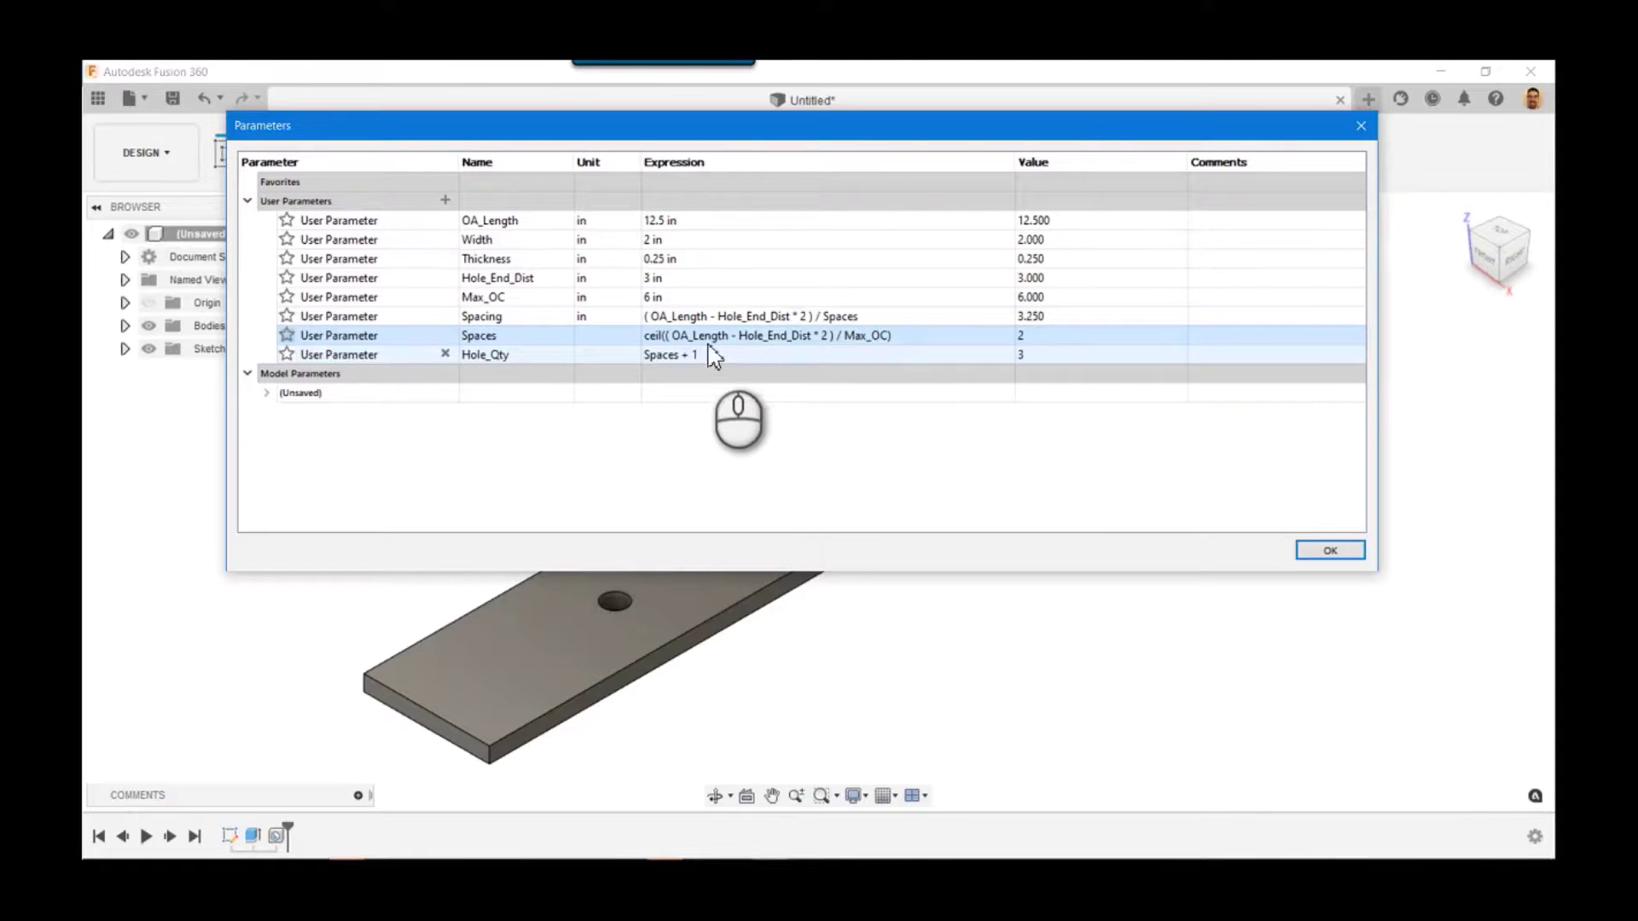
Step: Test the spacing formulas with an OA_Length of 18 in and of 18.5 in
click(707, 222)
click(708, 222)
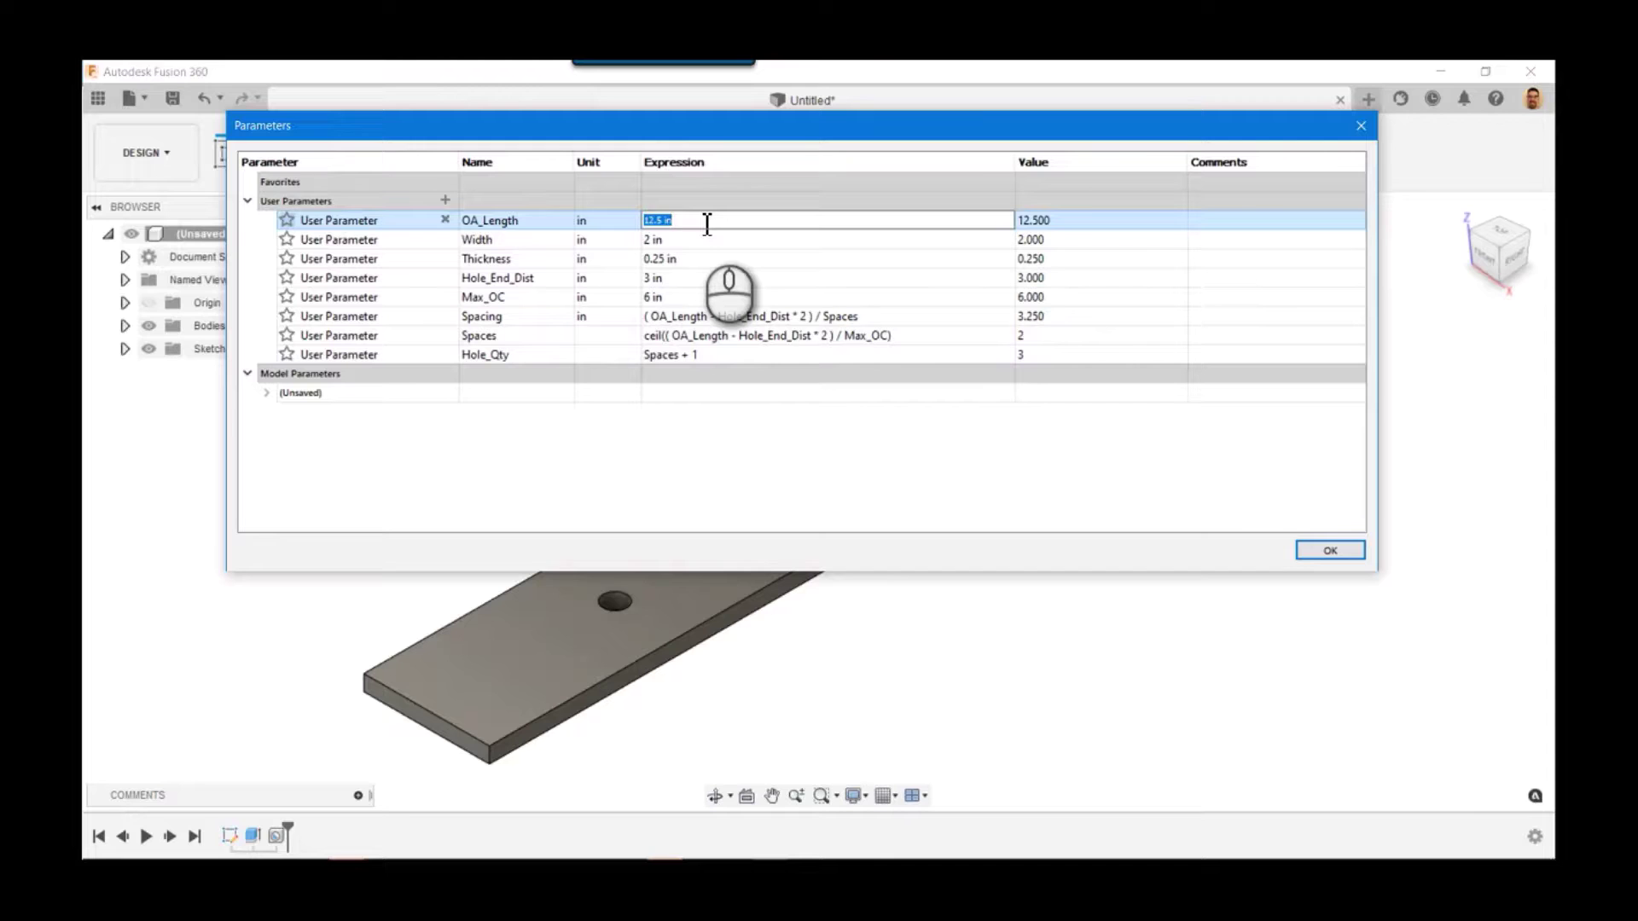
text(18)
key(Return)
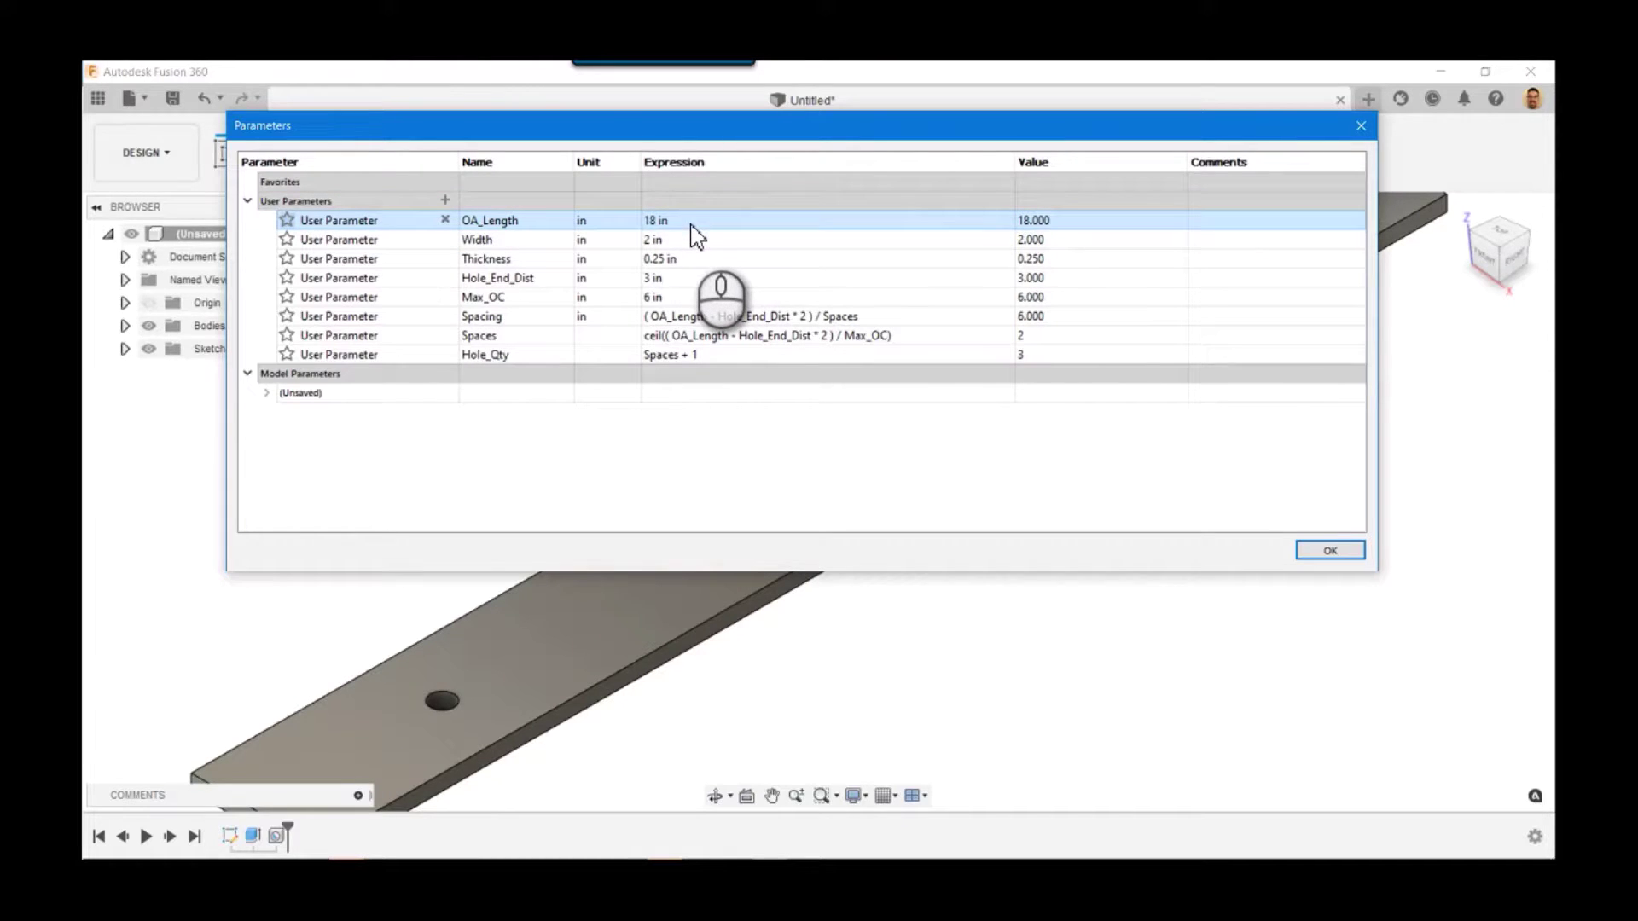
click(692, 223)
text(18.)
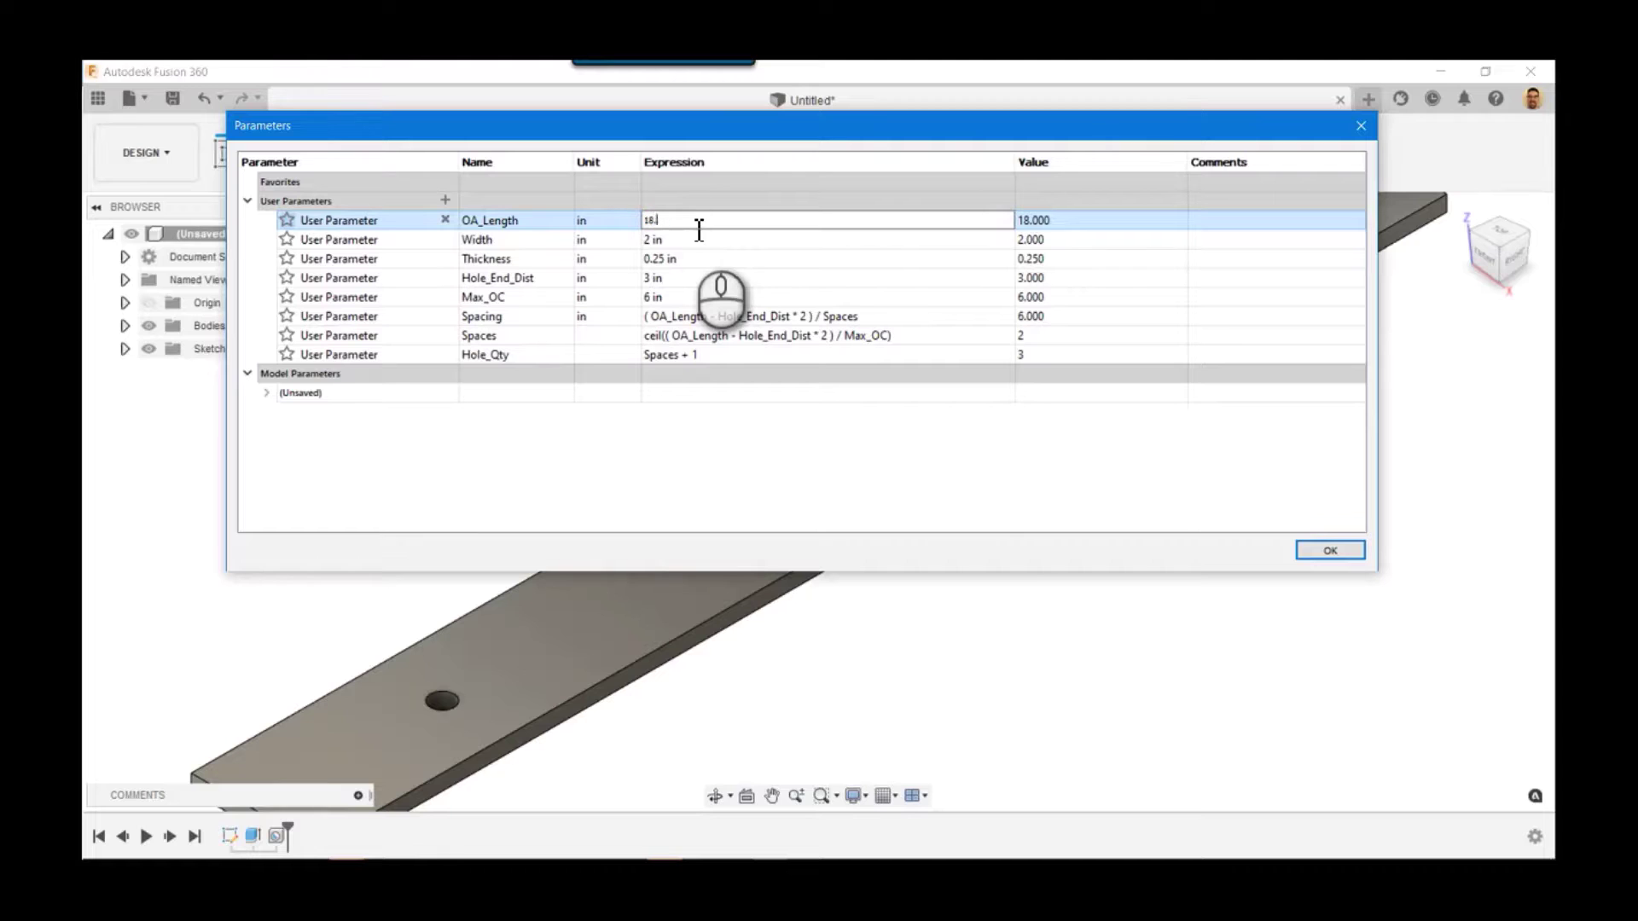
text(5)
key(Return)
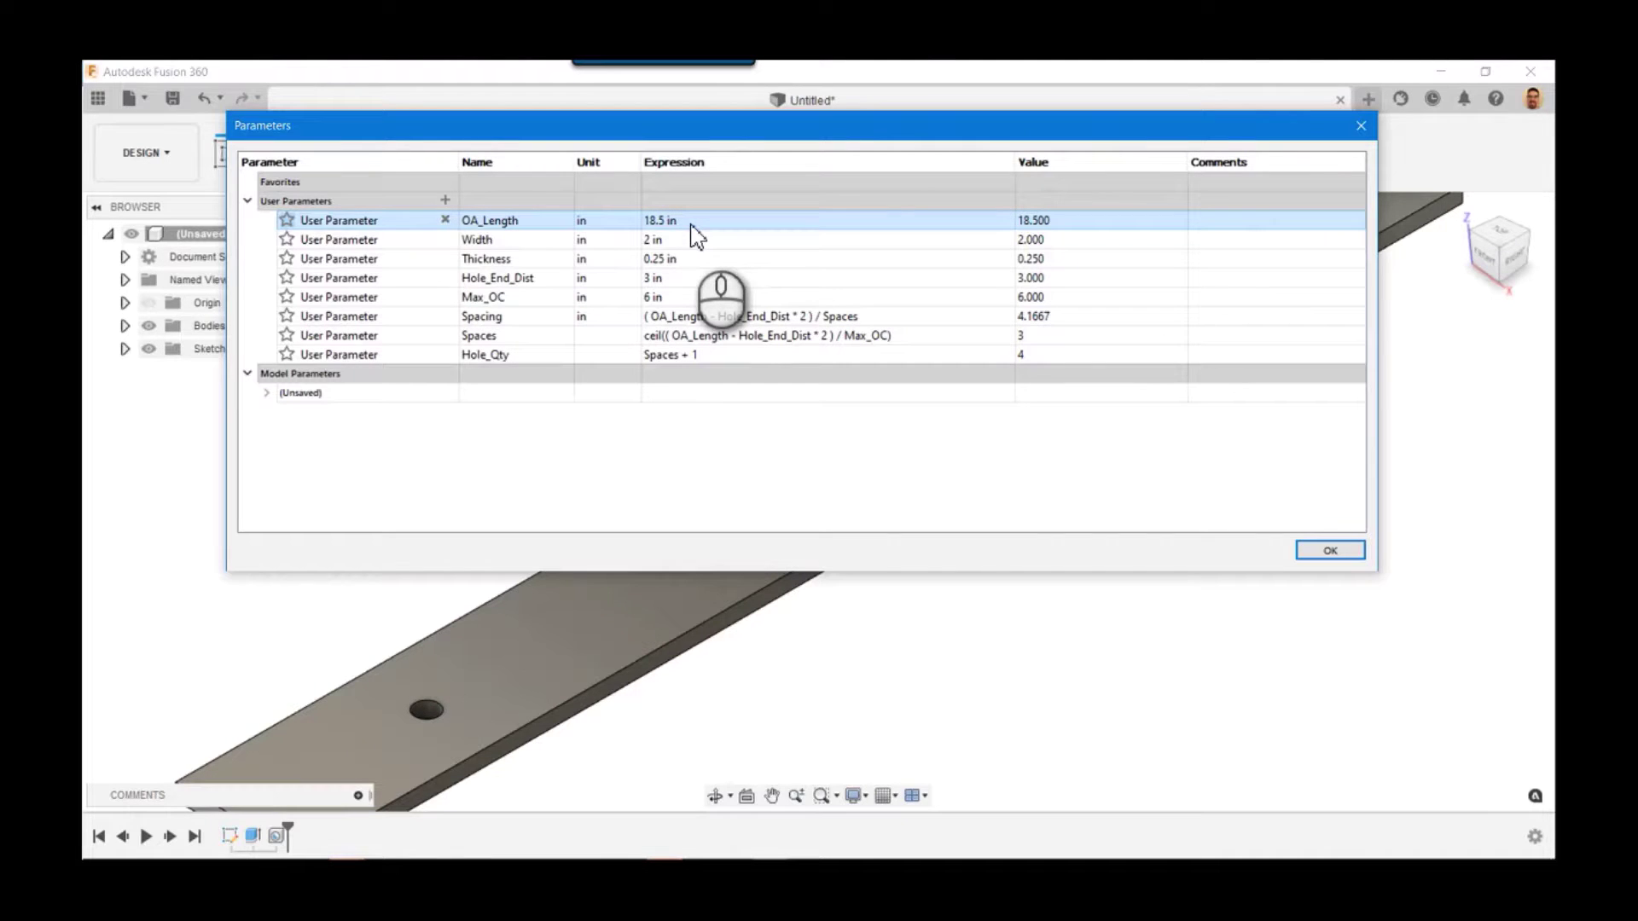
Step: Set the OA_Length parameter to 12 in and close the parameter list
click(692, 223)
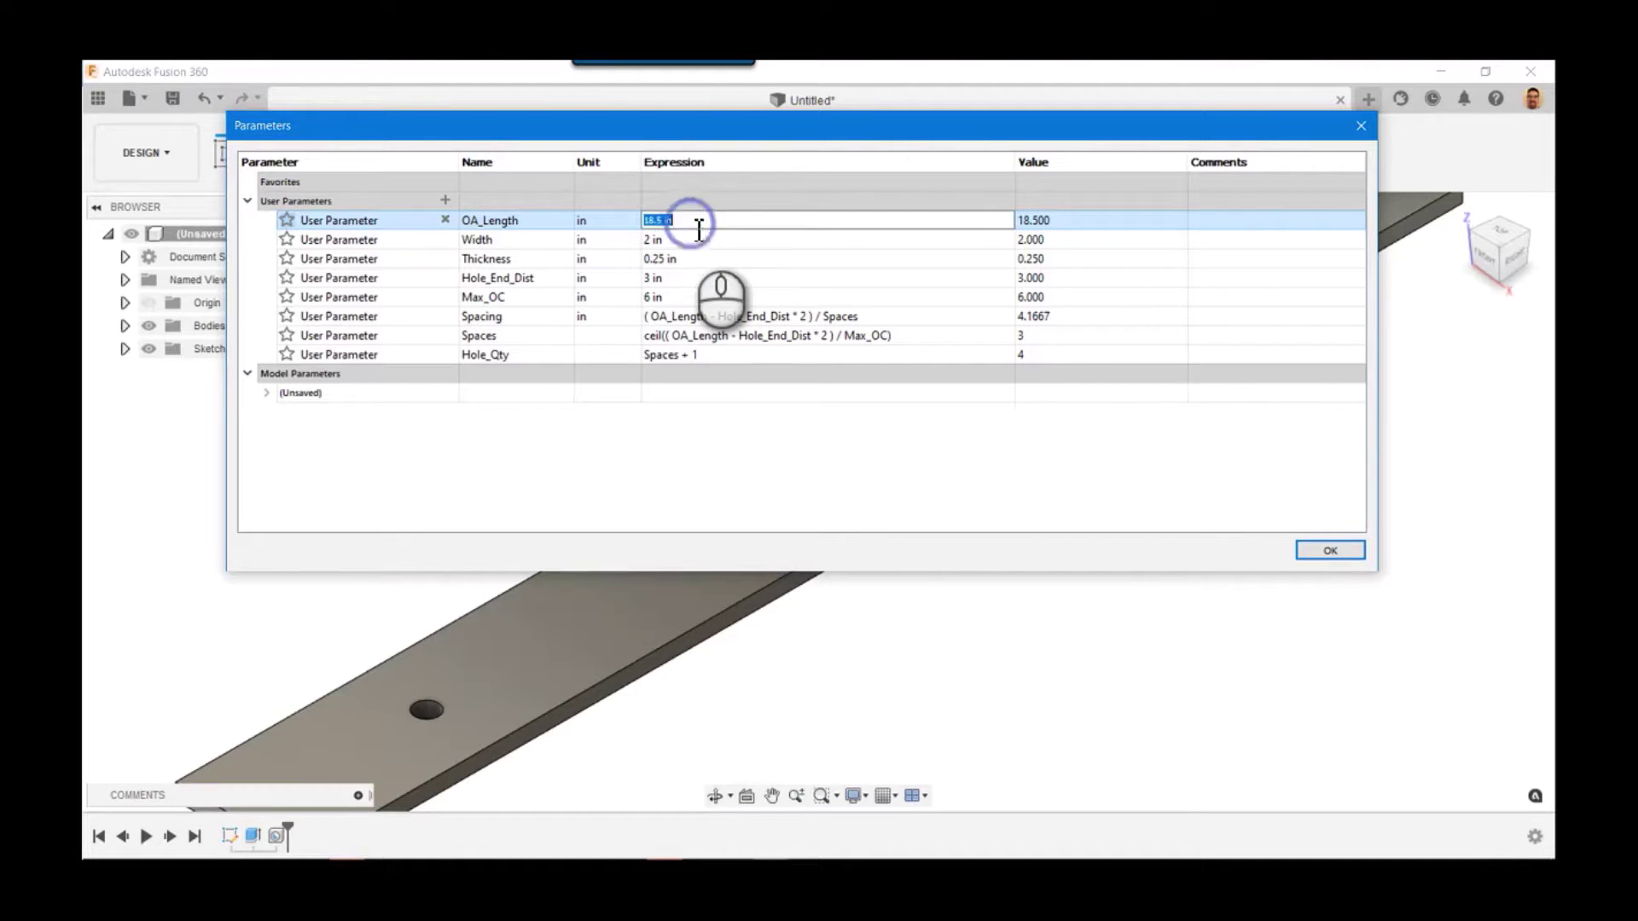
text(12)
key(Return)
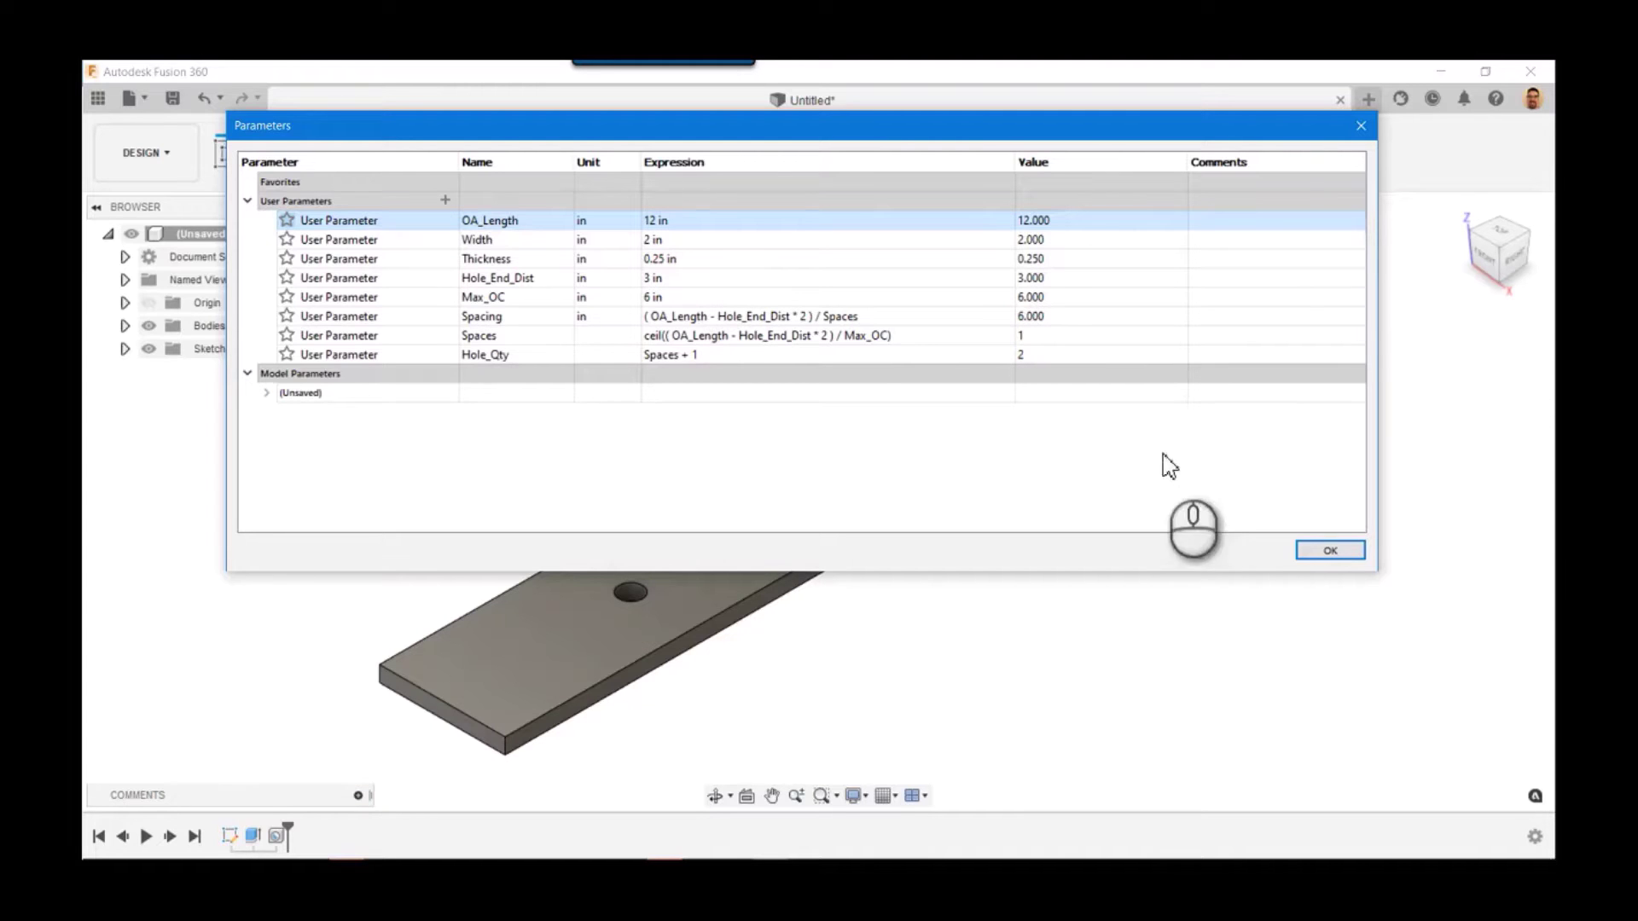
click(1333, 552)
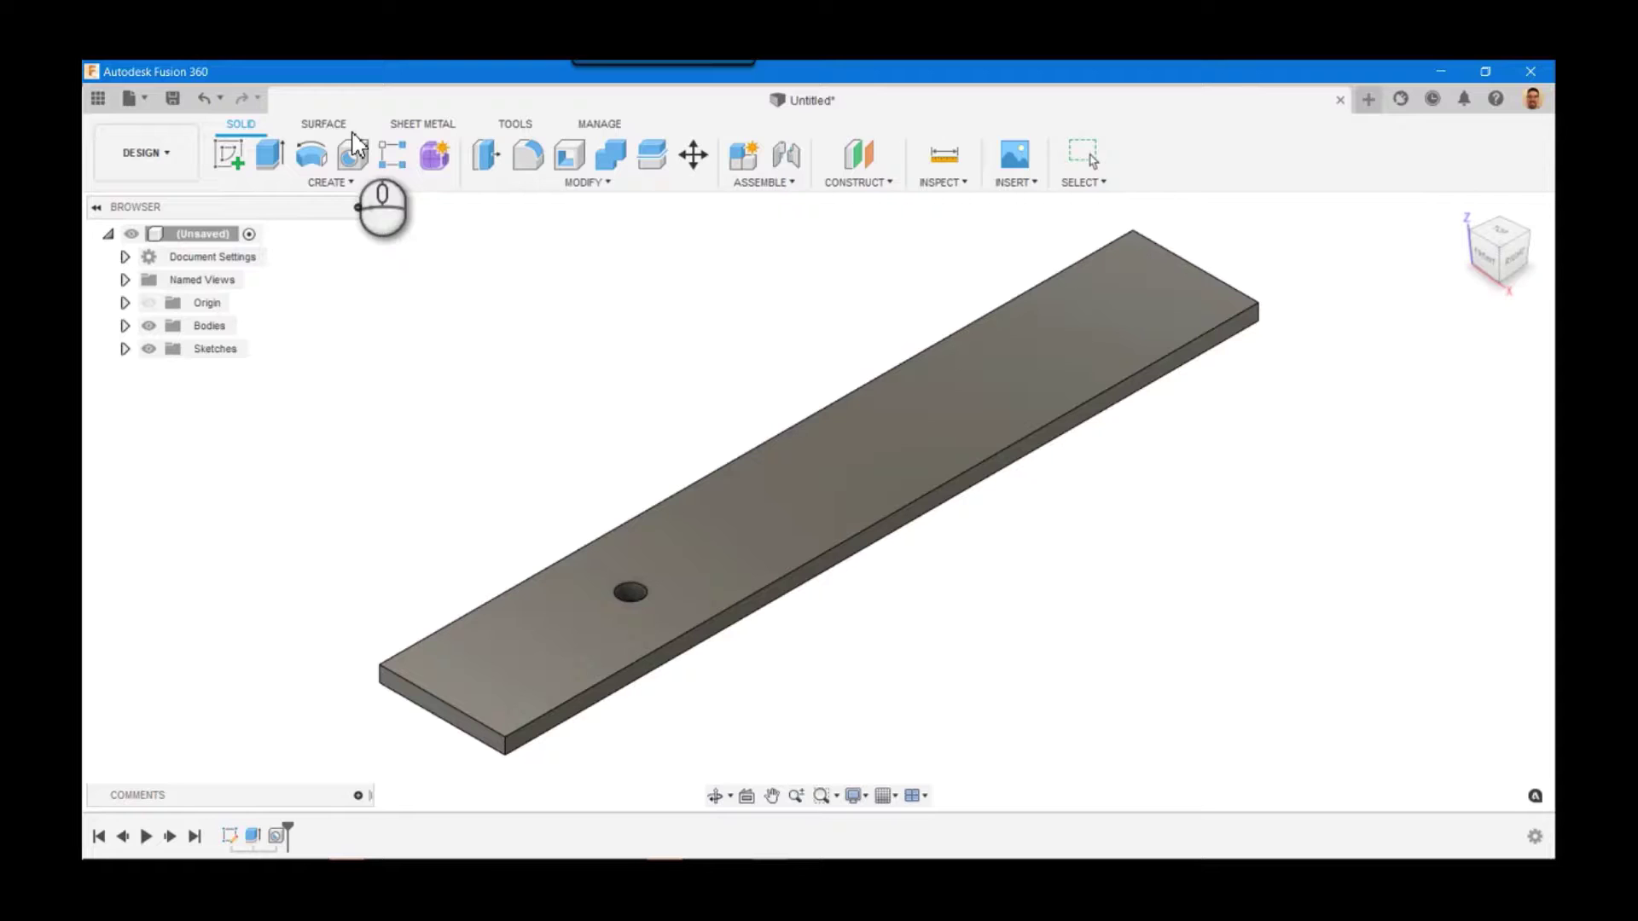
Step: Start a Rectangular Pattern of type Features with the plate's hole as the object
click(330, 183)
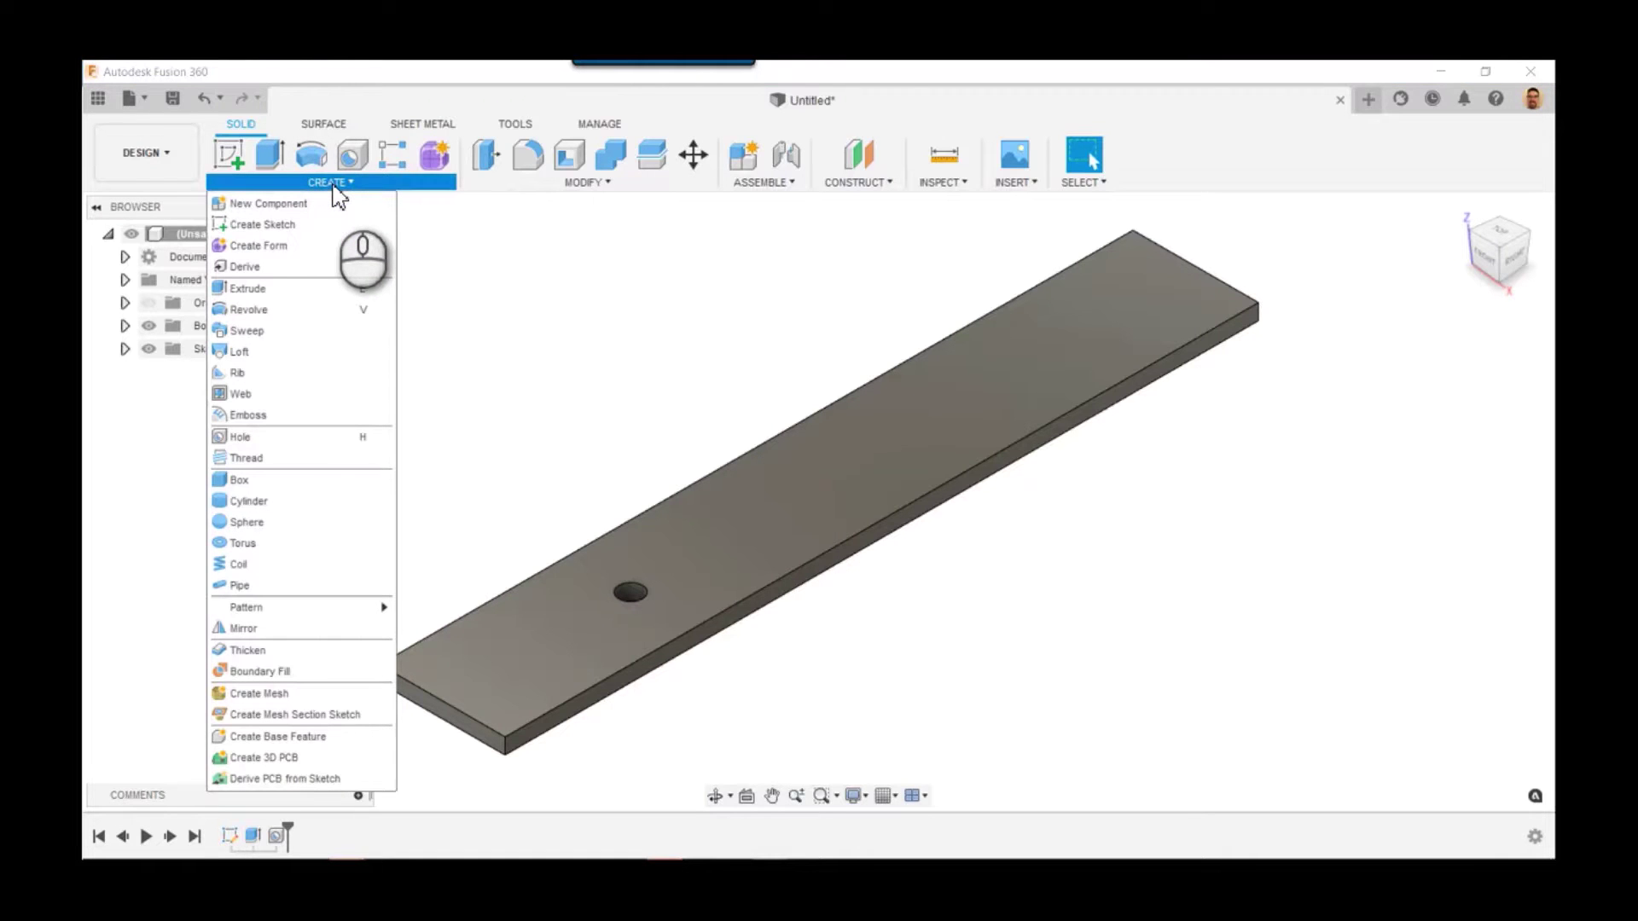
mouse_move(277, 611)
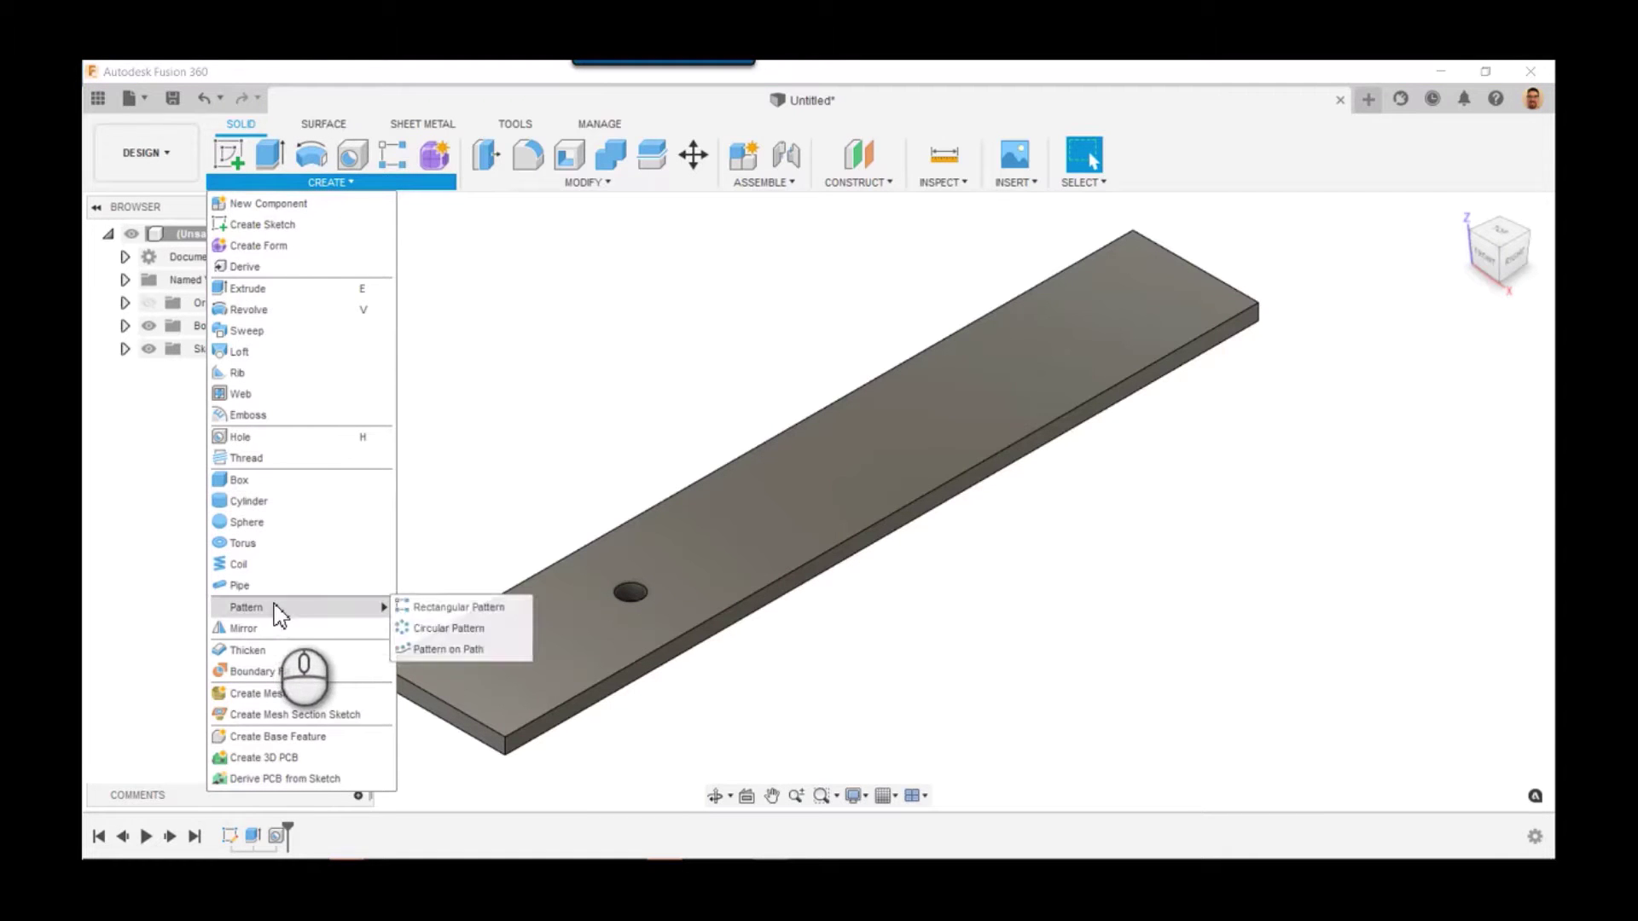
click(431, 606)
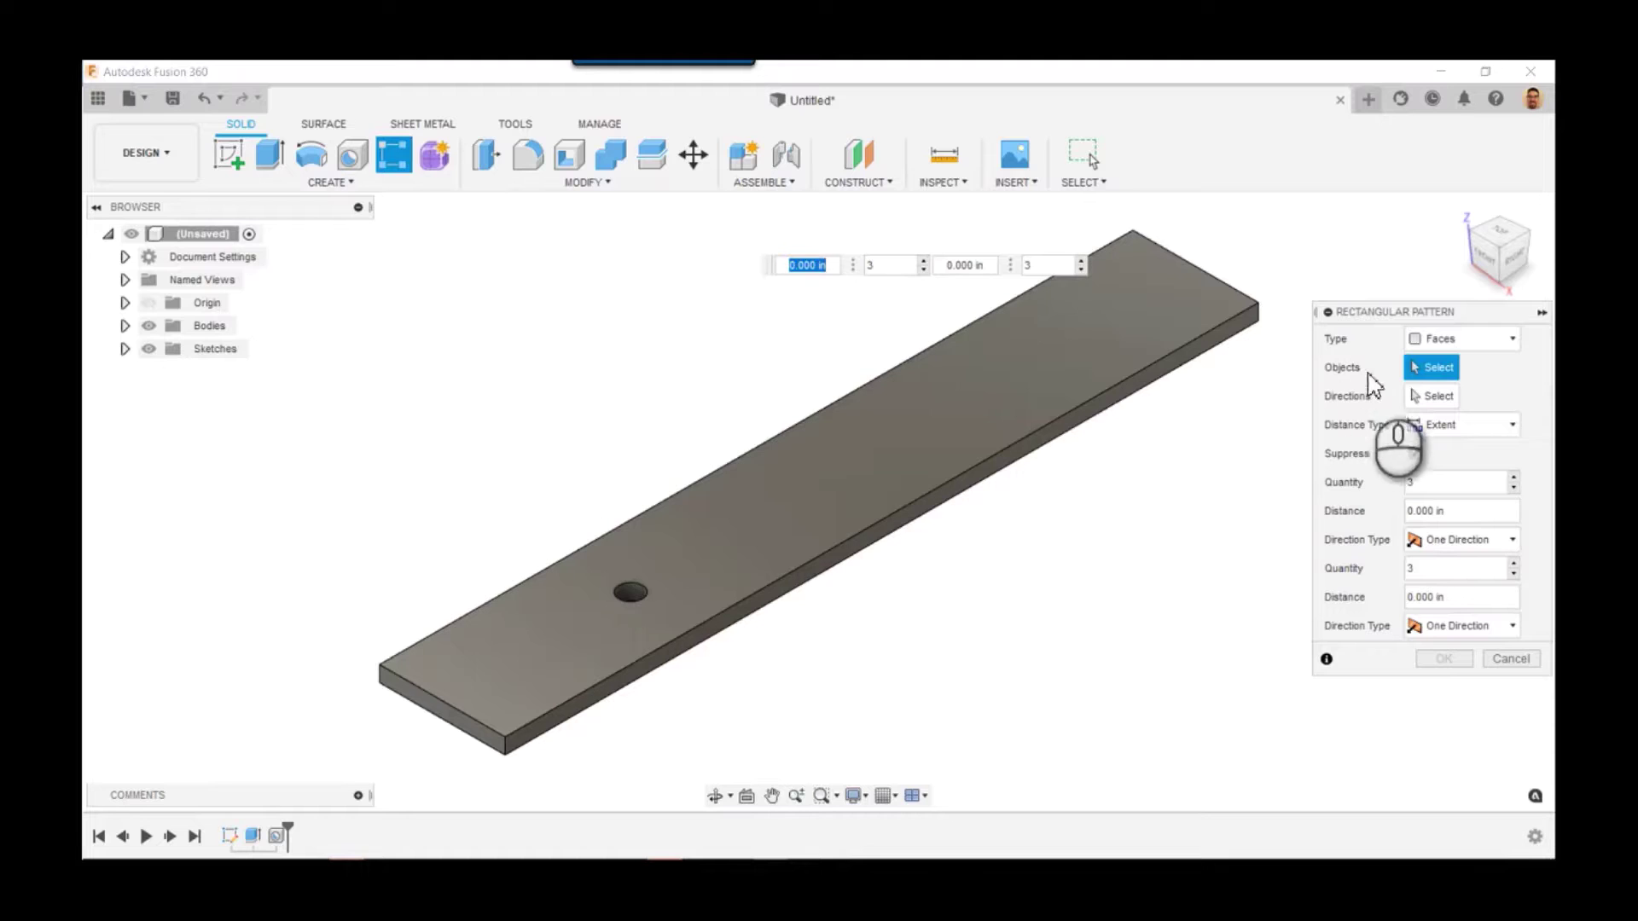
click(1501, 339)
click(1450, 407)
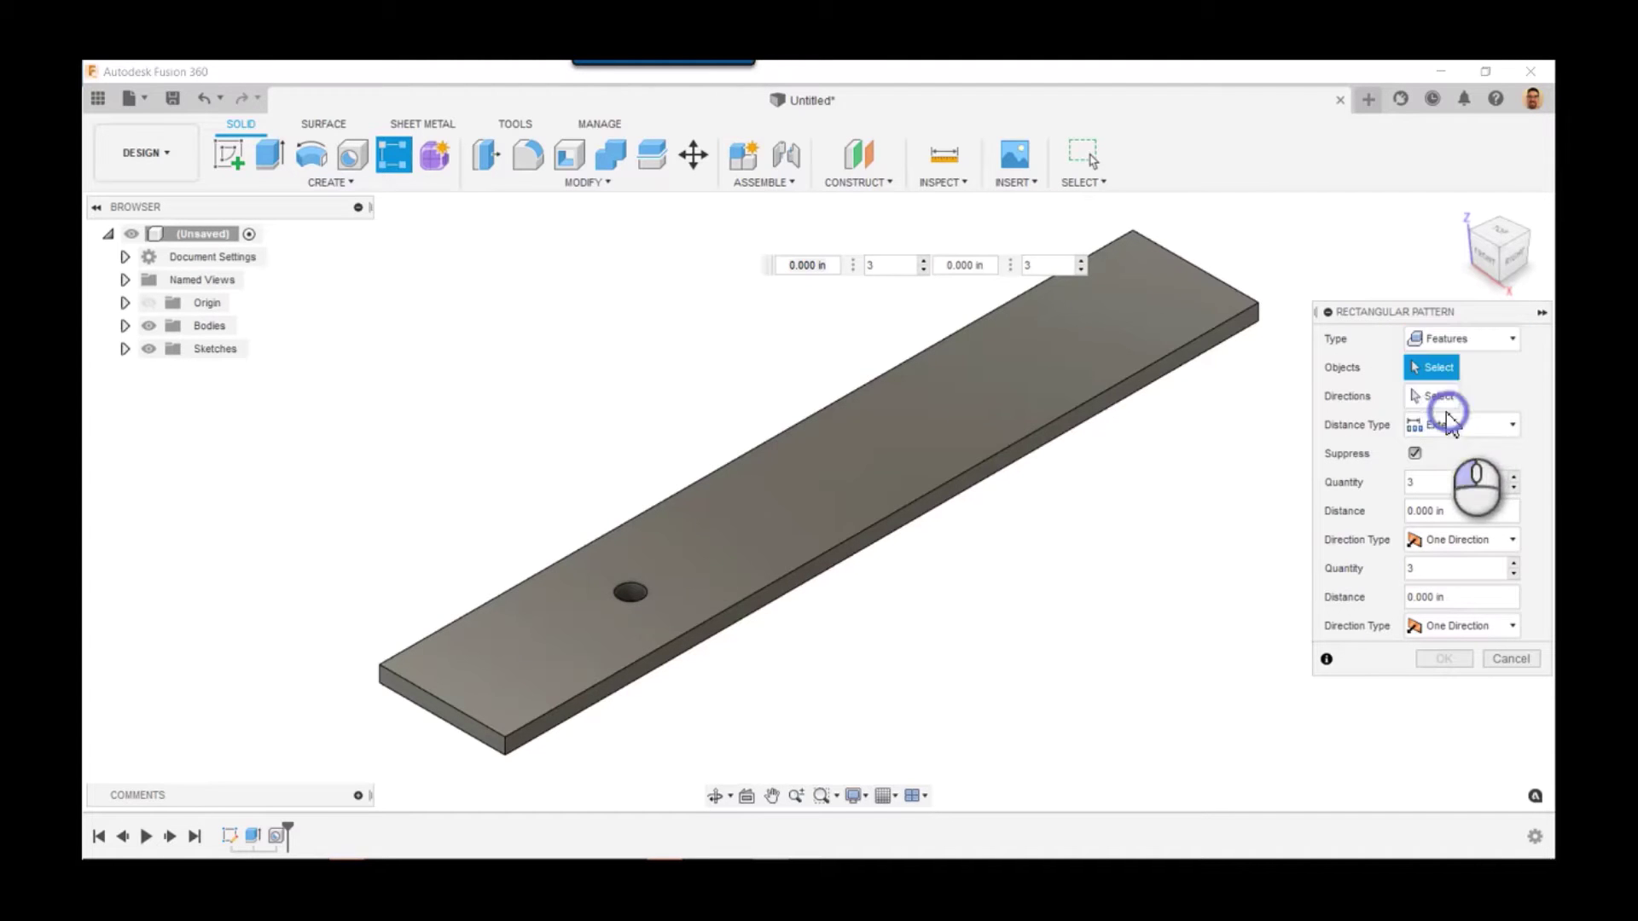
click(630, 590)
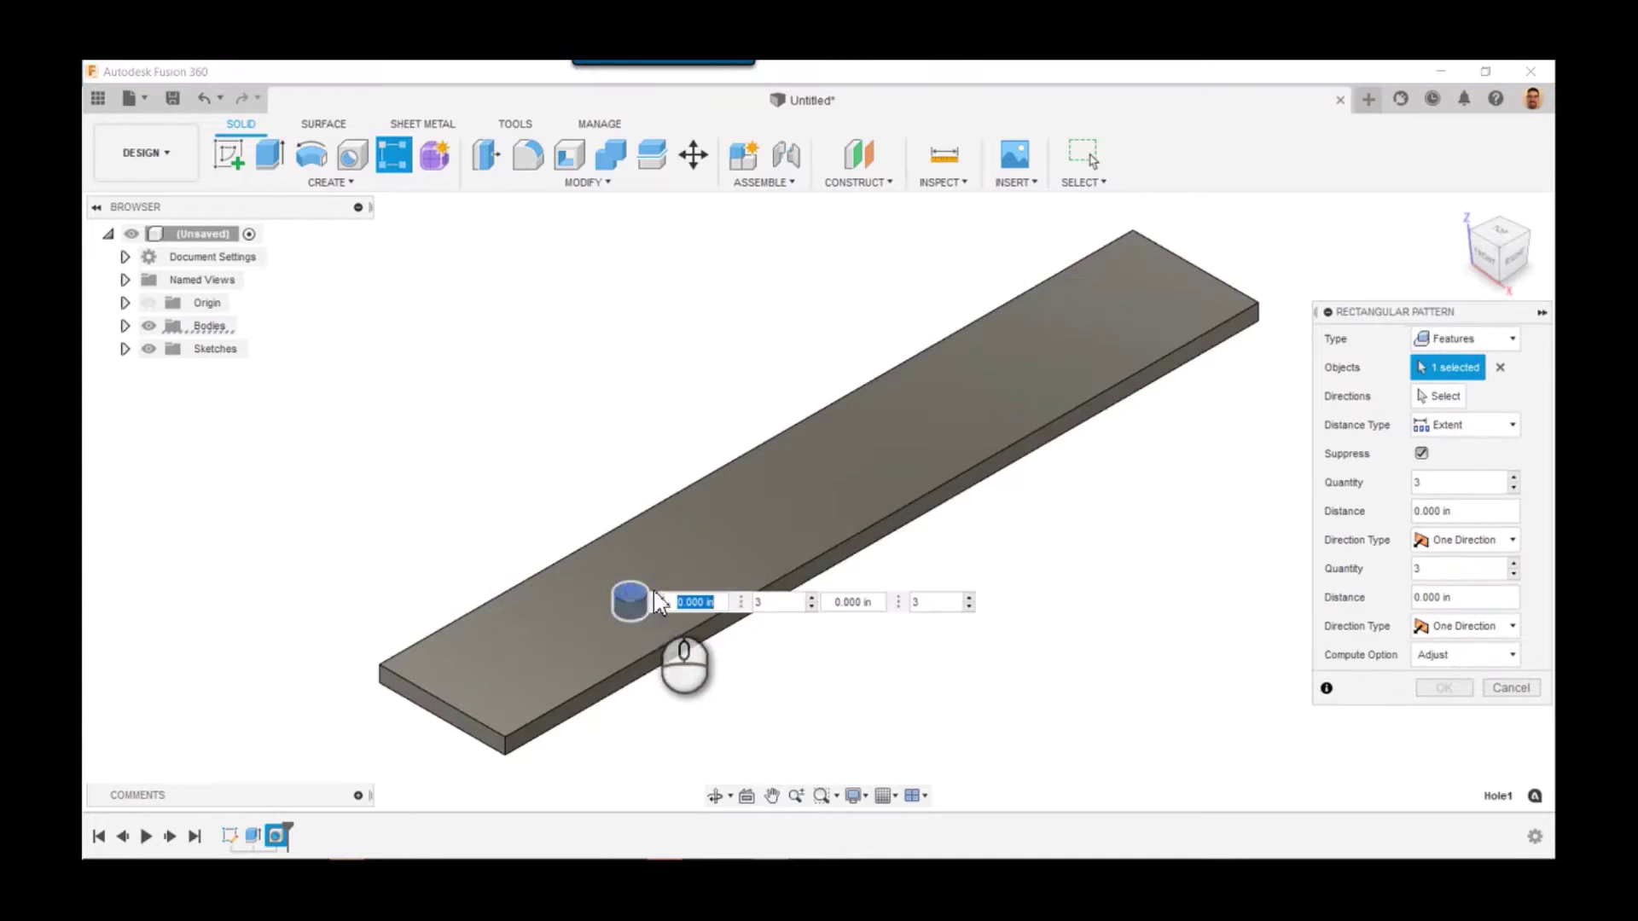
Step: Set the pattern's distance type to Spacing and run it along the plate's long edge at a distance of about 1.6 in
click(1513, 427)
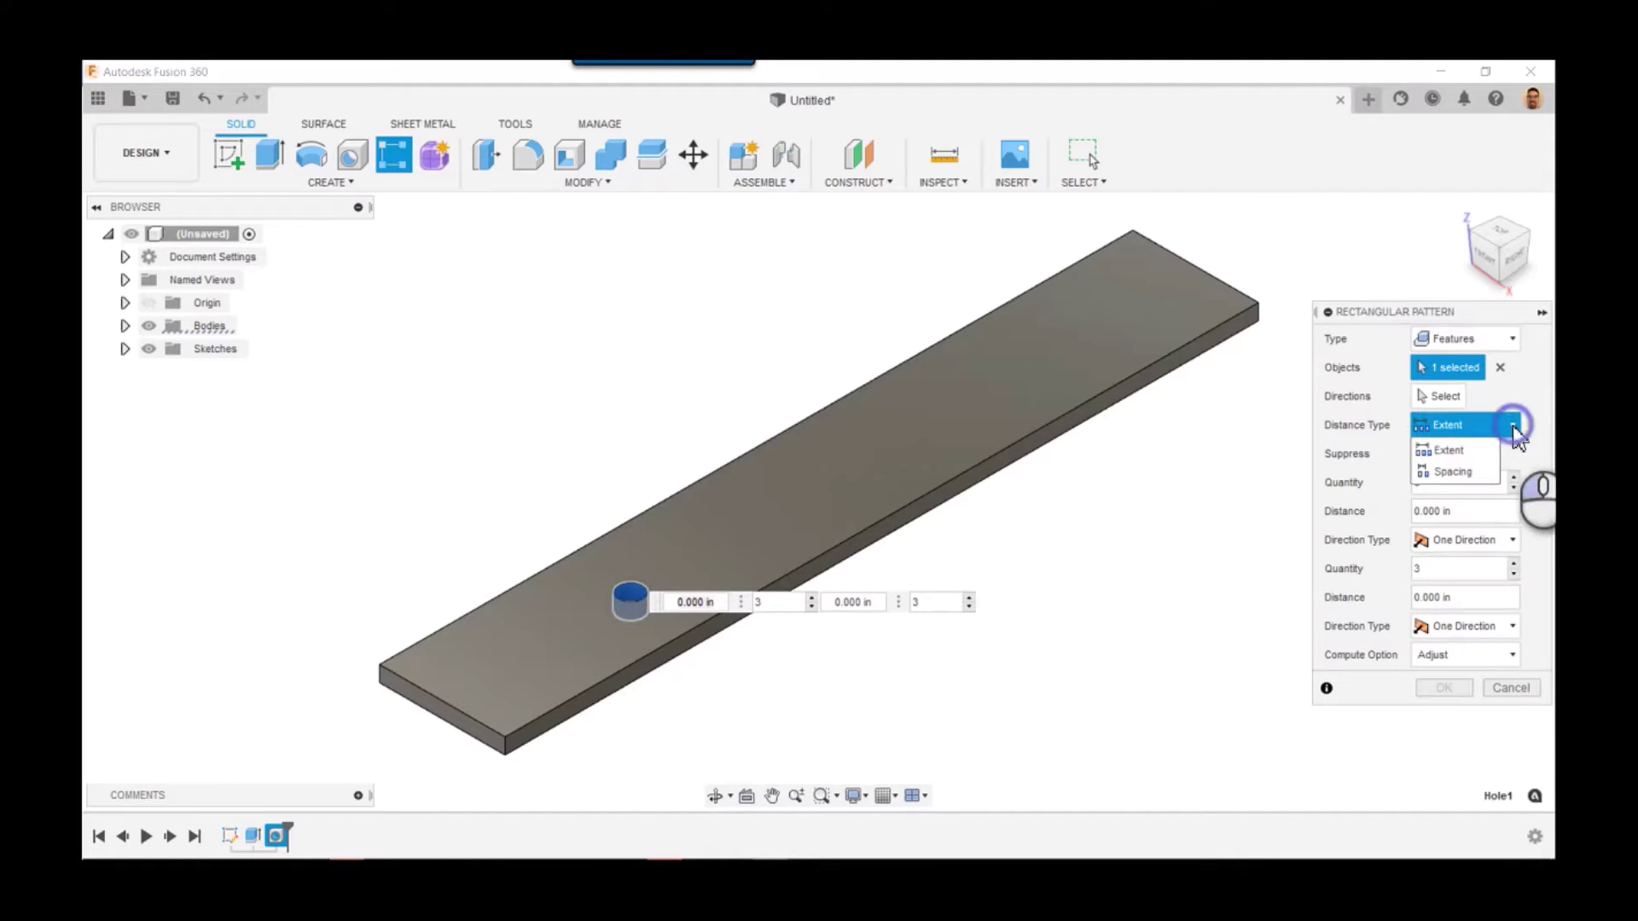
click(1457, 475)
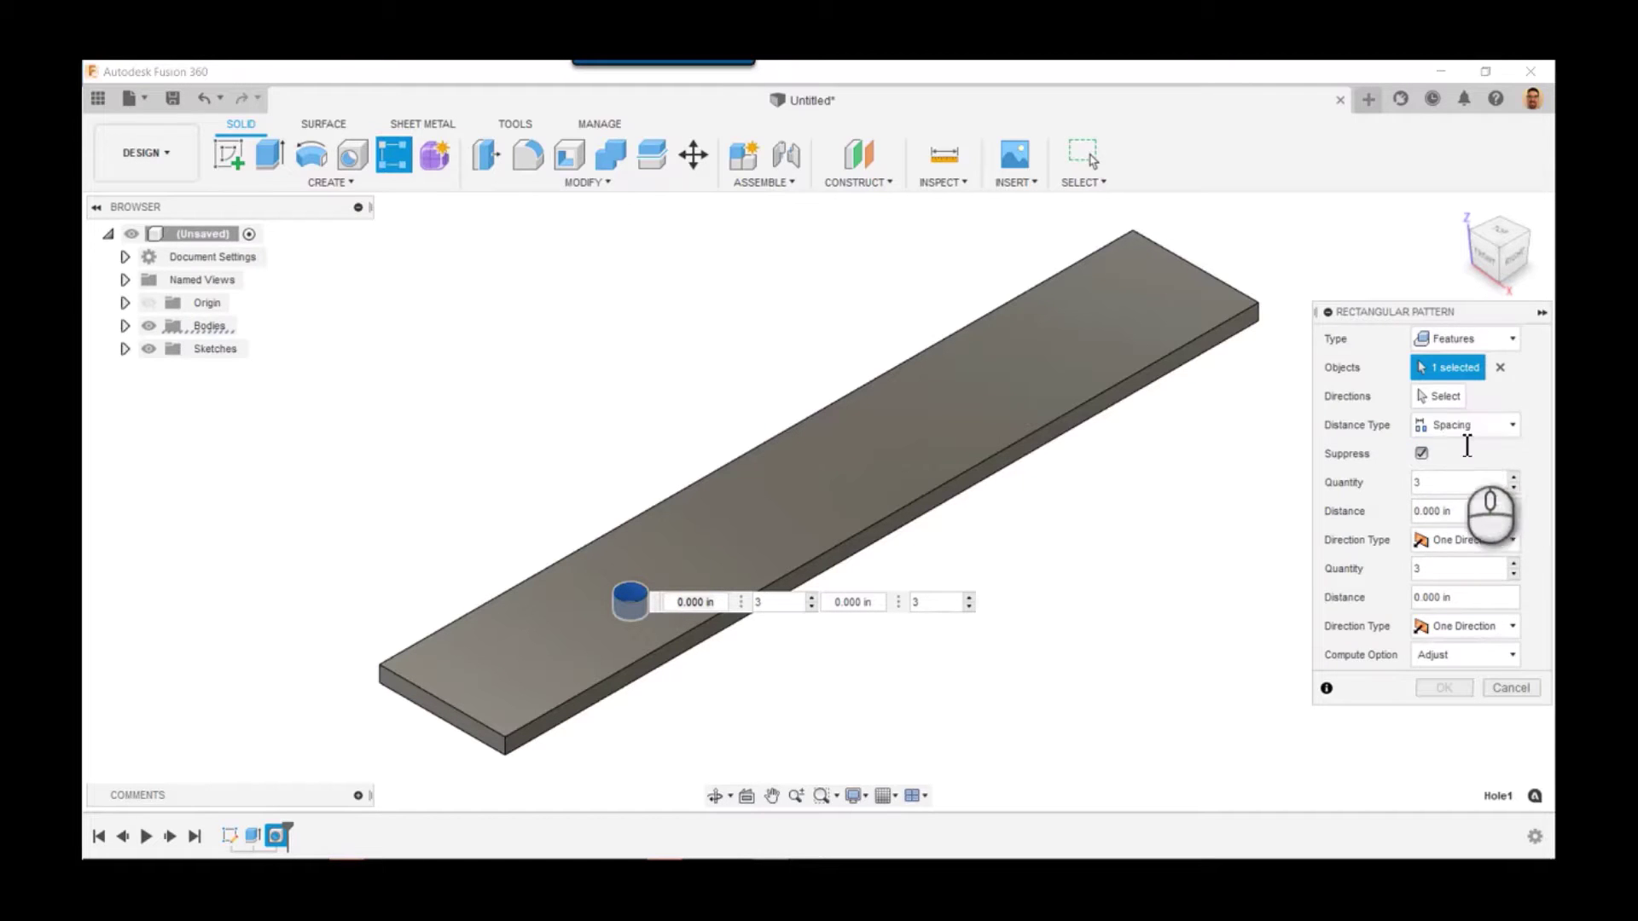
click(1455, 398)
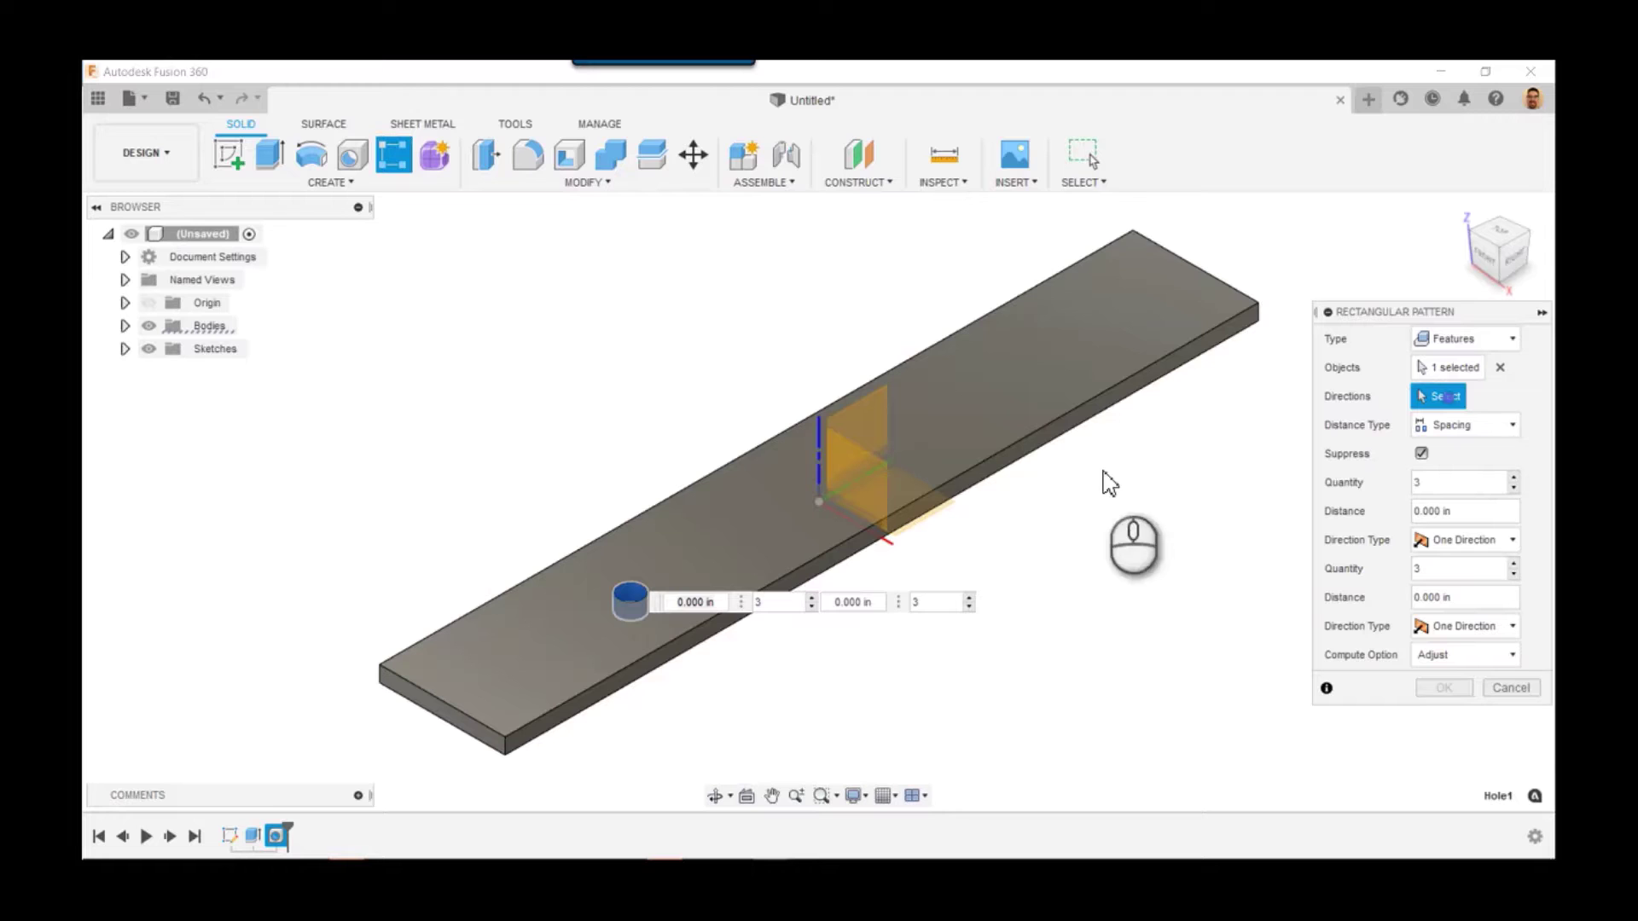
click(947, 488)
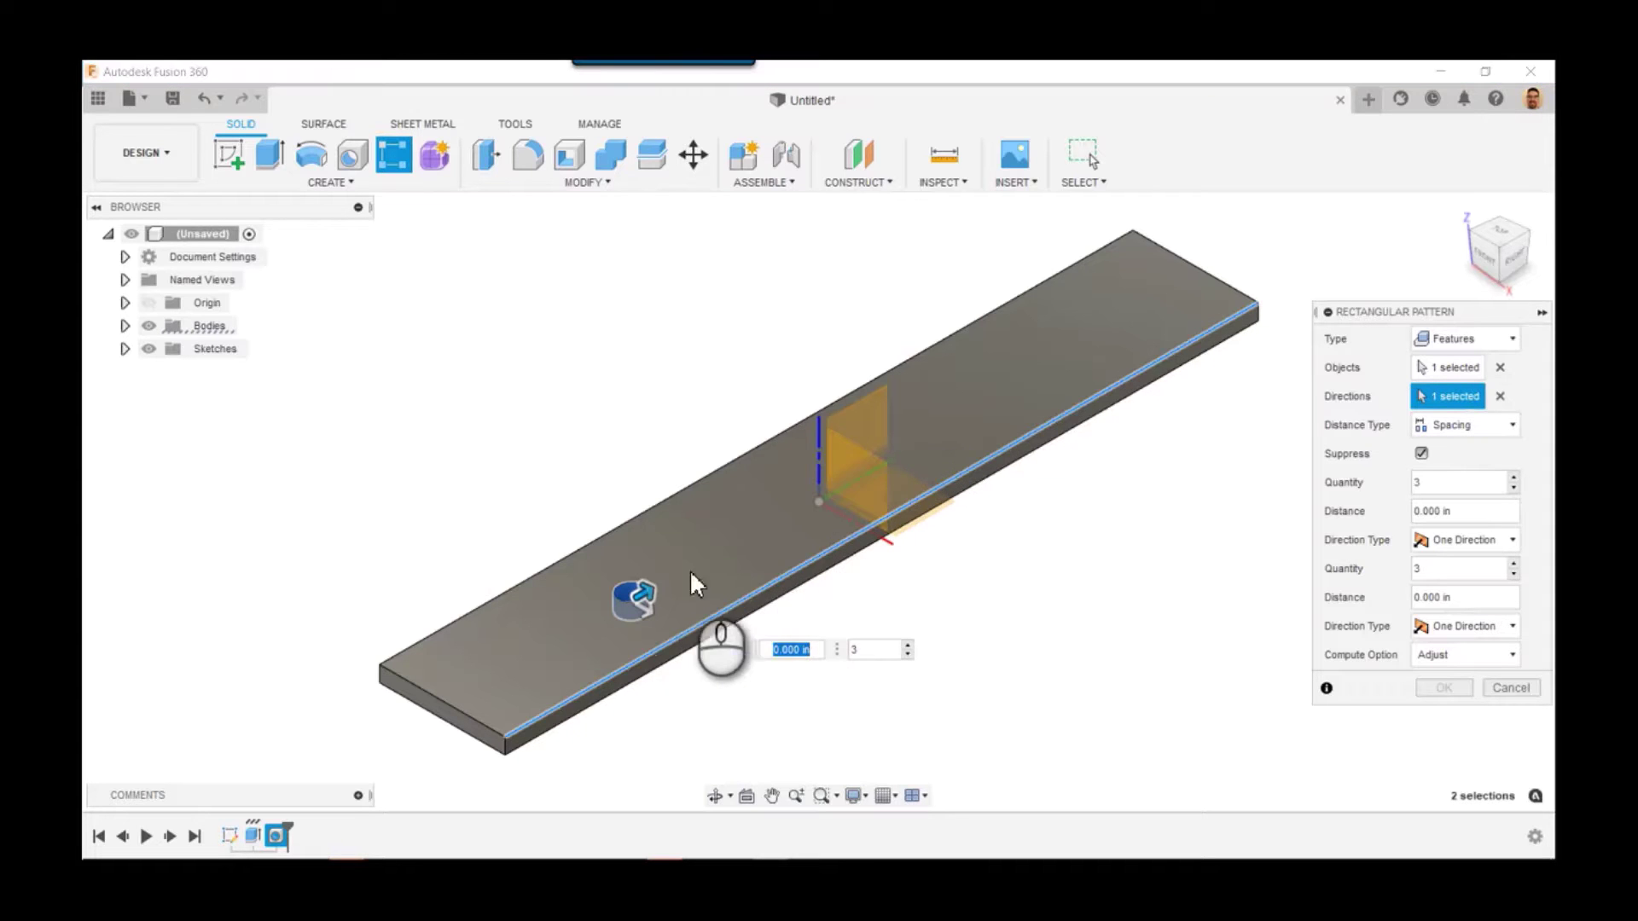
drag(643, 589, 744, 535)
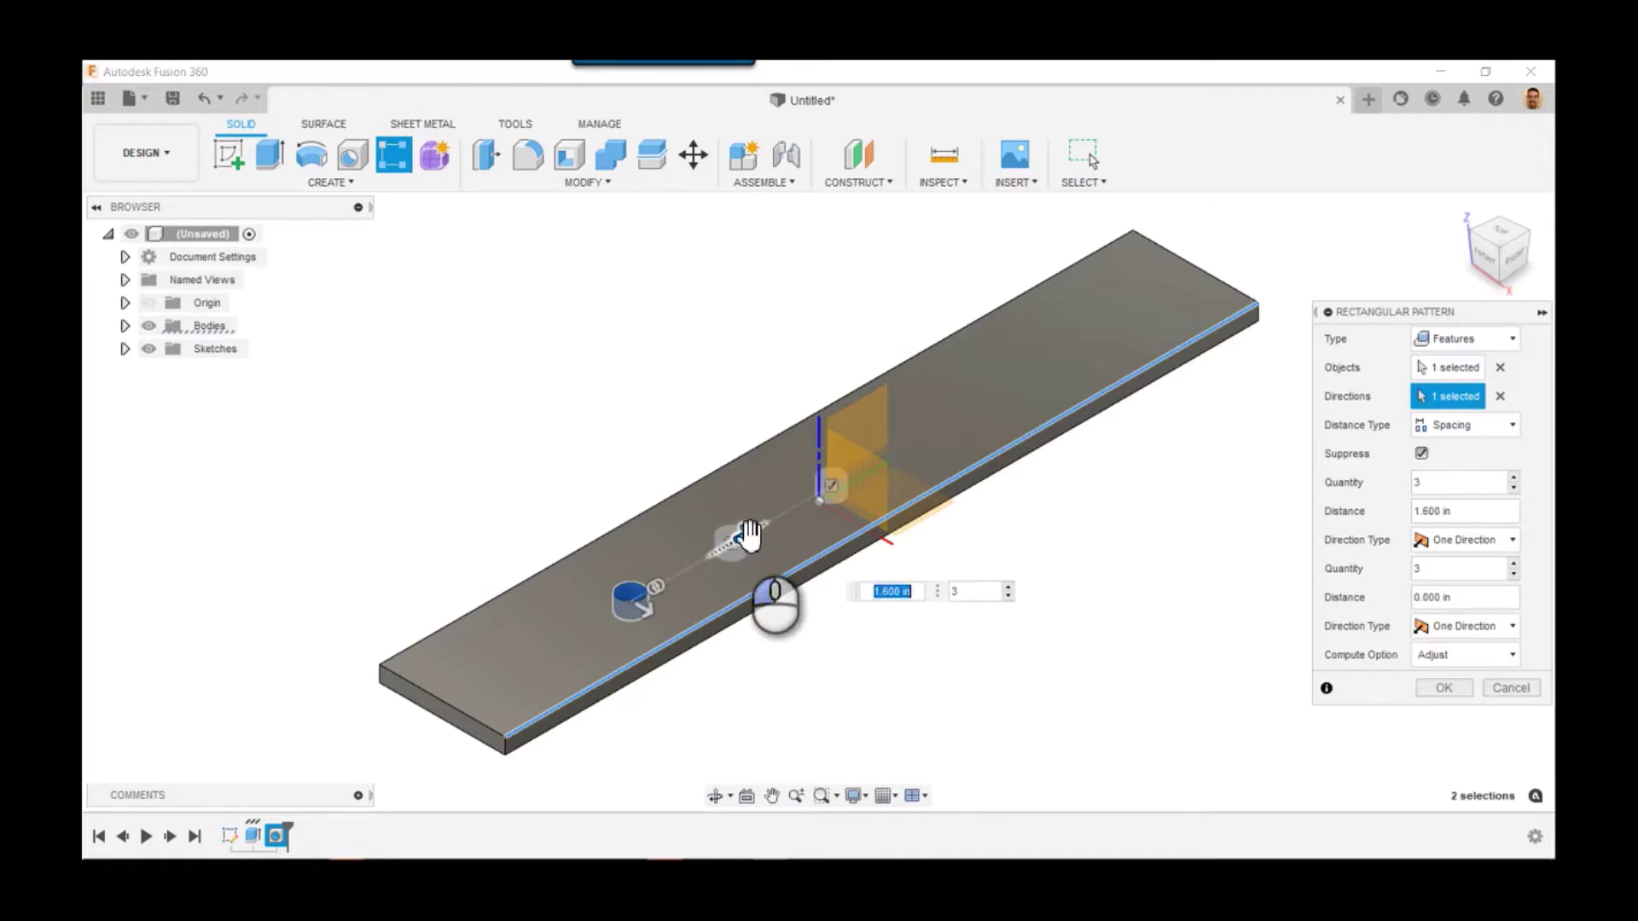
Step: Set the pattern's quantity to Hole_Qty and its distance to Spacing, and create the hole pattern
click(1460, 482)
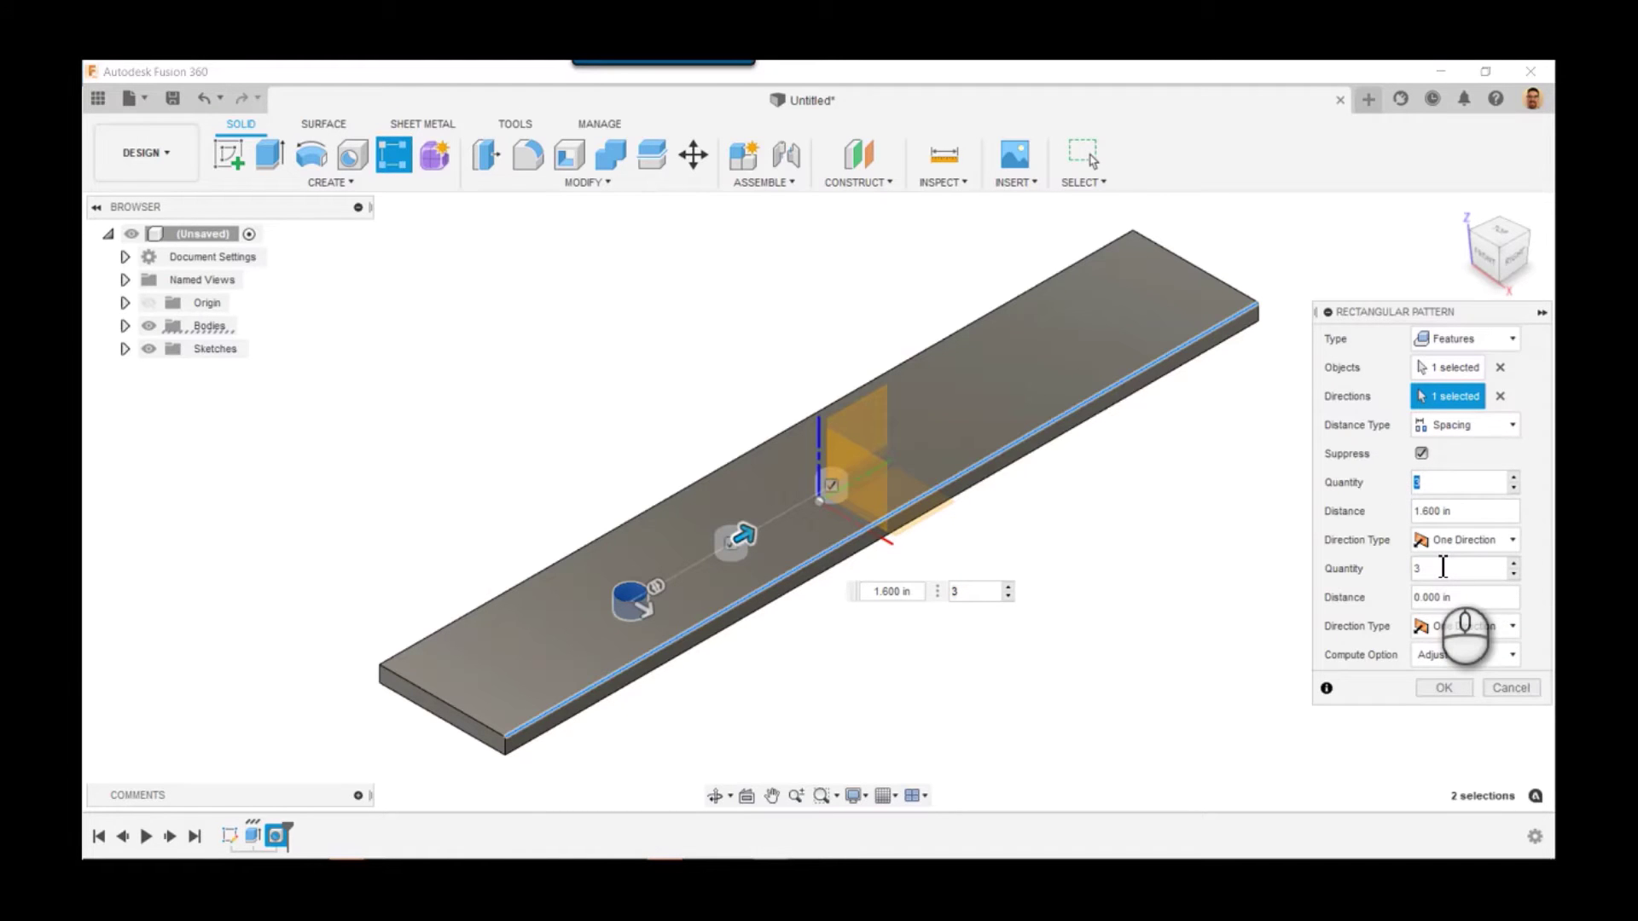
text(Hole_Qty)
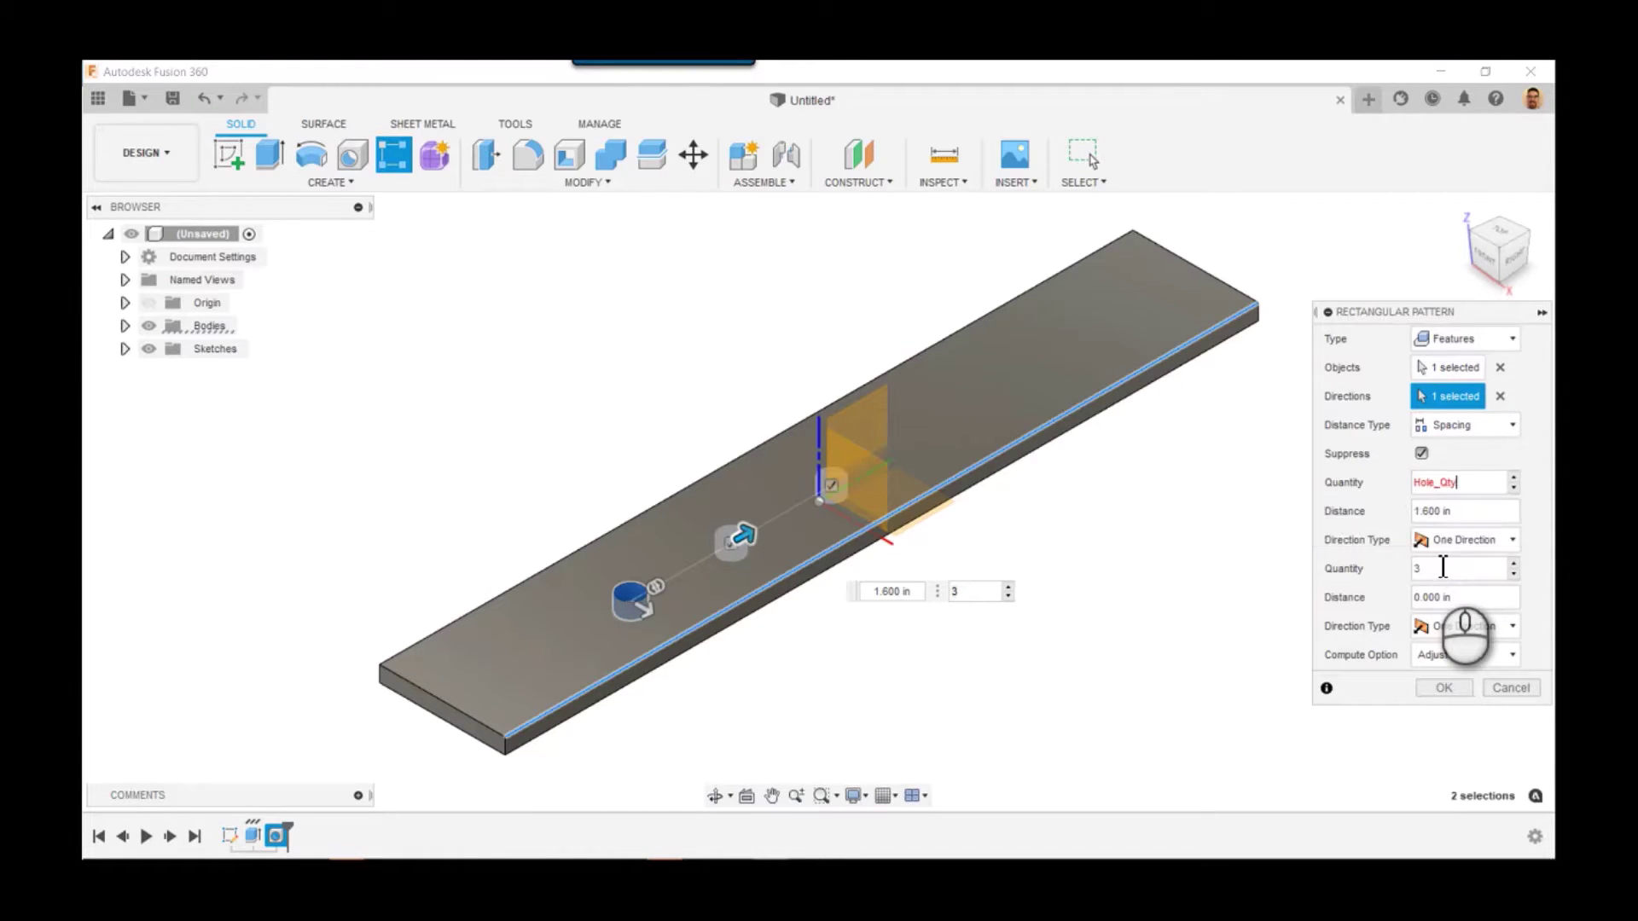
key(Return)
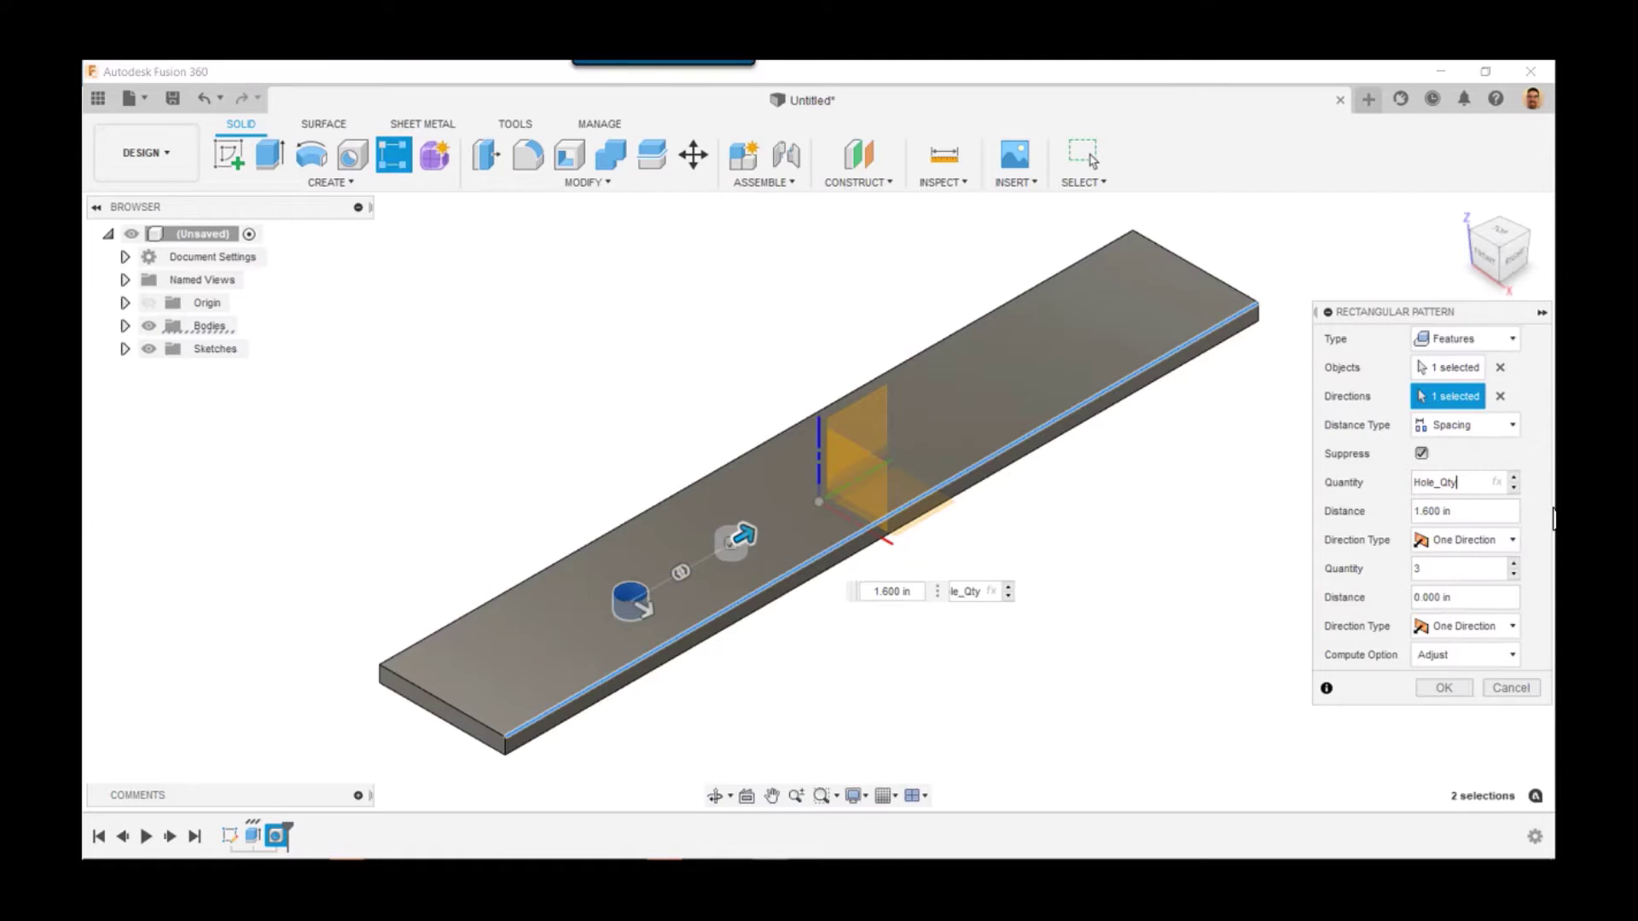
click(1438, 512)
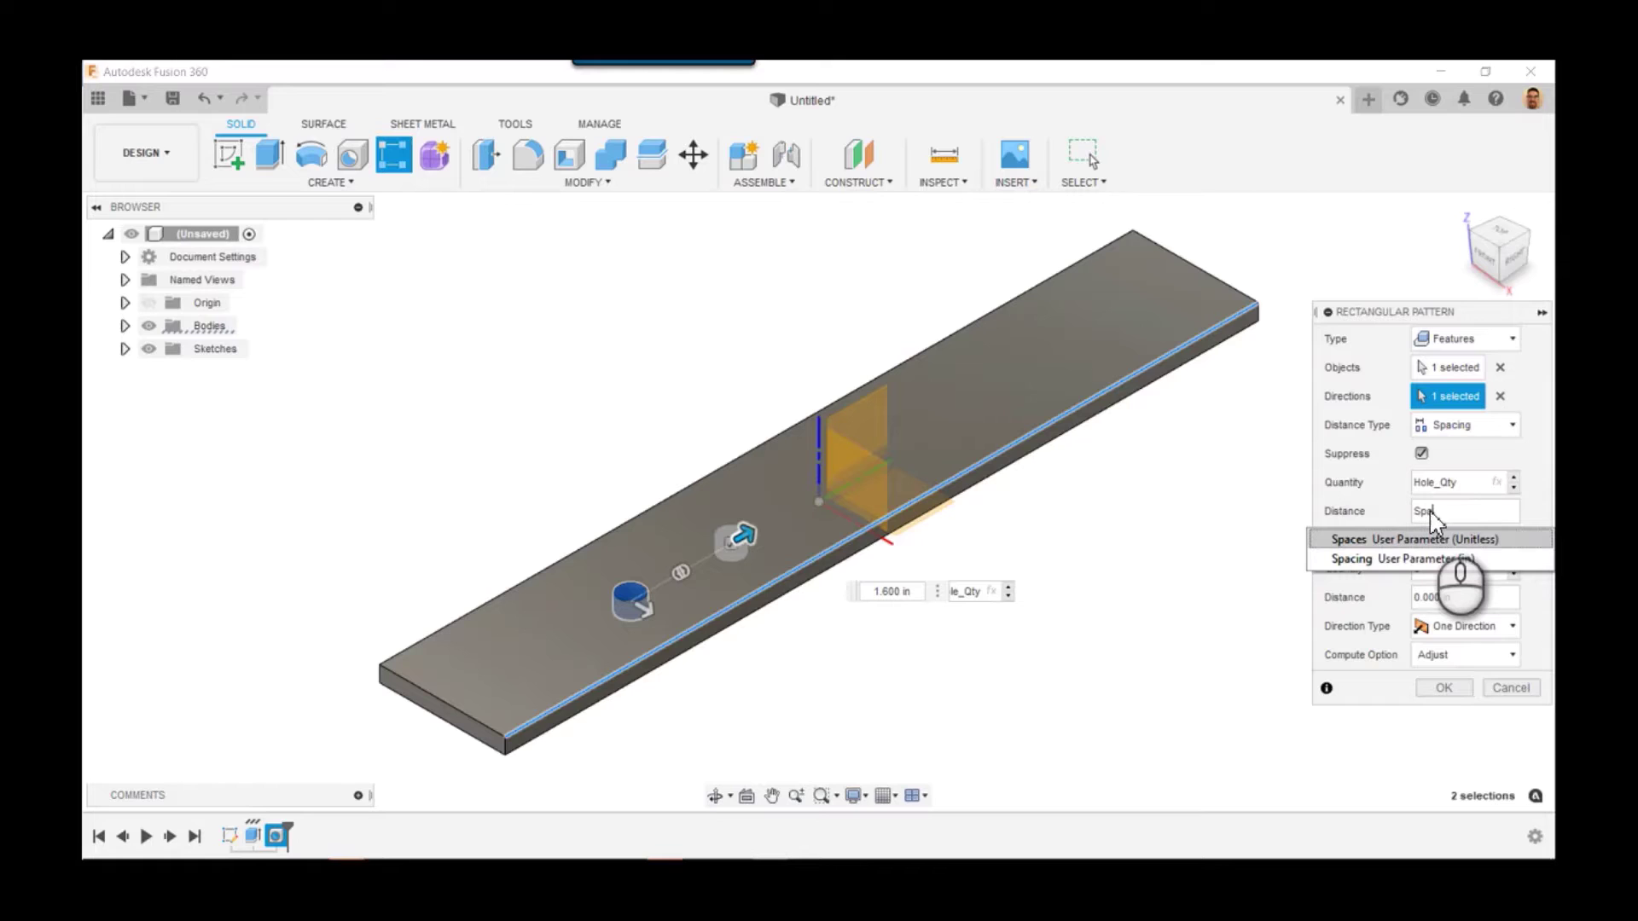
click(1433, 559)
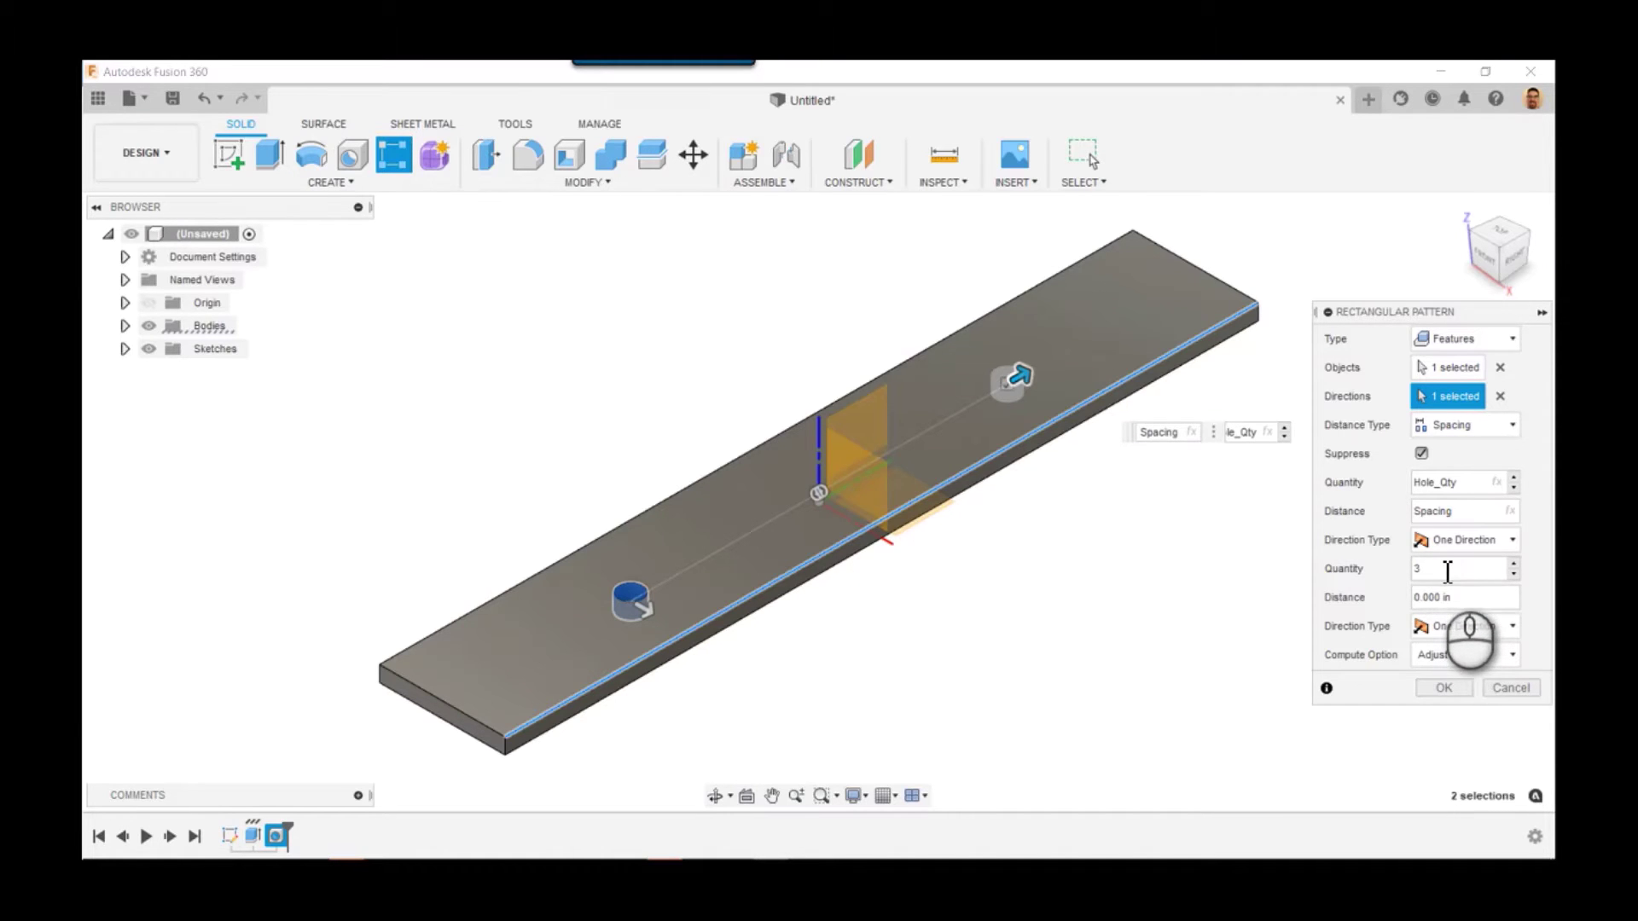
click(1442, 689)
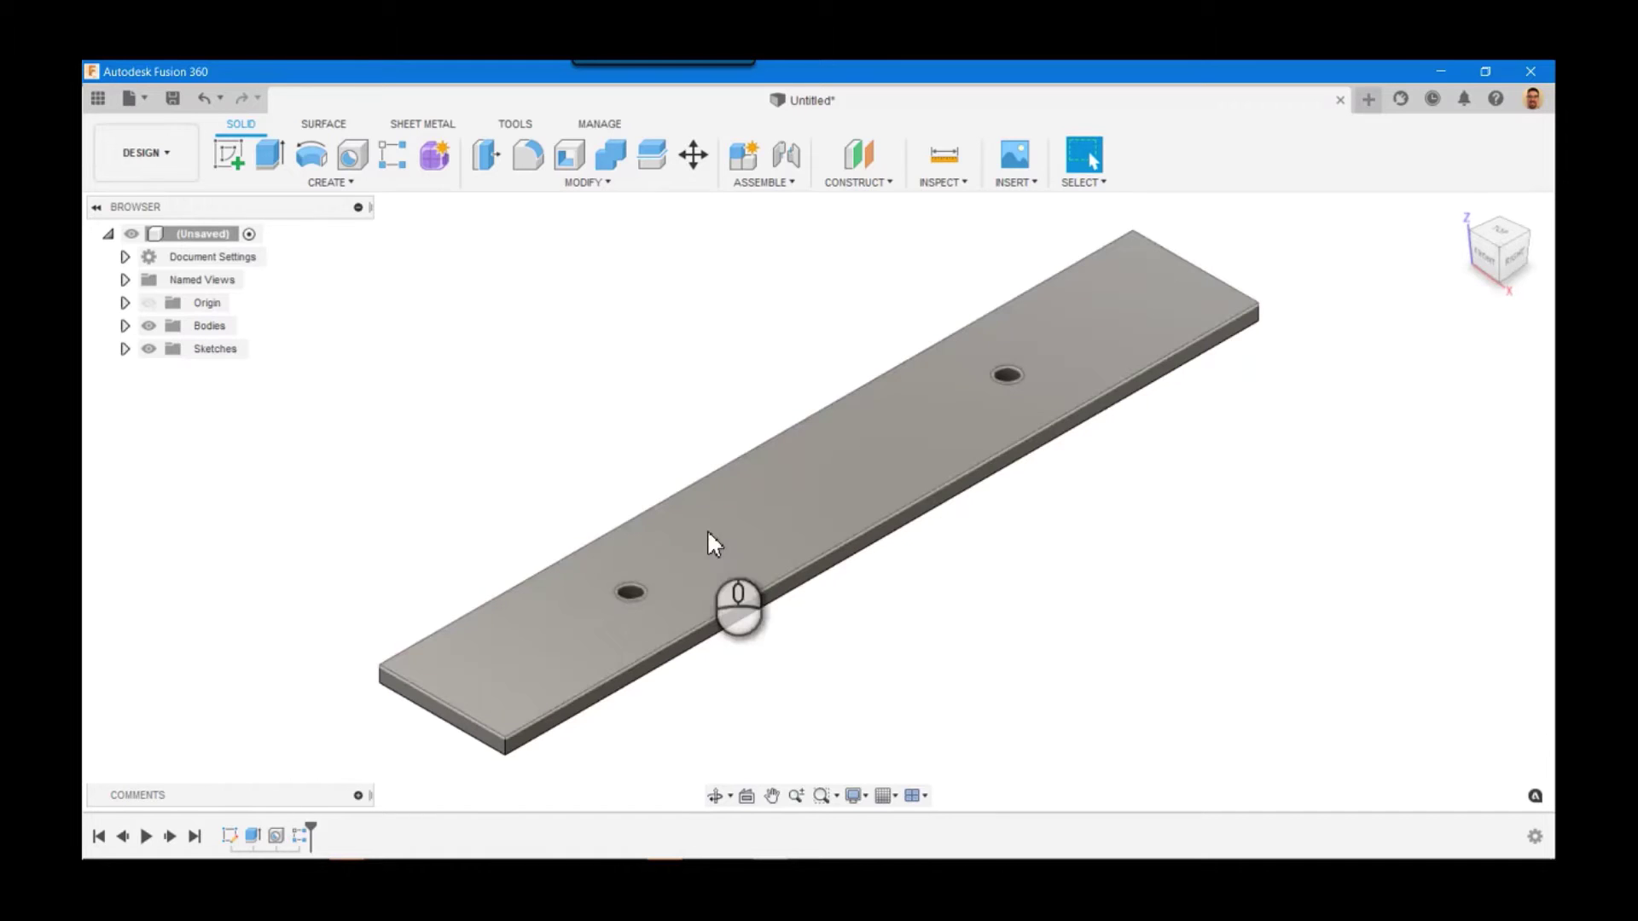
Step: Open the parameter list and set the OA_Length user parameter to 12.5 in to test the hole pattern
scroll(1007, 666, down, 4)
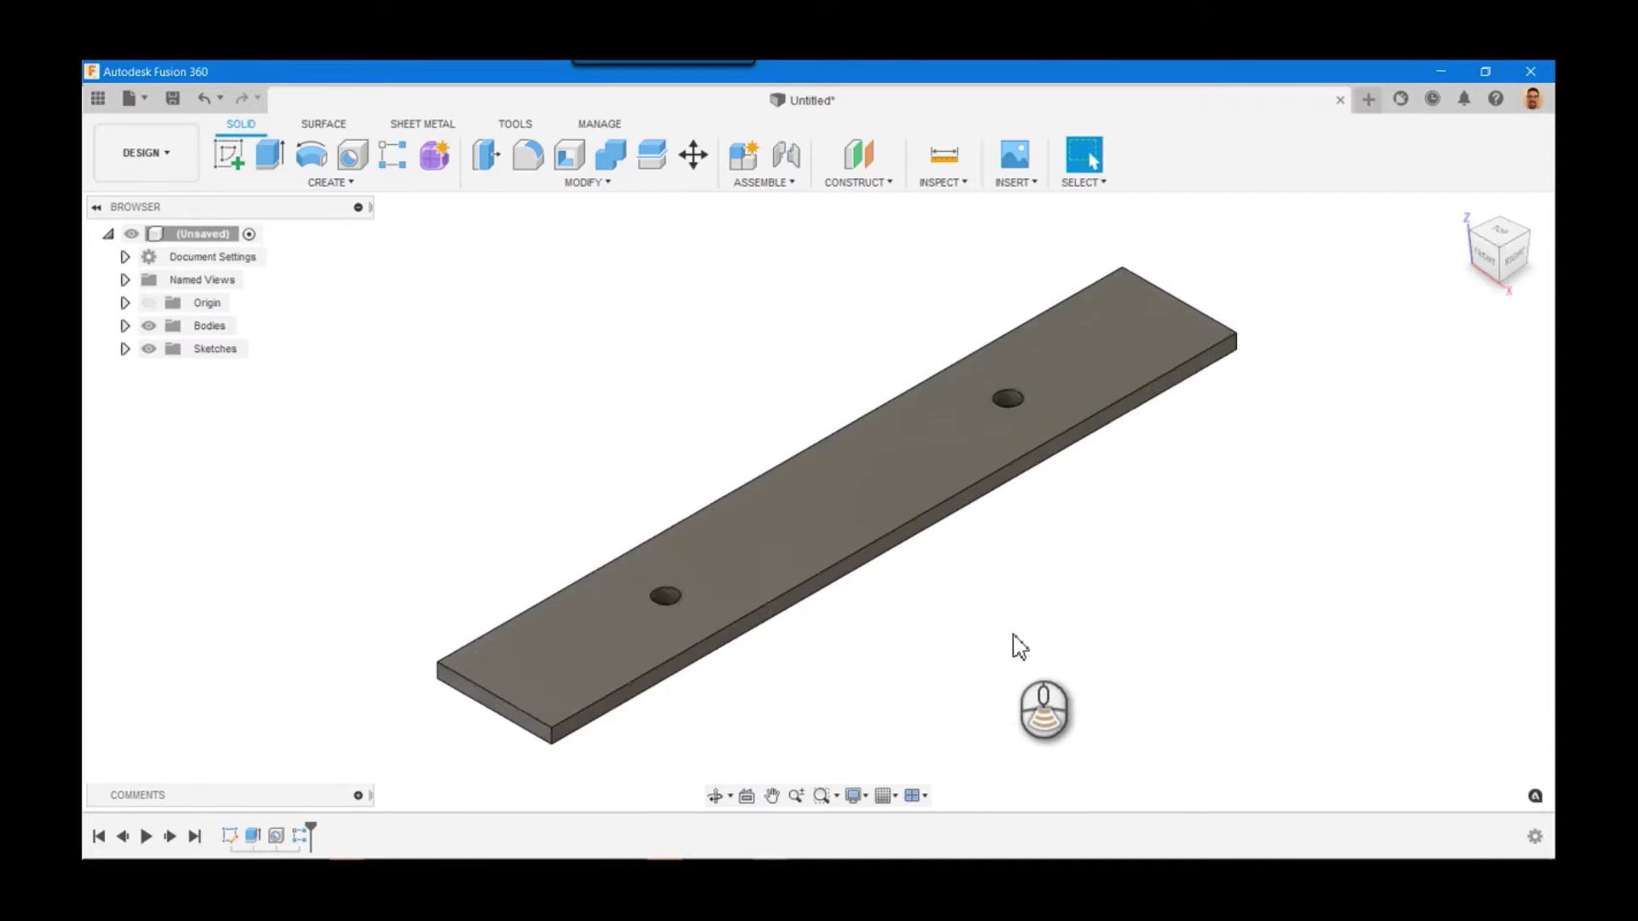
shift+middle_drag(997, 653, 940, 706)
key(s)
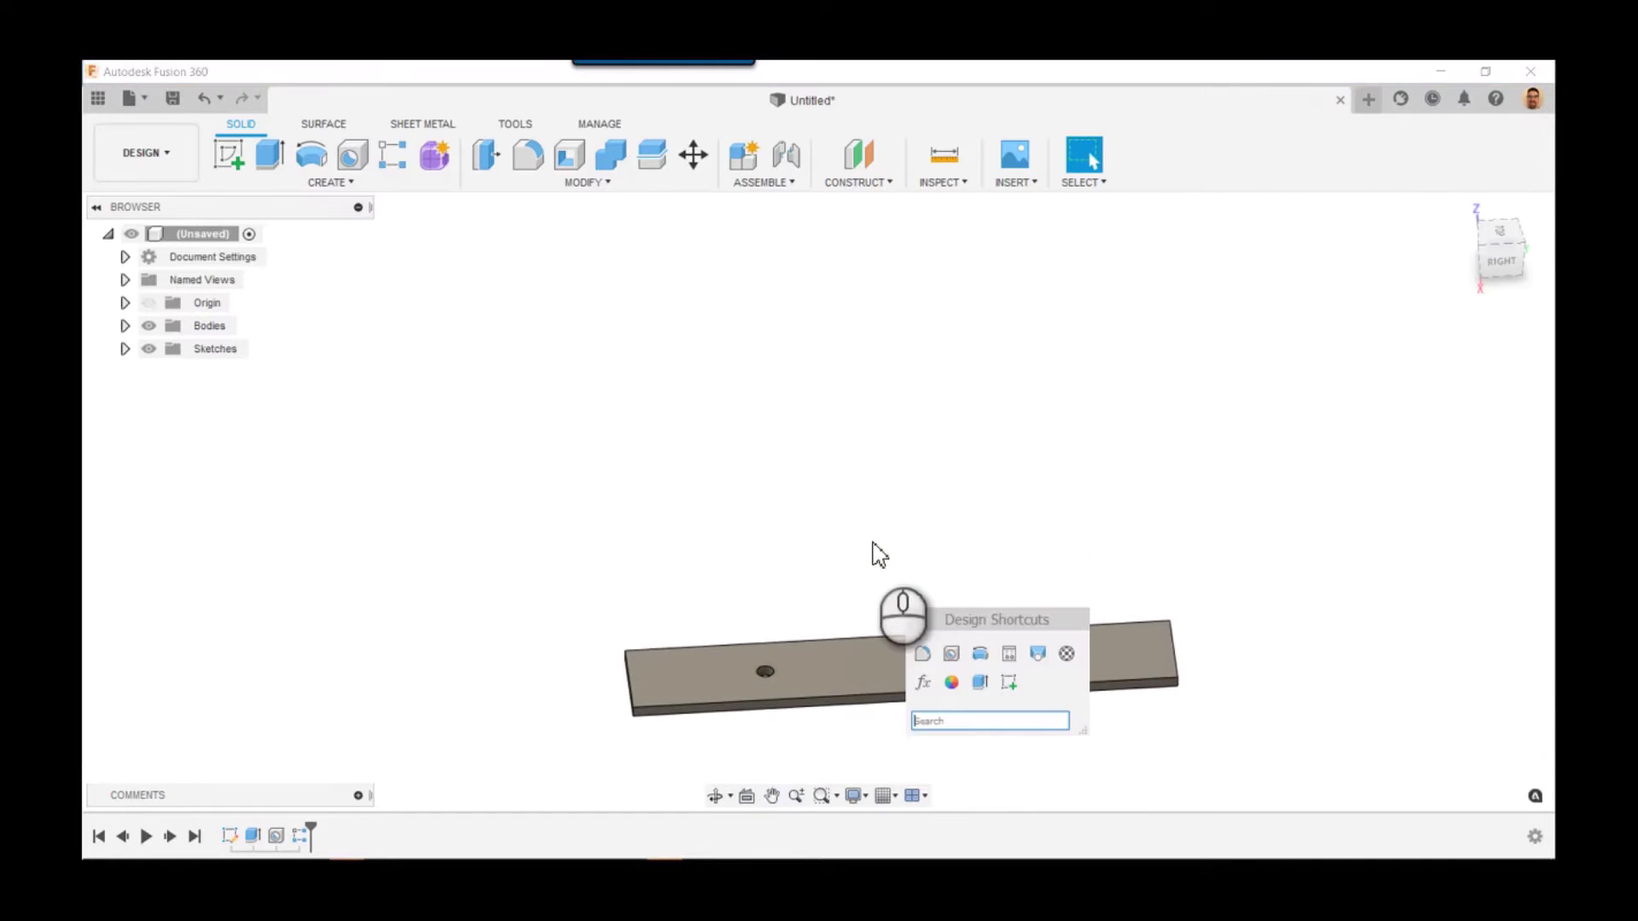
click(922, 683)
click(693, 220)
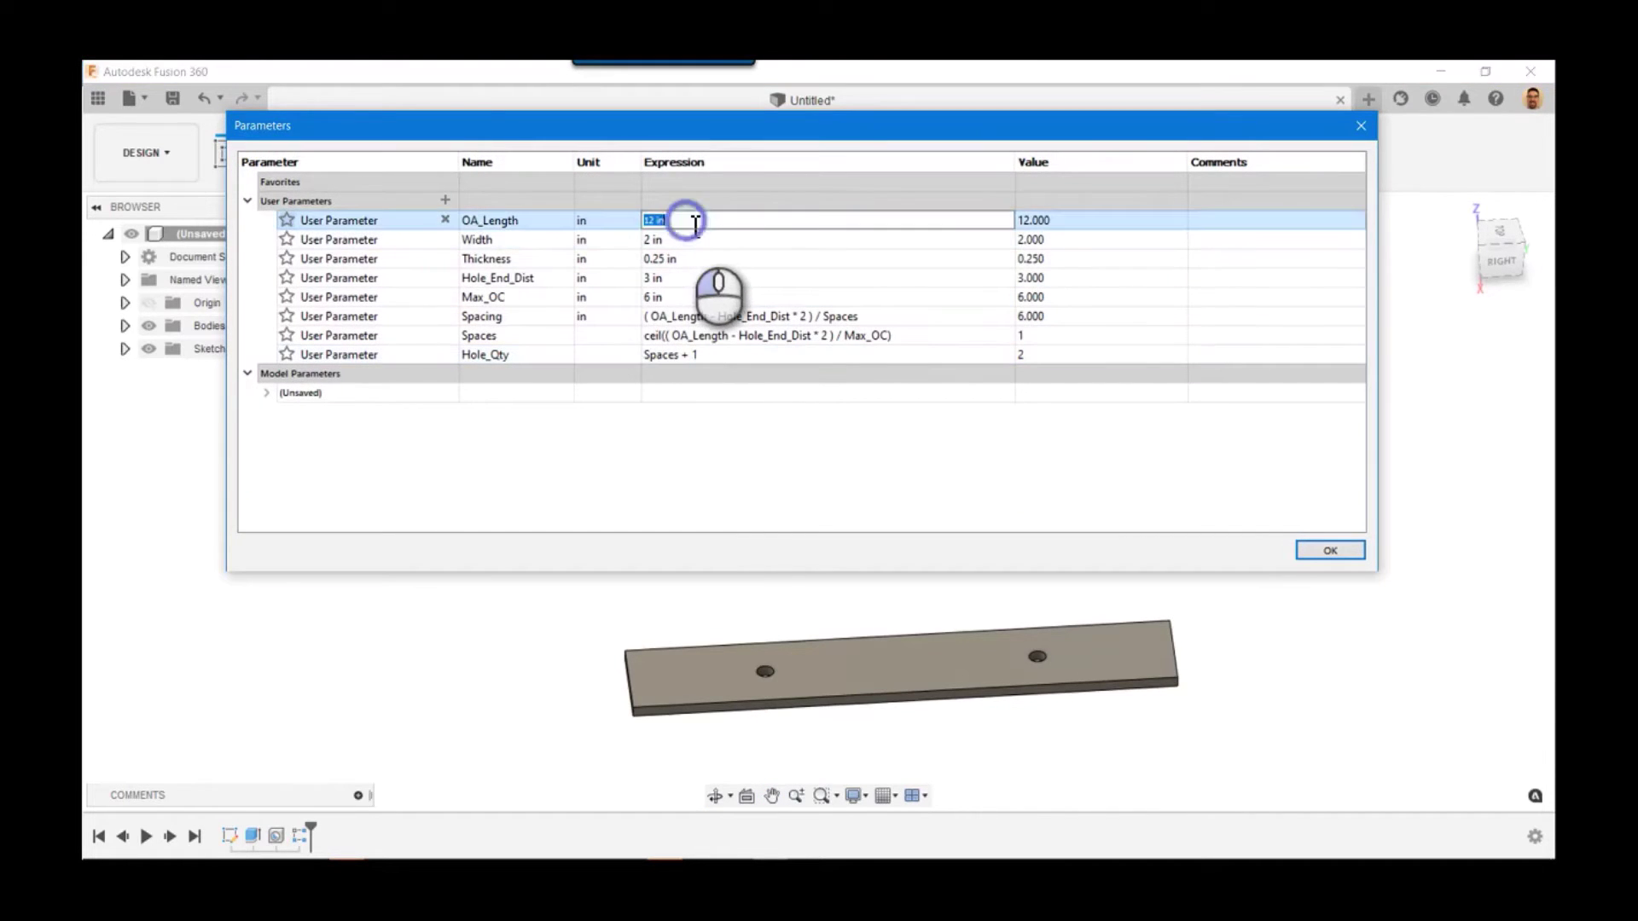
text(12.5)
key(Return)
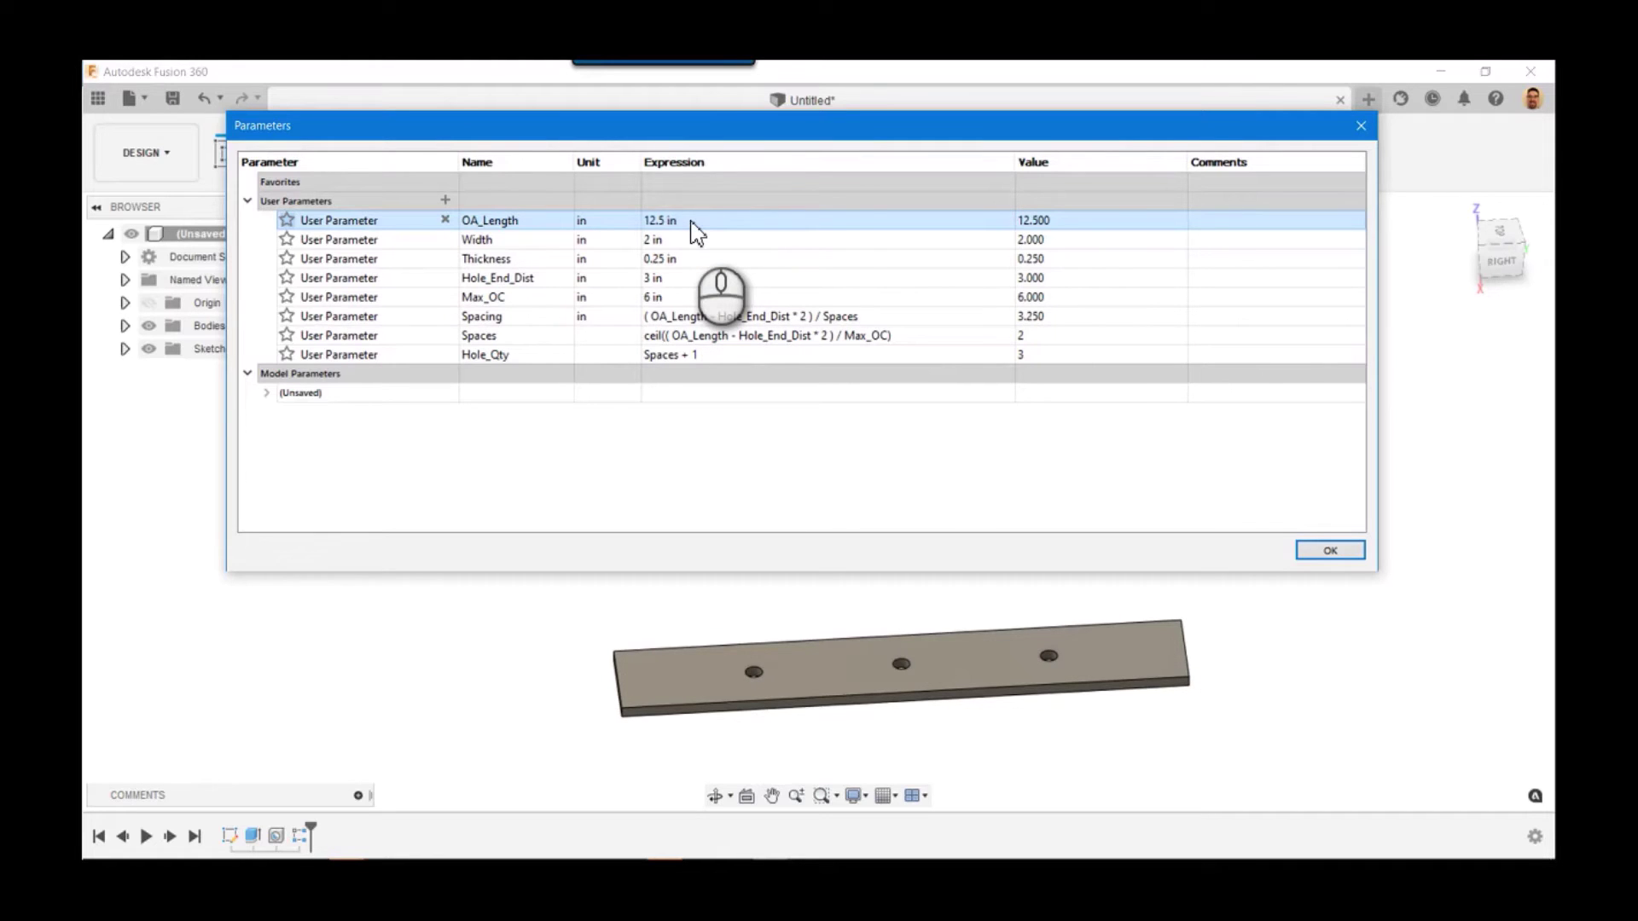
Step: Test the hole pattern at two longer plate lengths by setting OA_Length to 18 in, followed by 24 in
click(692, 220)
text(18)
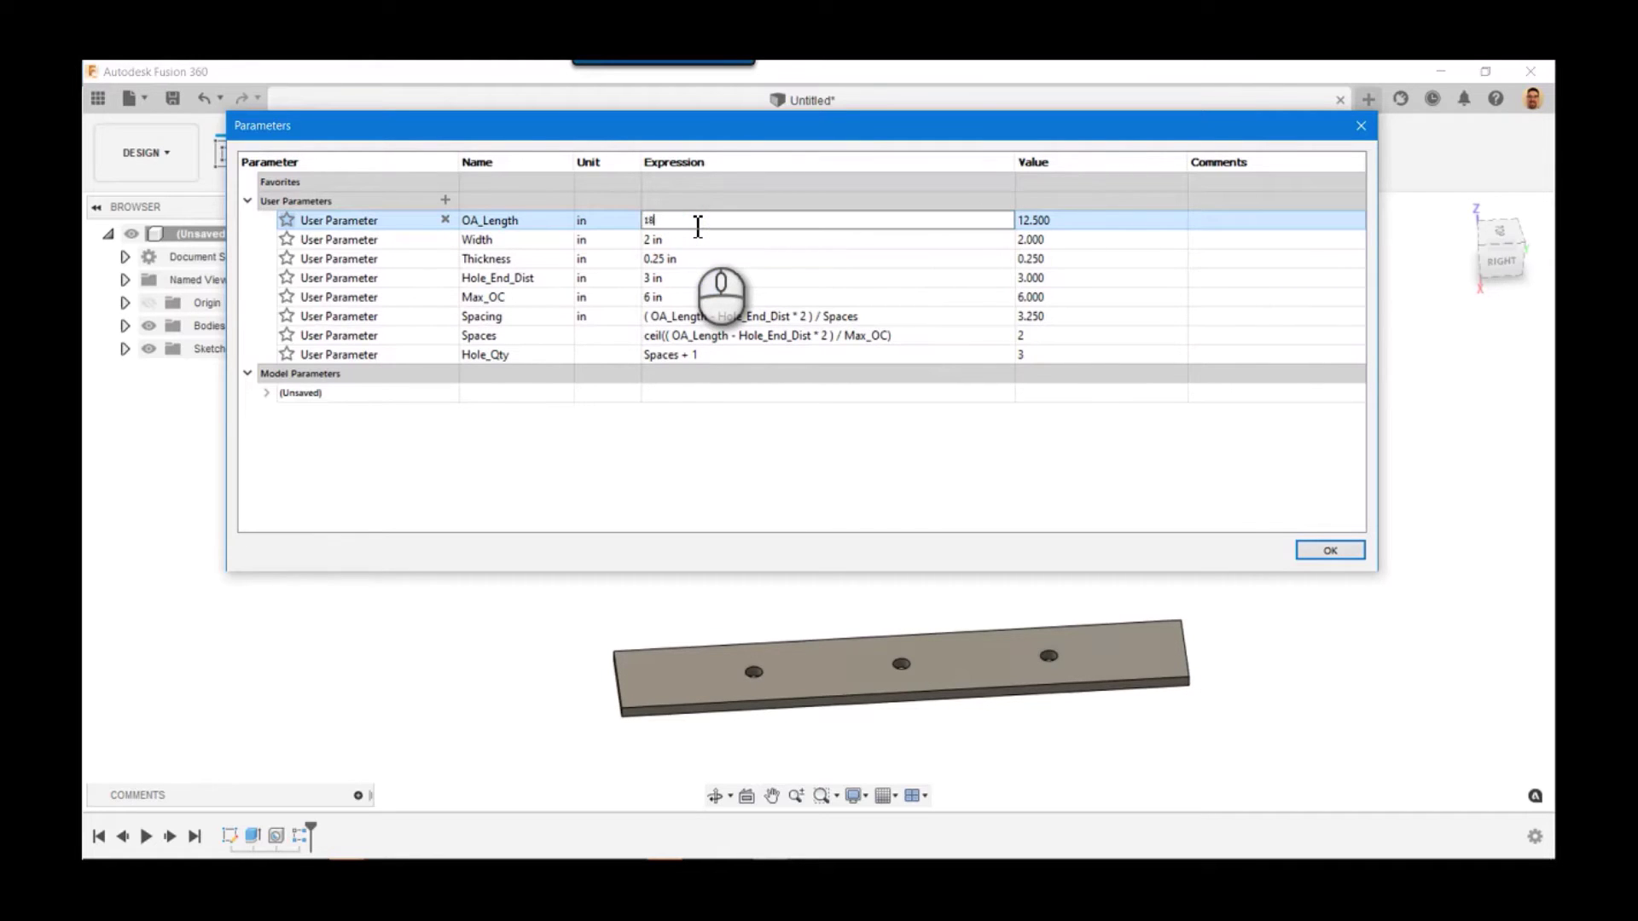
key(Return)
click(693, 220)
text(24)
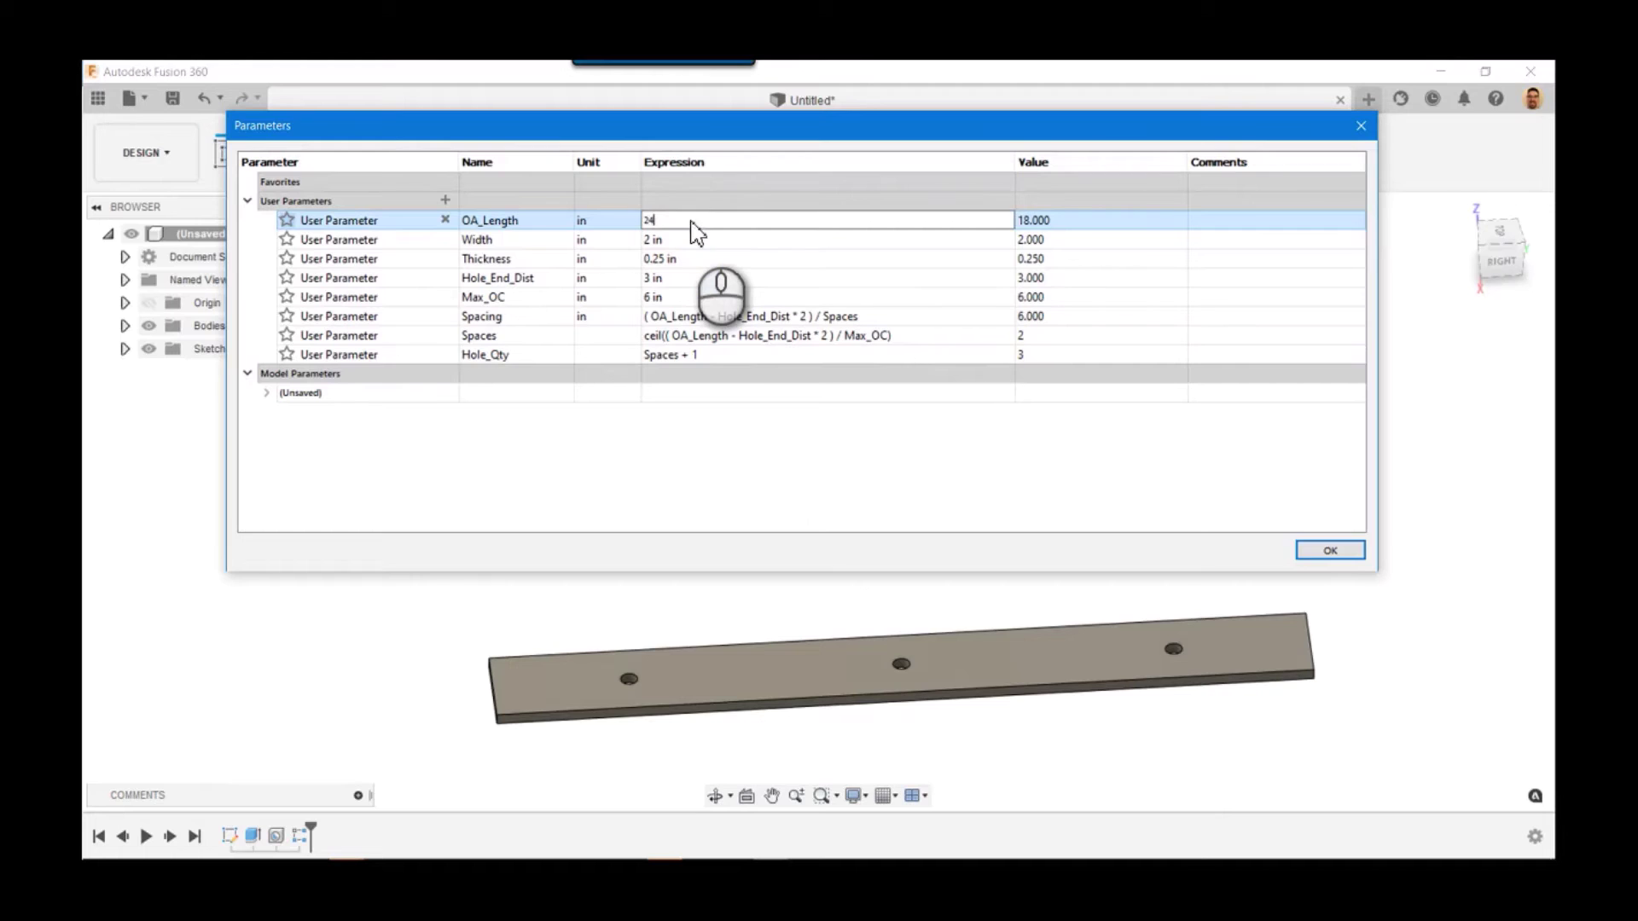
key(Return)
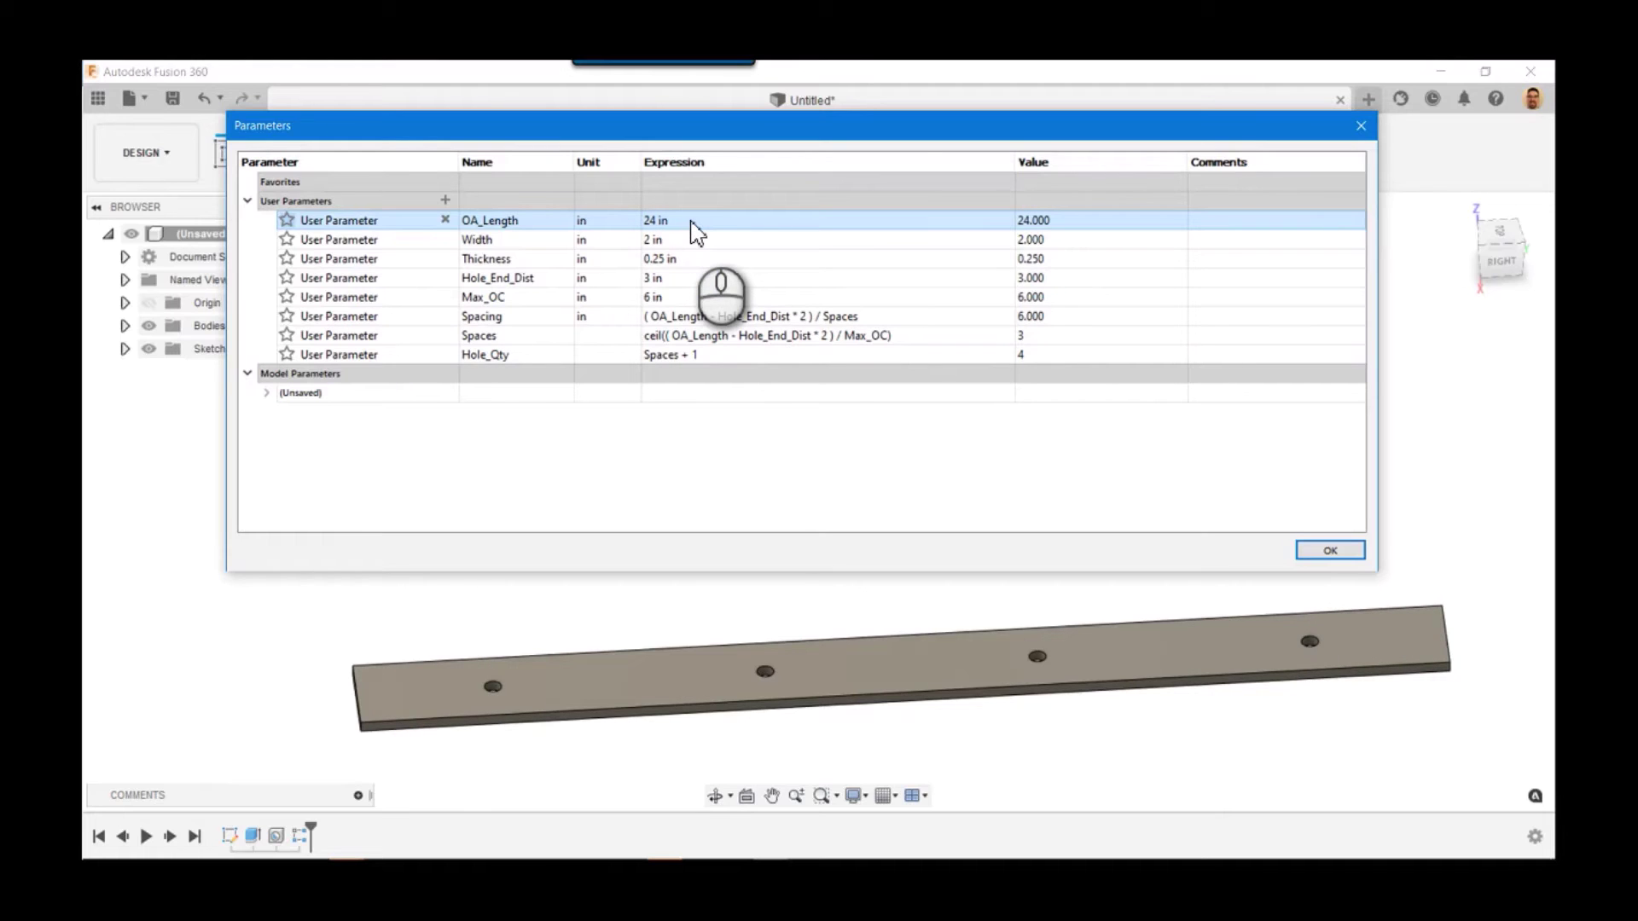
Step: Set the OA_Length user parameter to 24.25 in
click(697, 223)
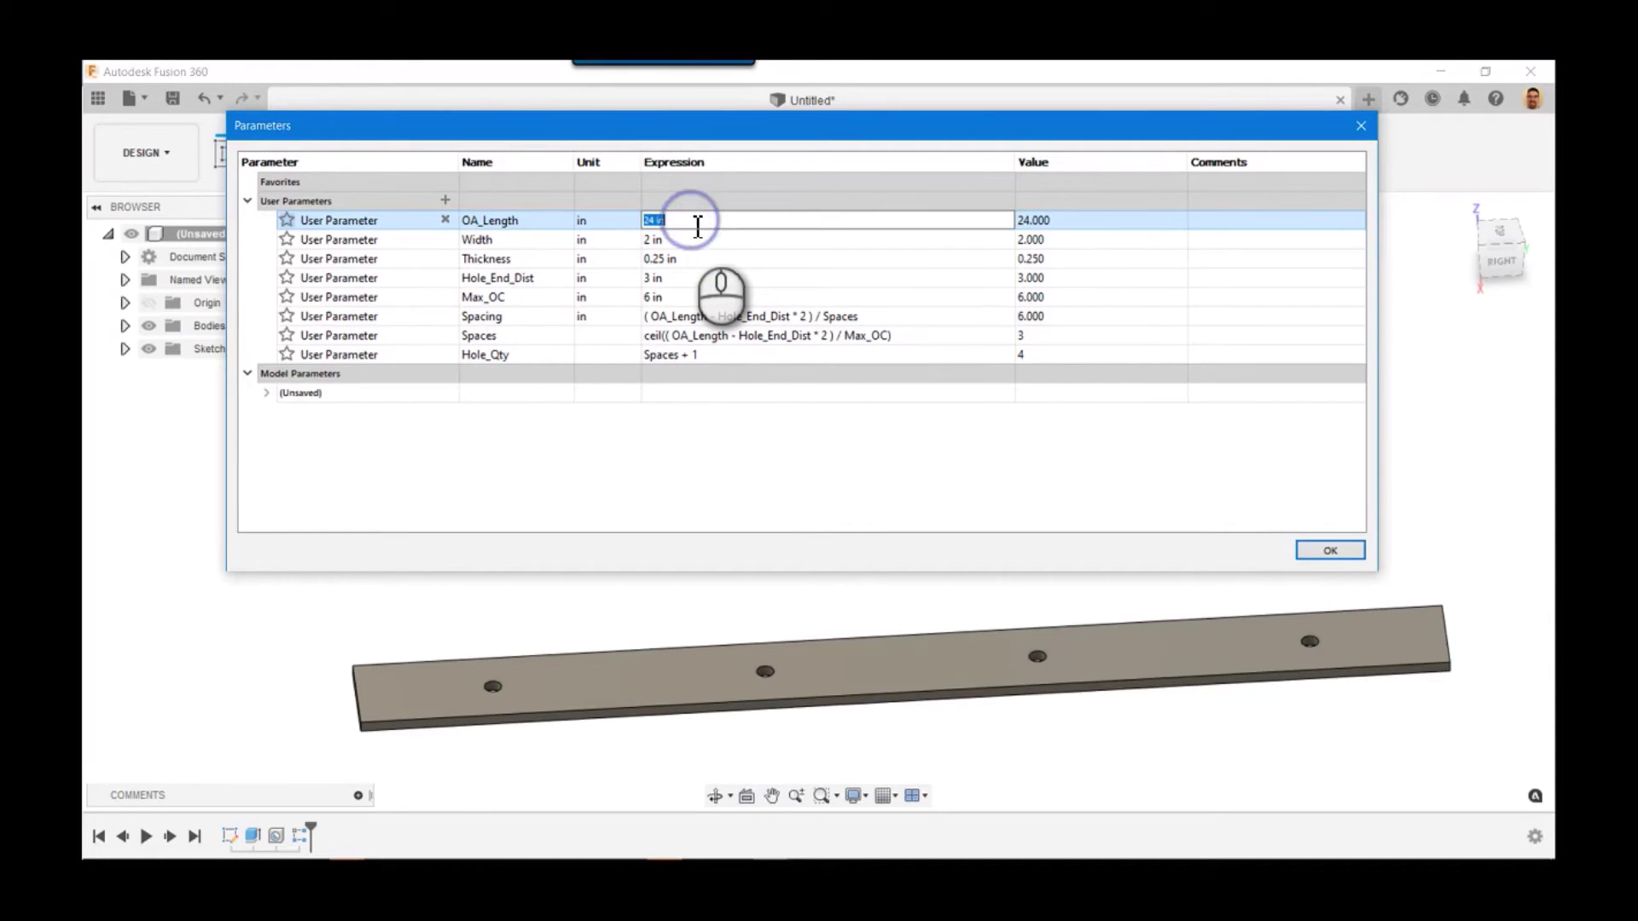
text(24.25)
key(Return)
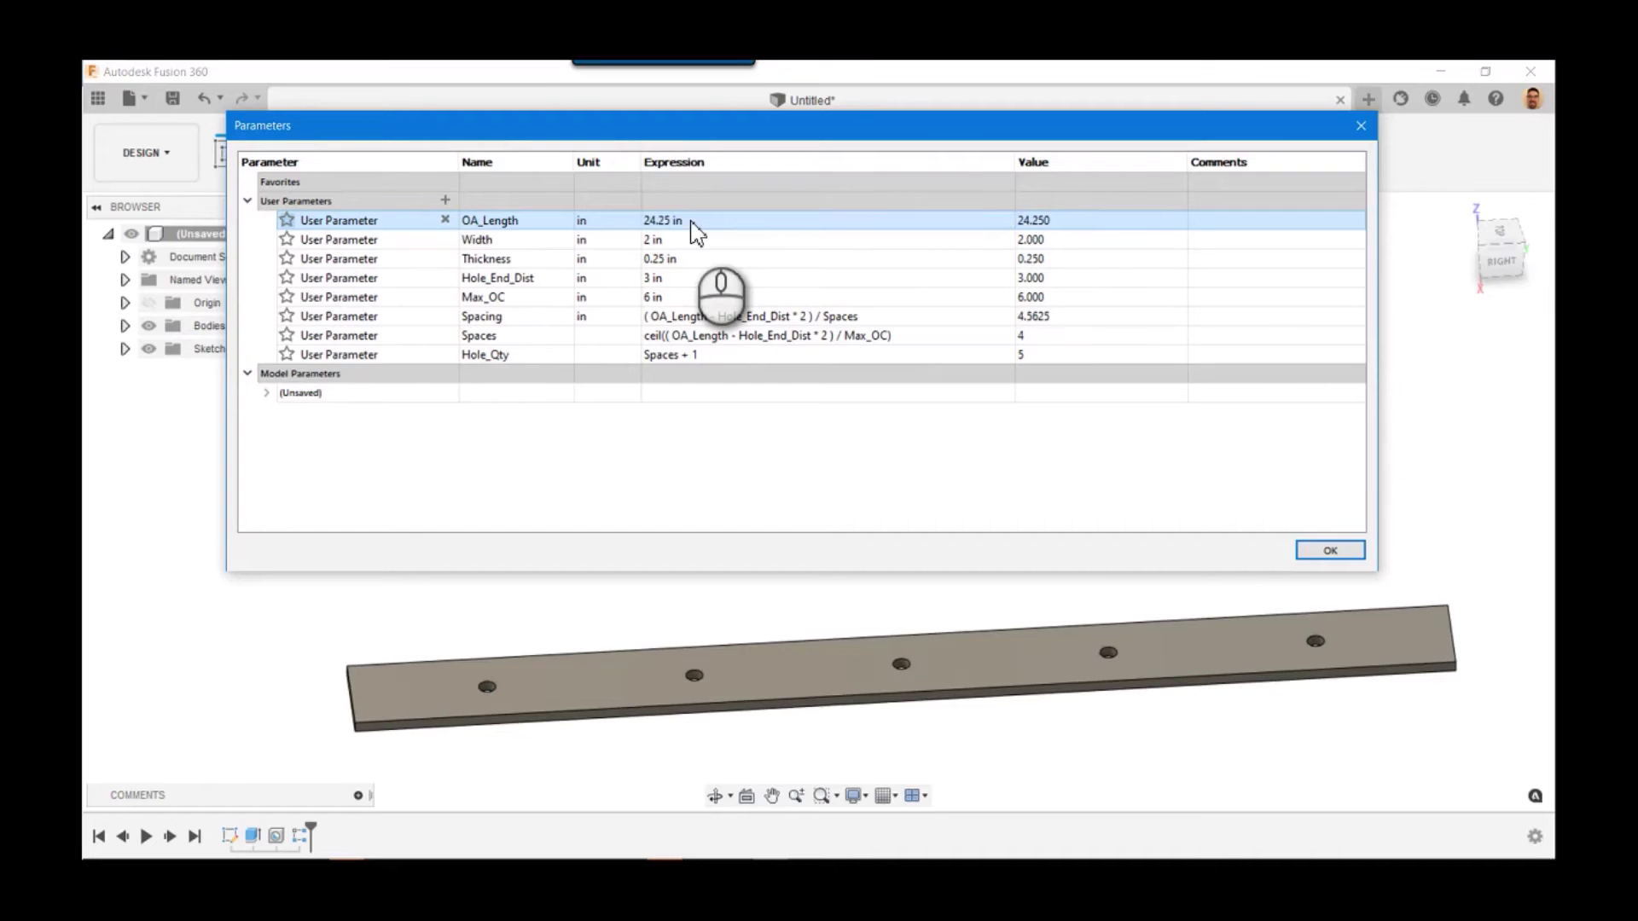